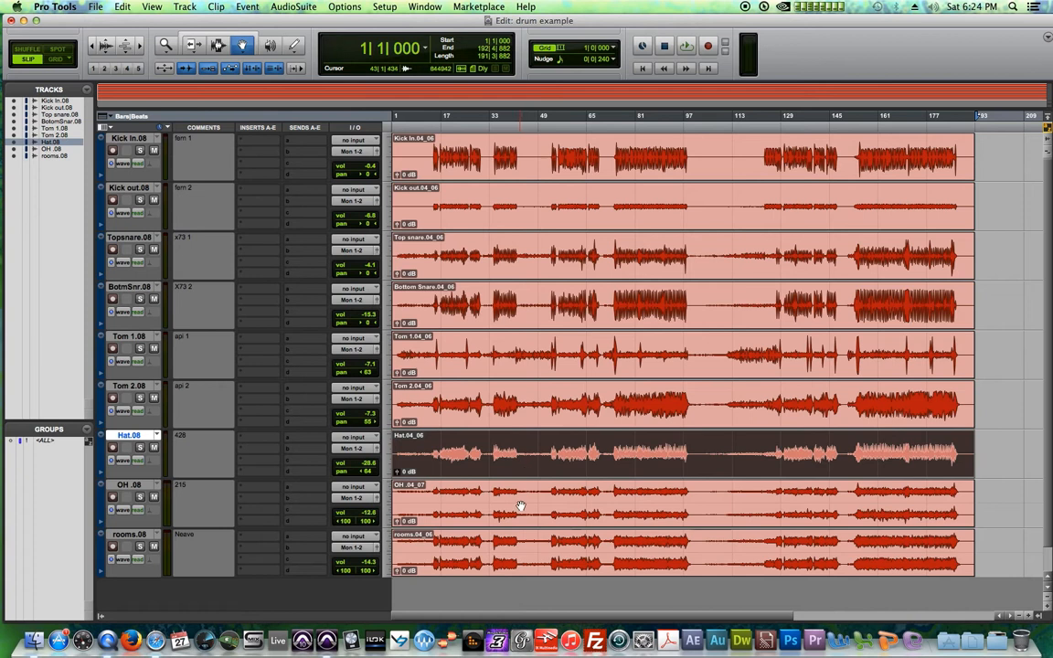
{"action": "left_click", "coordinate": [505, 549]}
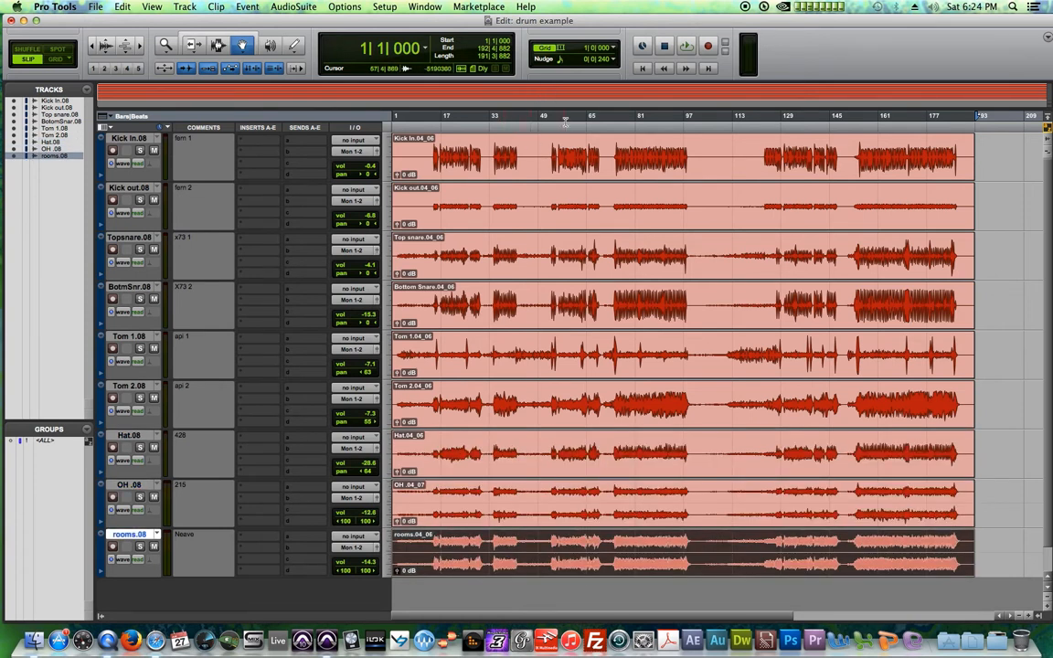
{"action": "left_click_drag", "start_coordinate": [550, 121], "coordinate": [695, 134]}
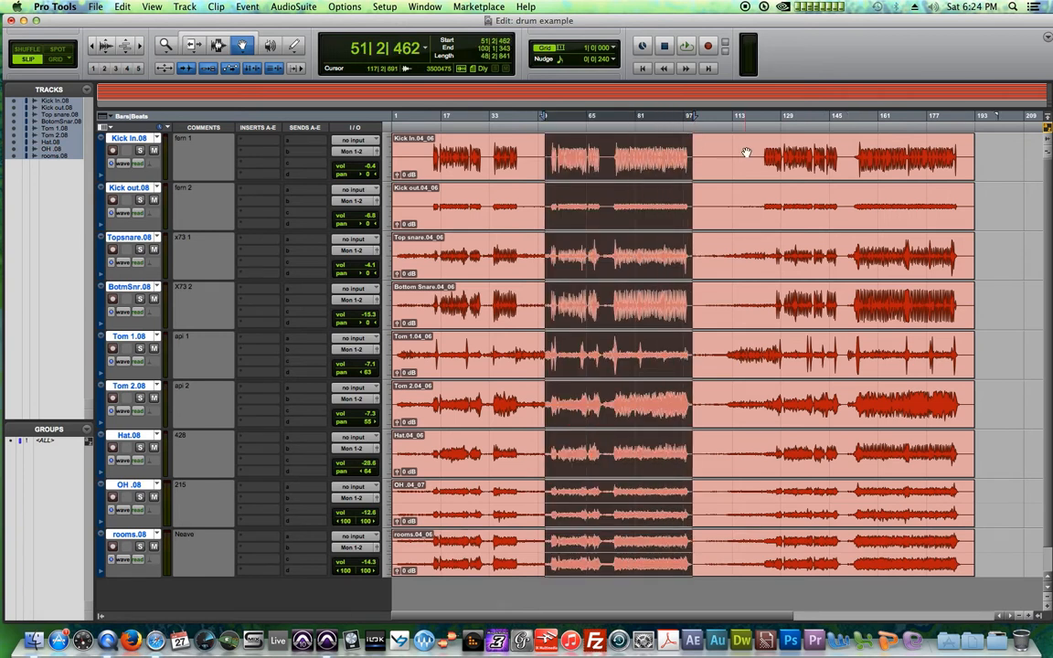
{"action": "left_click", "coordinate": [562, 146]}
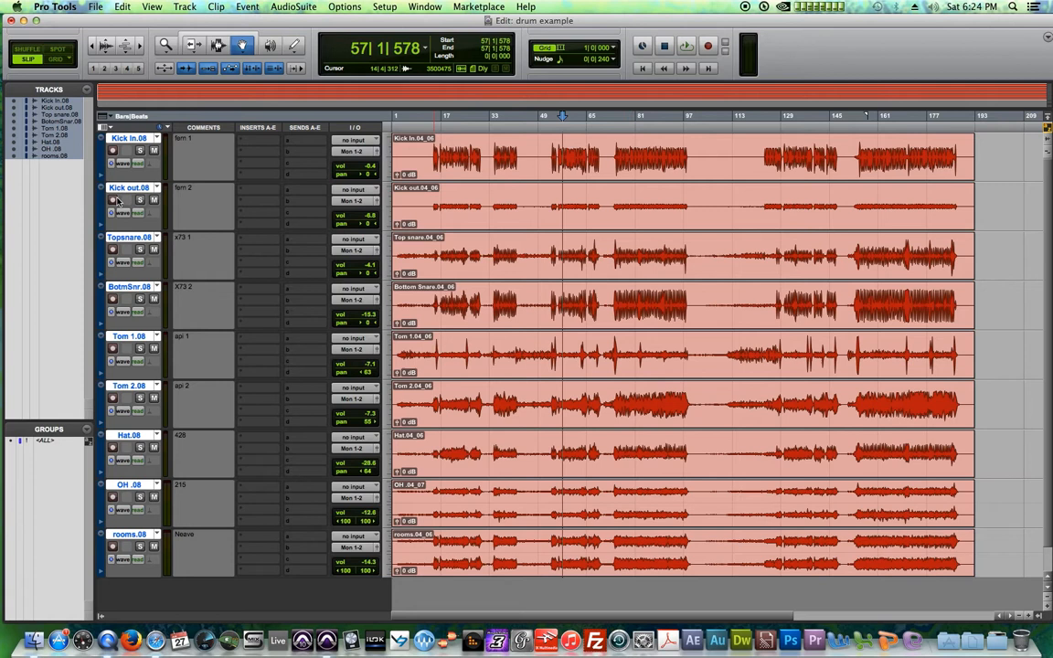
{"action": "left_click", "coordinate": [125, 142], "text": "alt"}
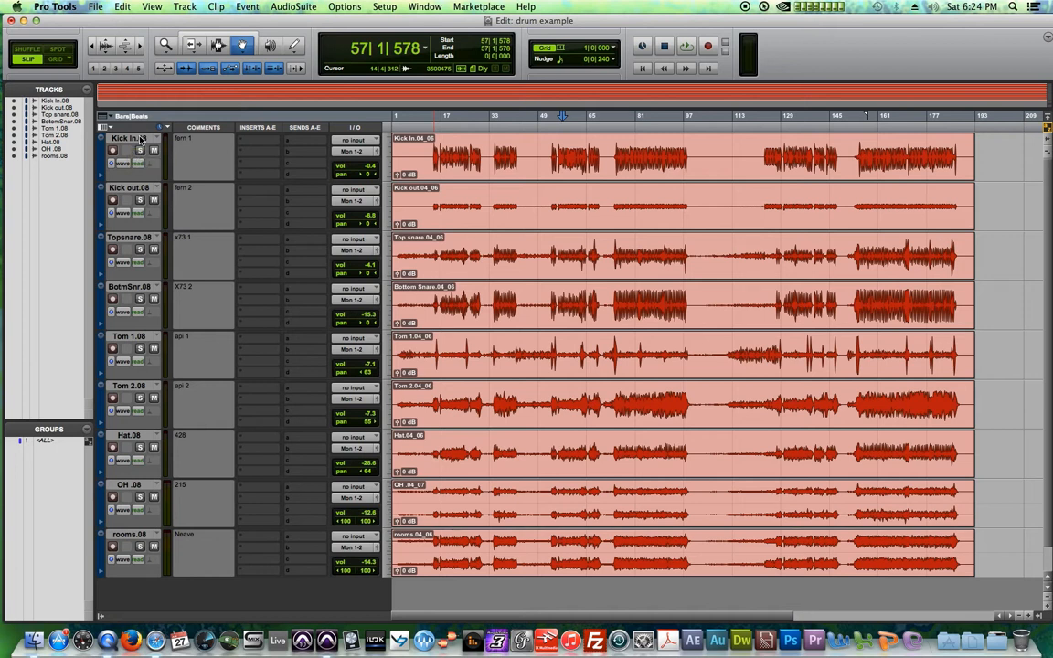
{"action": "left_click", "coordinate": [142, 138]}
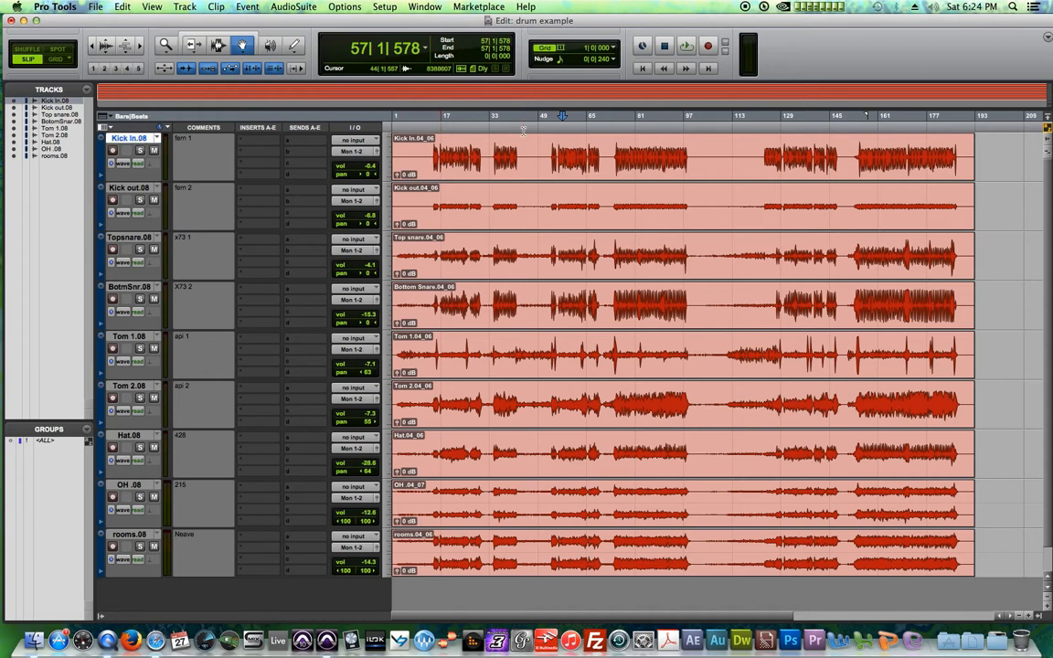
Play from bar 11 and set the mixer faders: top snare +2.1, bottom snare -5.4, Tom 1 -3.3, Tom 2 -5.4, overheads -14.0, rooms -14.2 dB.
{"action": "left_click", "coordinate": [425, 118]}
{"action": "key", "text": "space"}
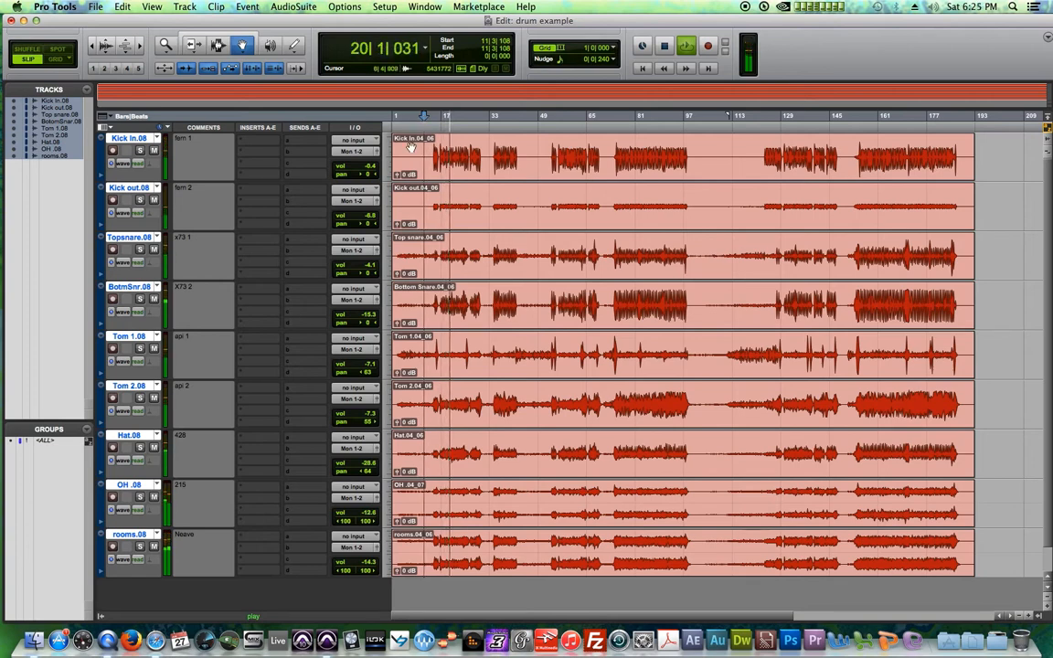
{"action": "key", "text": "super+equal"}
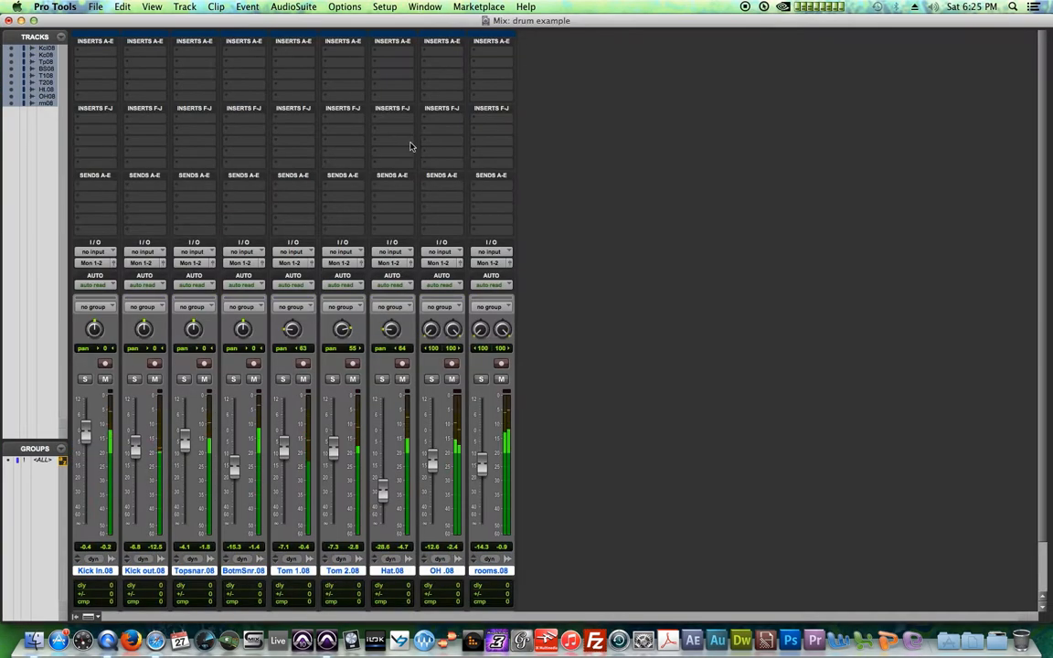
{"action": "left_click_drag", "start_coordinate": [234, 468], "coordinate": [183, 430]}
{"action": "left_click_drag", "start_coordinate": [283, 450], "coordinate": [332, 447]}
{"action": "mouse_move", "coordinate": [432, 466]}
{"action": "left_mouse_down"}
{"action": "mouse_move", "coordinate": [482, 481]}
{"action": "mouse_move", "coordinate": [483, 466]}
{"action": "mouse_move", "coordinate": [434, 465]}
{"action": "left_mouse_up"}
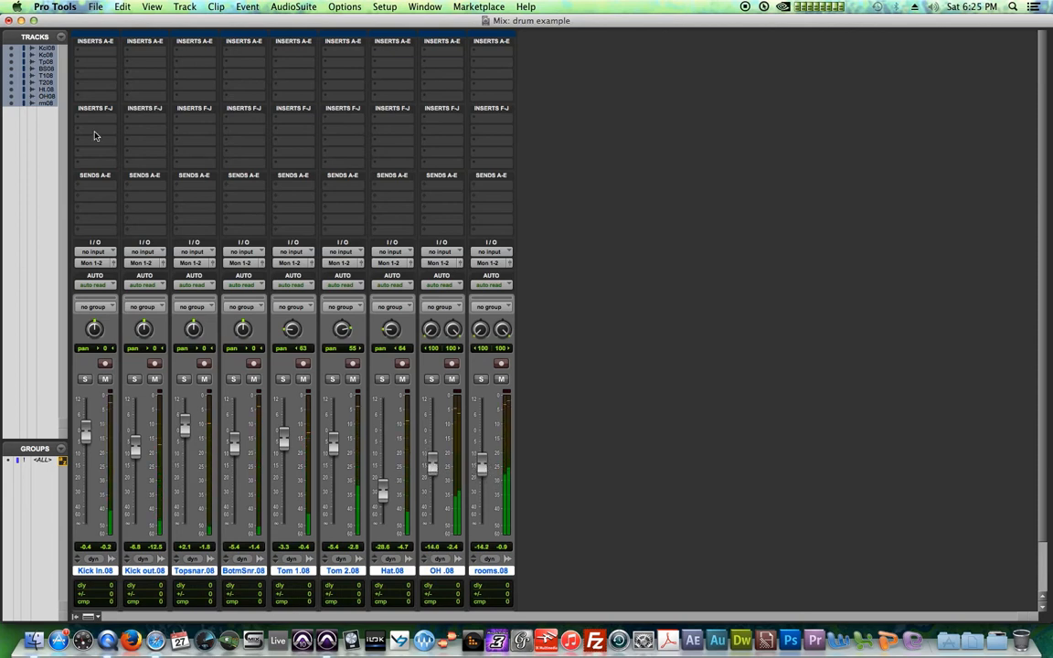
{"action": "left_click", "coordinate": [10, 20]}
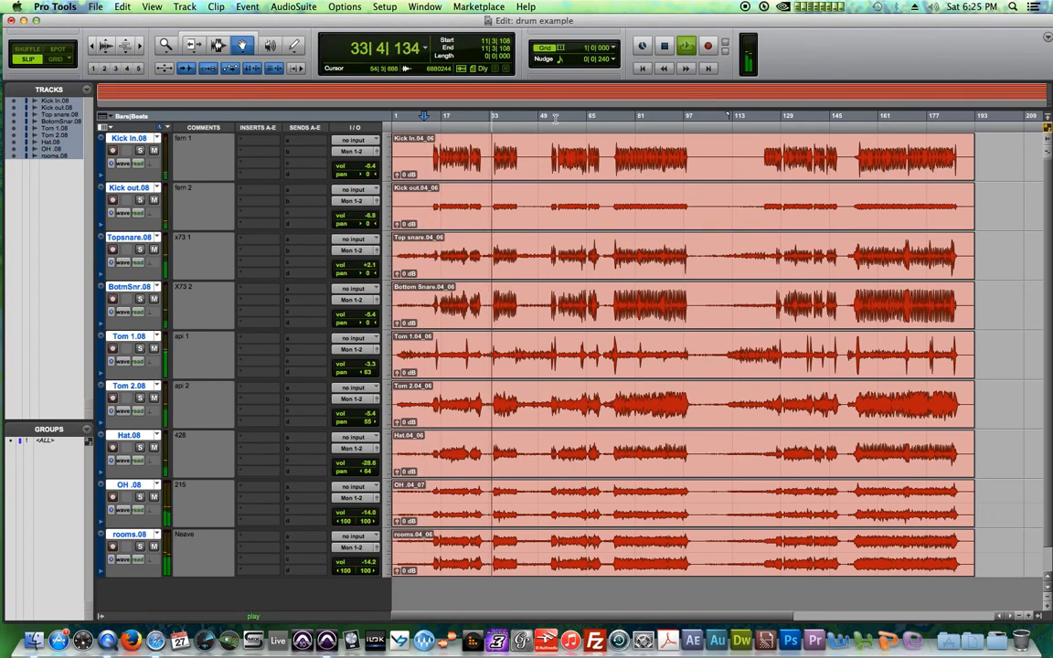
Stop playback and place the edit cursor at bar 14, just before the first kick hits.
{"action": "key", "text": "t"}
{"action": "key", "text": "t"}
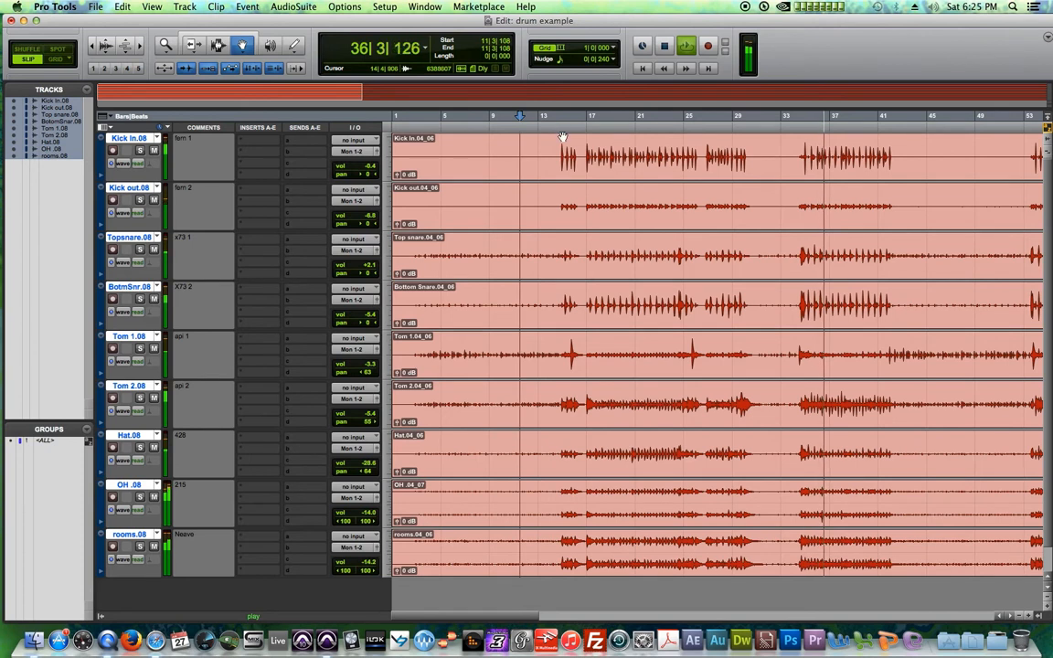
{"action": "scroll", "coordinate": [621, 466], "scroll_direction": "right", "scroll_amount": 5}
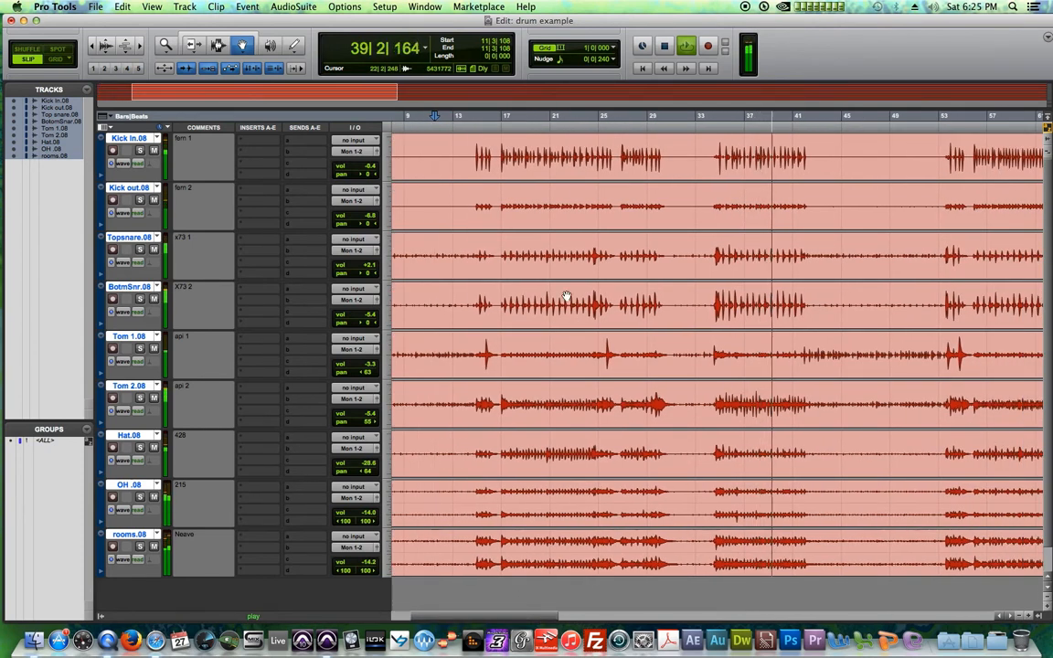
{"action": "key", "text": "space"}
{"action": "left_click", "coordinate": [472, 119]}
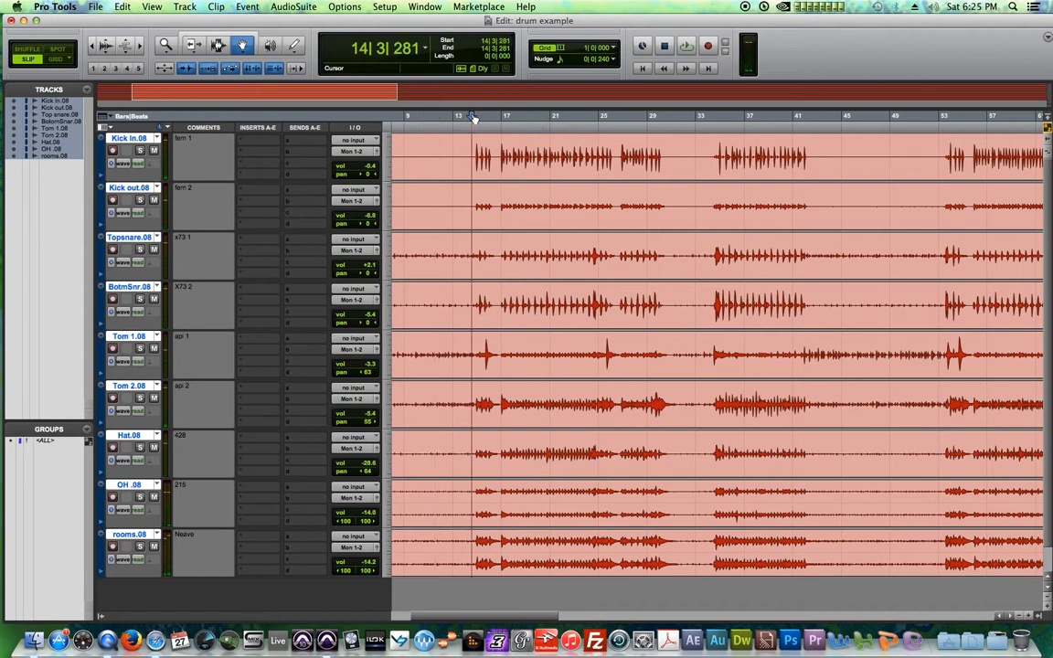
Deselect all tracks and switch the Kick In.08 track to playlists view.
{"action": "left_click", "coordinate": [142, 139], "text": "alt"}
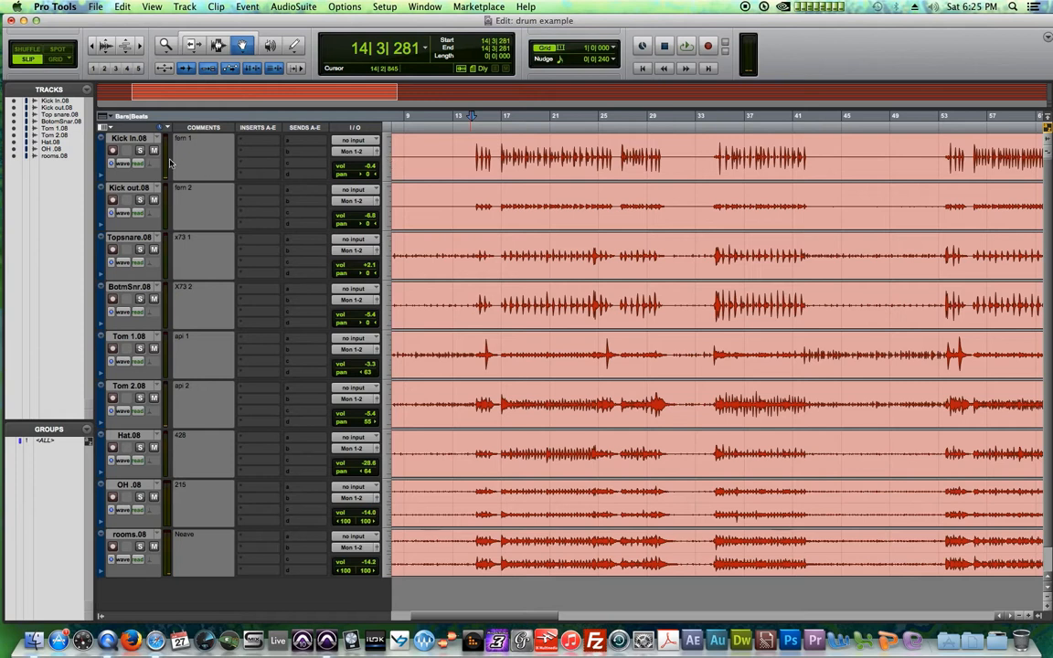
{"action": "left_click", "coordinate": [123, 165]}
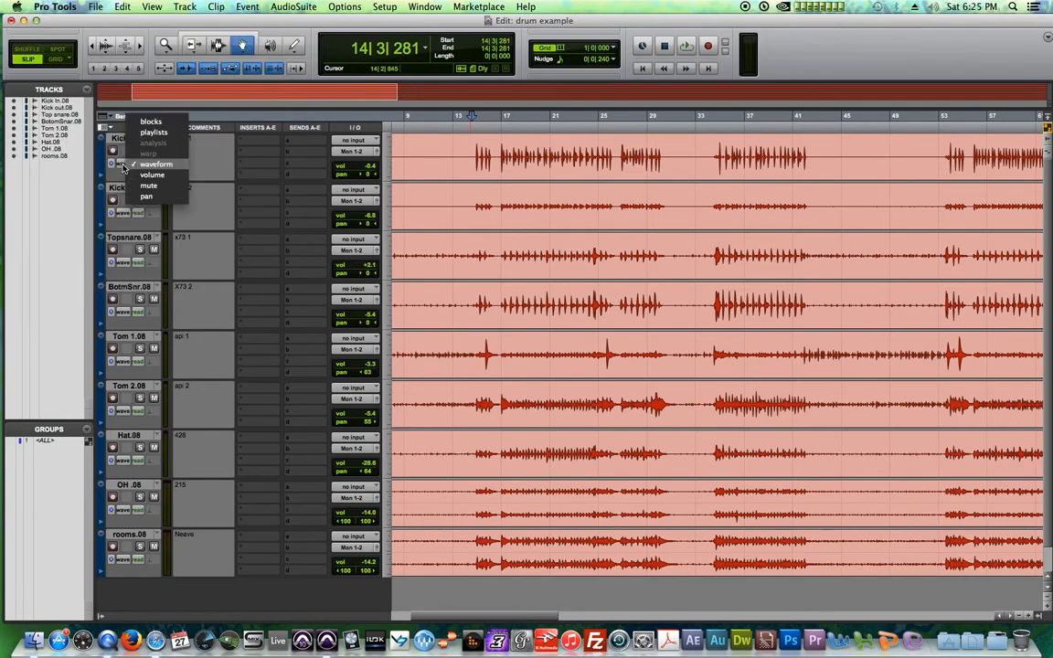
{"action": "left_click", "coordinate": [163, 137]}
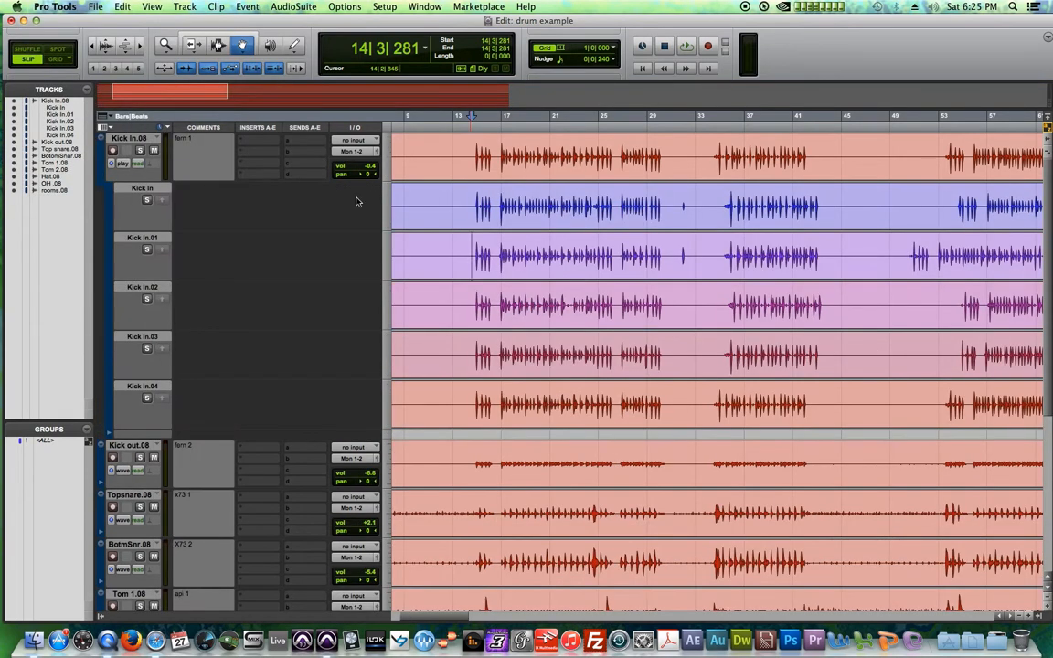
Examine the alternate Kick In takes along the timeline and compare them with the main playlist and the other drum tracks.
{"action": "left_click", "coordinate": [473, 209]}
{"action": "left_click", "coordinate": [482, 259]}
{"action": "left_click", "coordinate": [482, 305]}
{"action": "left_click", "coordinate": [483, 354]}
{"action": "left_click", "coordinate": [484, 406]}
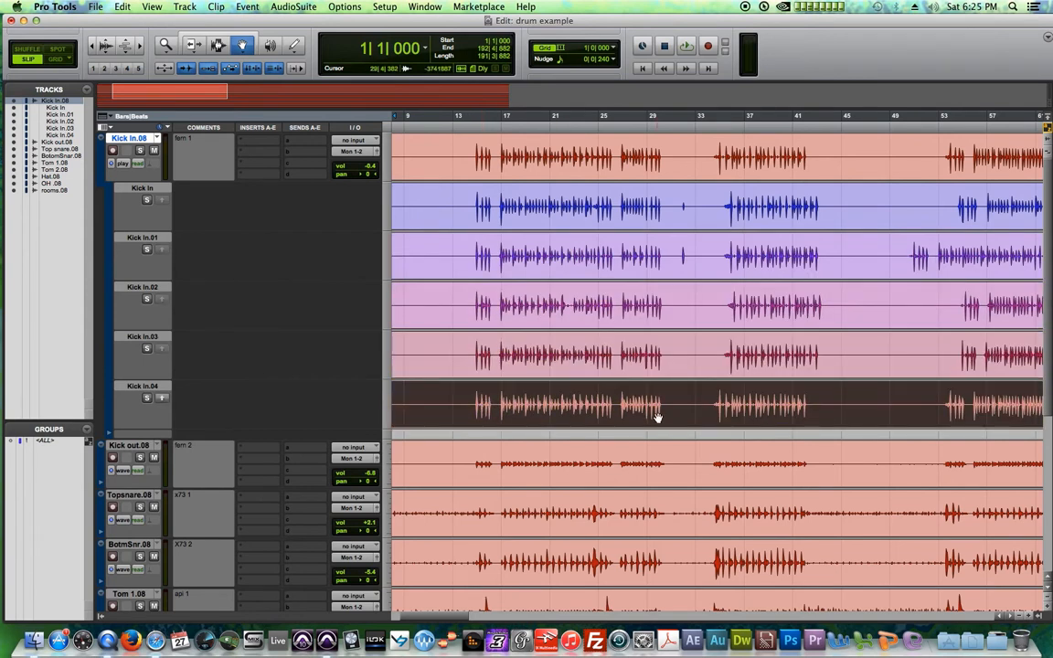
{"action": "left_click", "coordinate": [513, 156]}
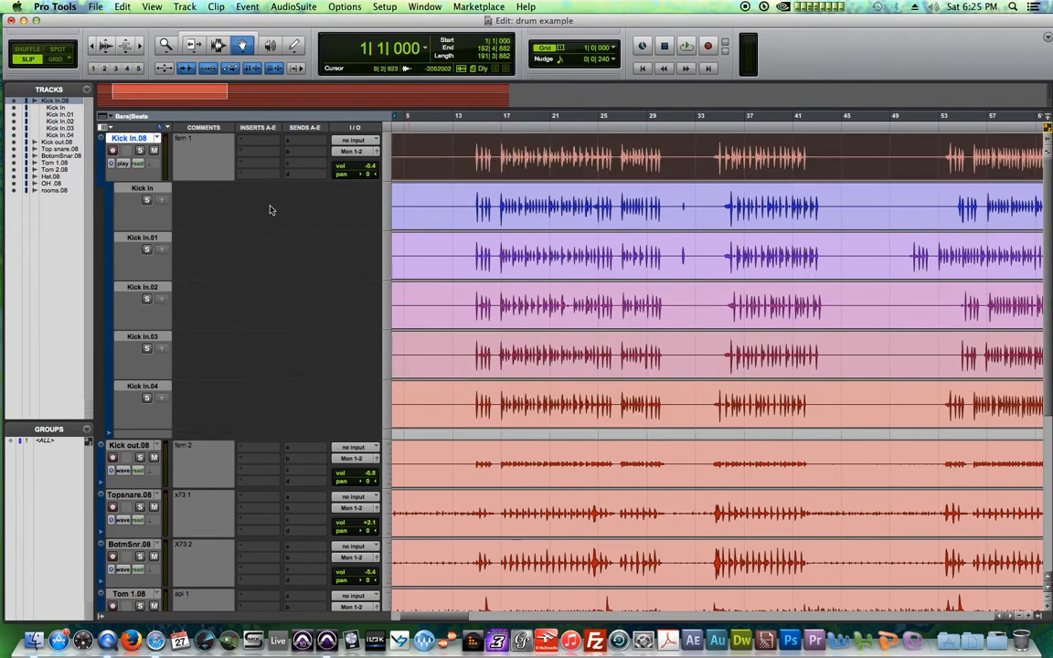
{"action": "scroll", "coordinate": [312, 343], "scroll_direction": "down", "scroll_amount": 6}
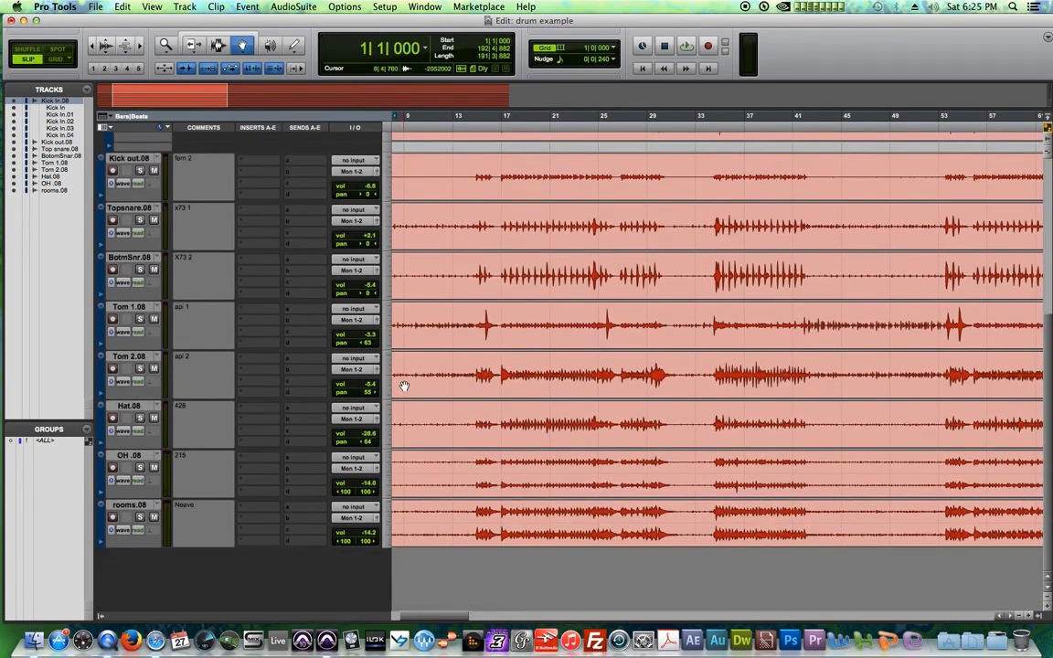
{"action": "scroll", "coordinate": [393, 372], "scroll_direction": "up", "scroll_amount": 6}
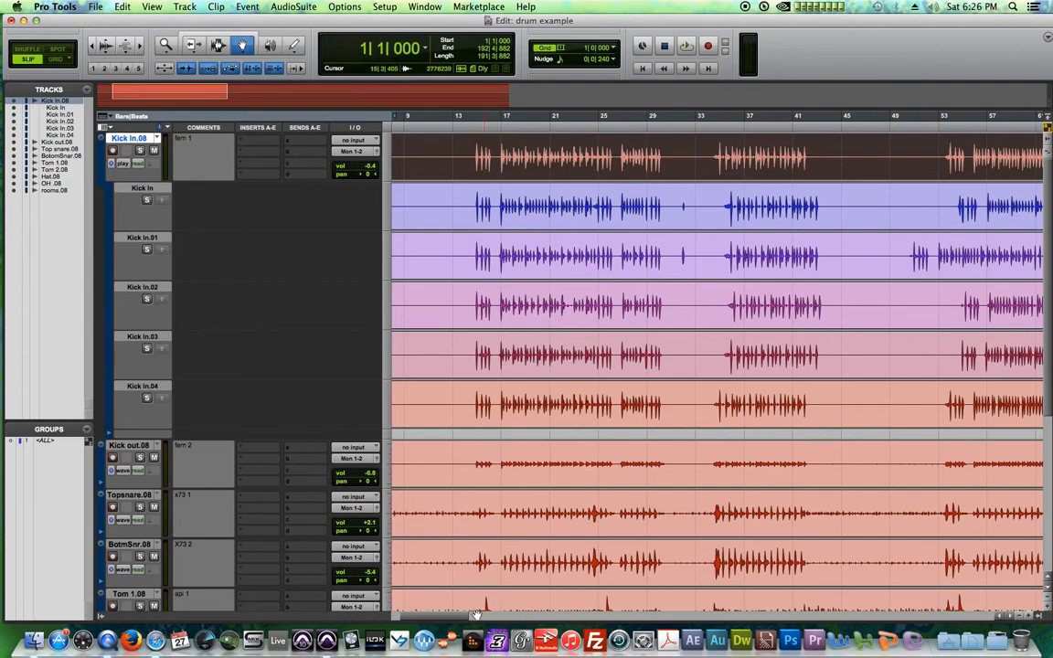
{"action": "scroll", "coordinate": [451, 619], "scroll_direction": "right", "scroll_amount": 10}
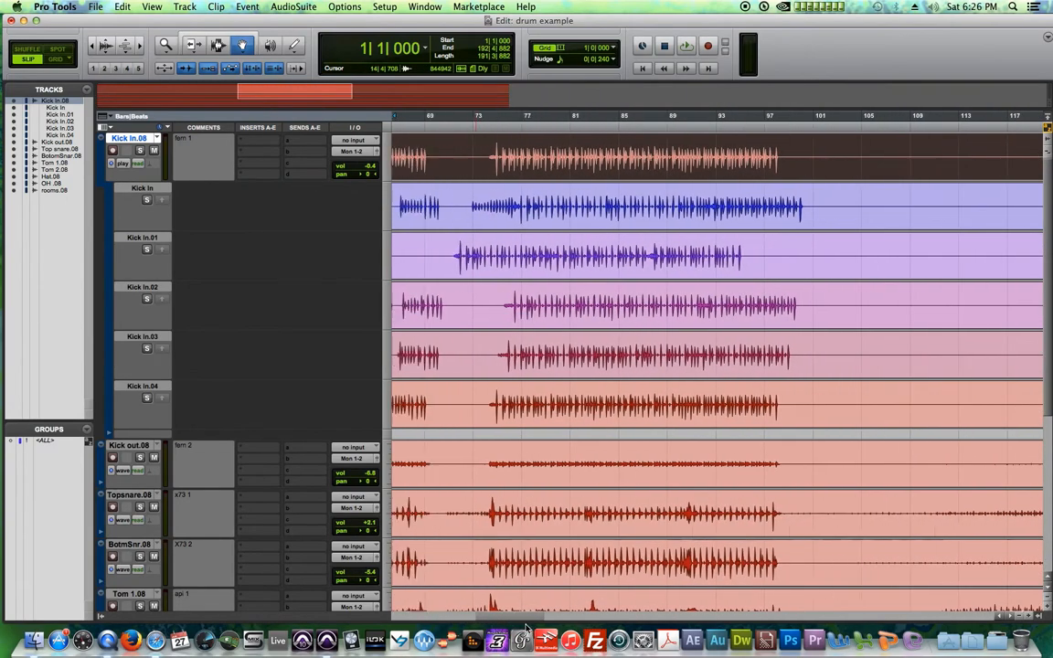
{"action": "scroll", "coordinate": [494, 632], "scroll_direction": "left", "scroll_amount": 8}
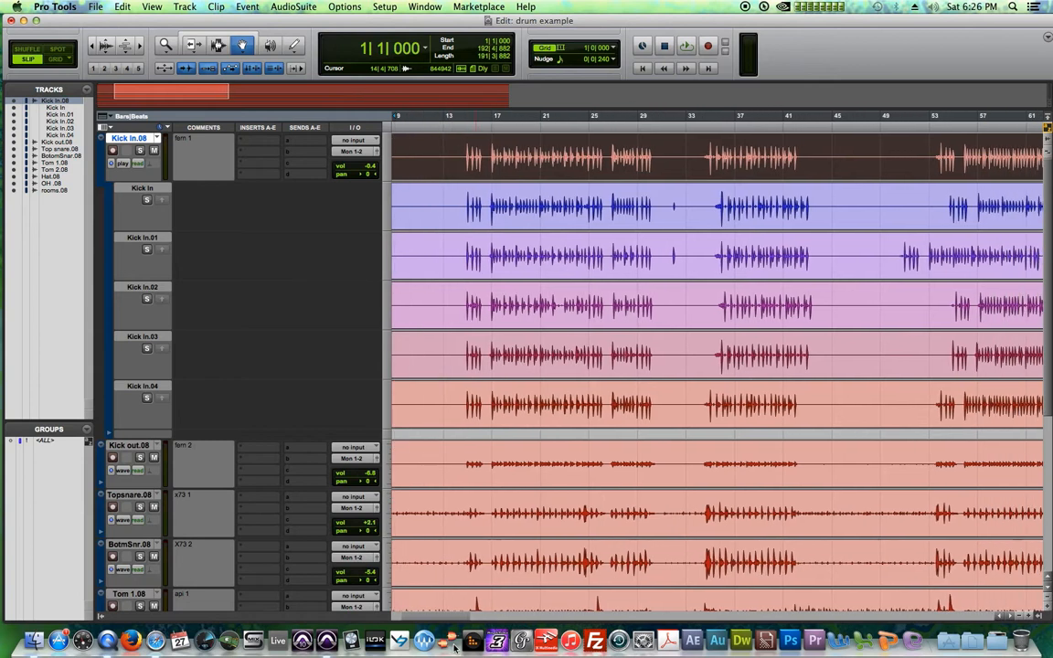
{"action": "scroll", "coordinate": [454, 646], "scroll_direction": "right", "scroll_amount": 1}
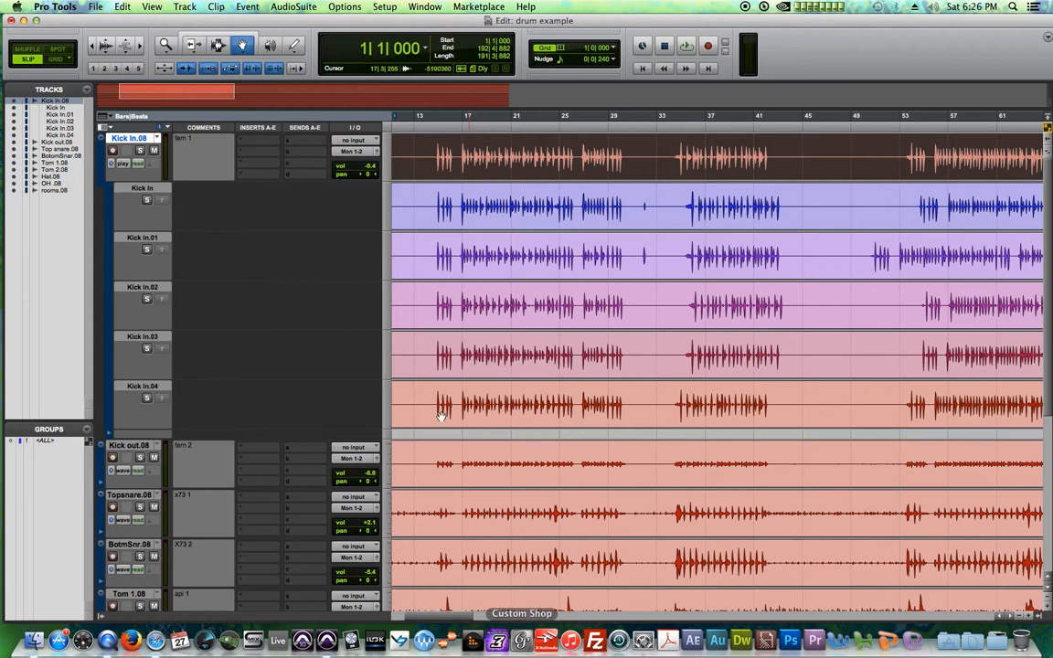
Try copying about bars 13 to 34 of the first alternate Kick In take to the main playlist with the Selector, and undo it.
{"action": "left_click", "coordinate": [217, 46]}
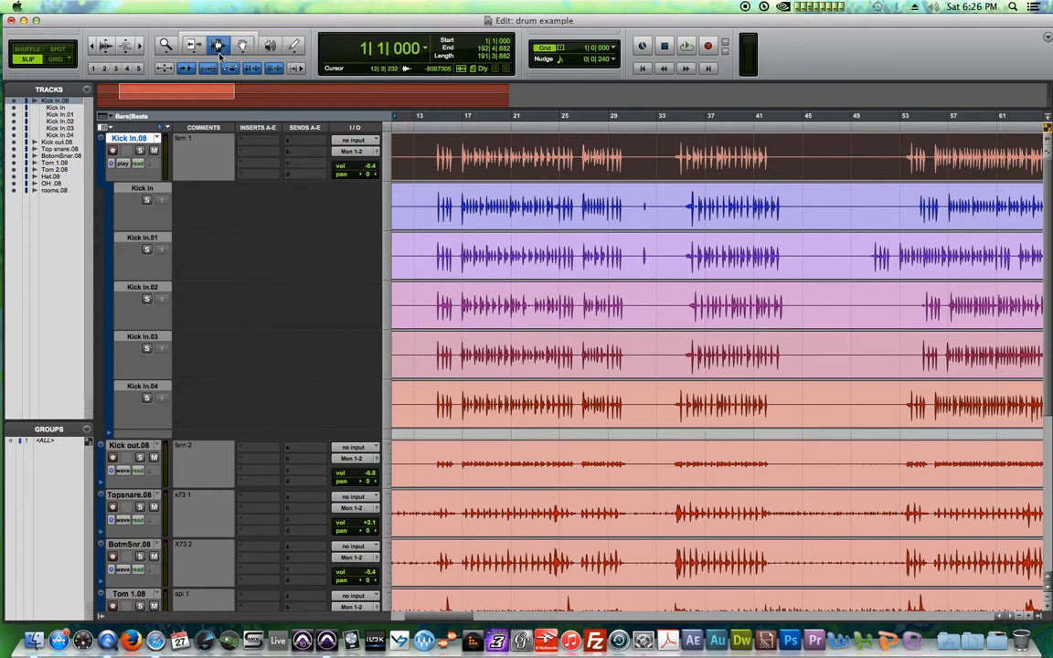
{"action": "left_click_drag", "start_coordinate": [423, 215], "coordinate": [668, 215]}
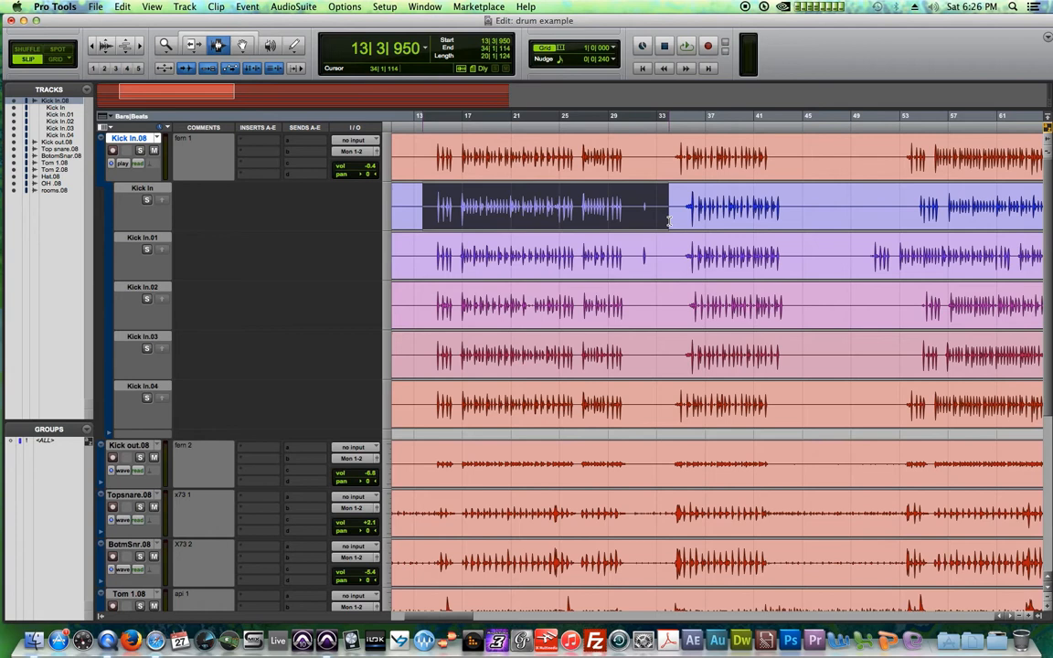
{"action": "left_click", "coordinate": [160, 201]}
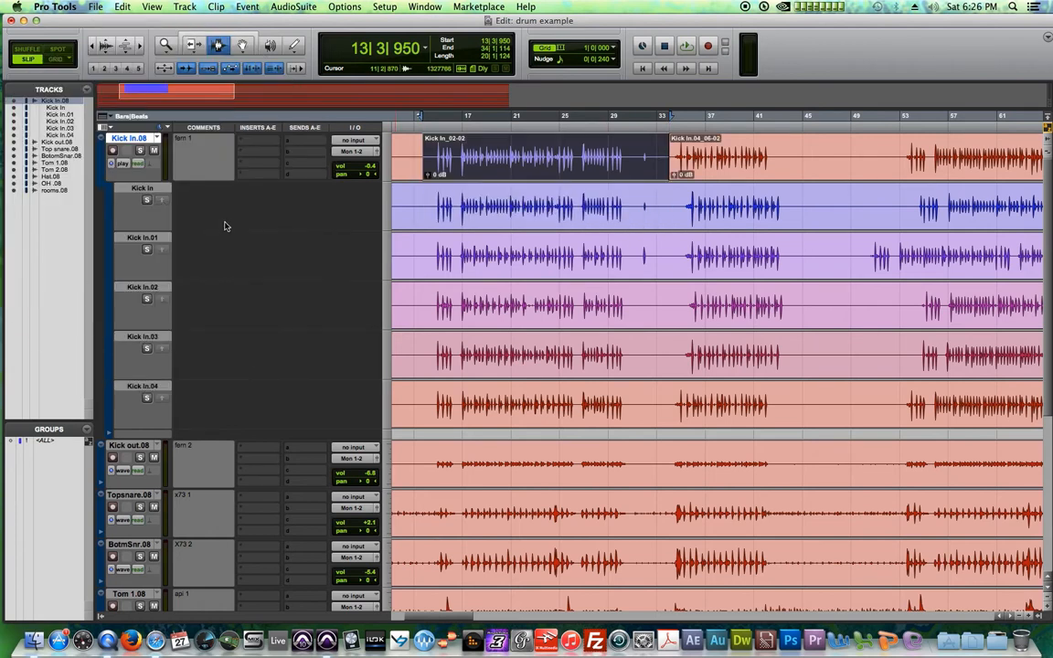
{"action": "left_click_drag", "start_coordinate": [429, 154], "coordinate": [653, 154]}
{"action": "left_click_drag", "start_coordinate": [427, 462], "coordinate": [643, 568]}
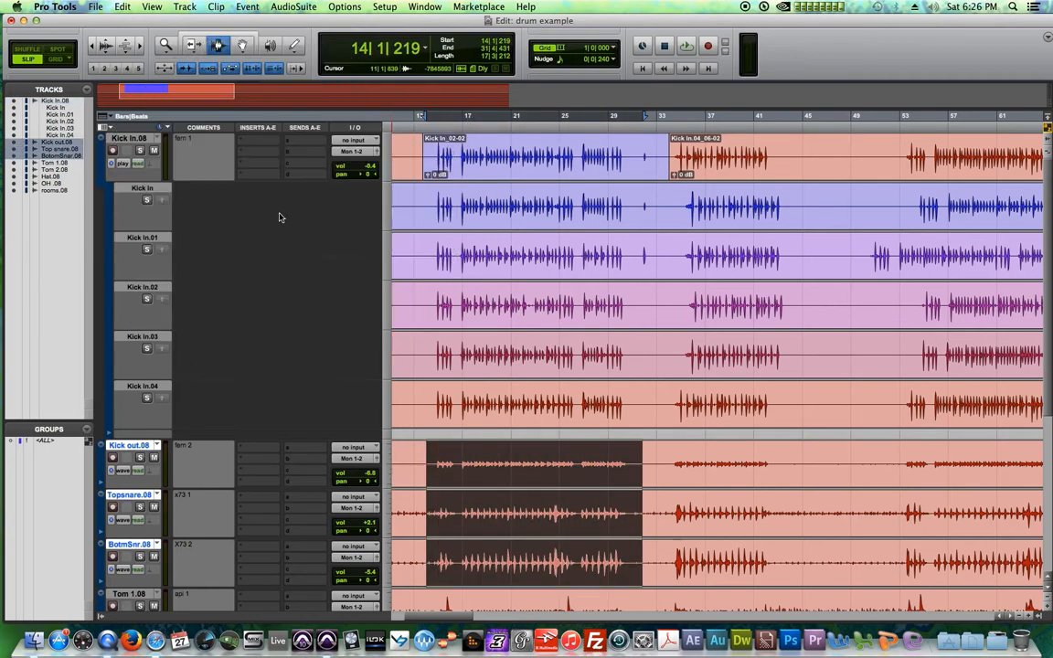
{"action": "key", "text": "super+z"}
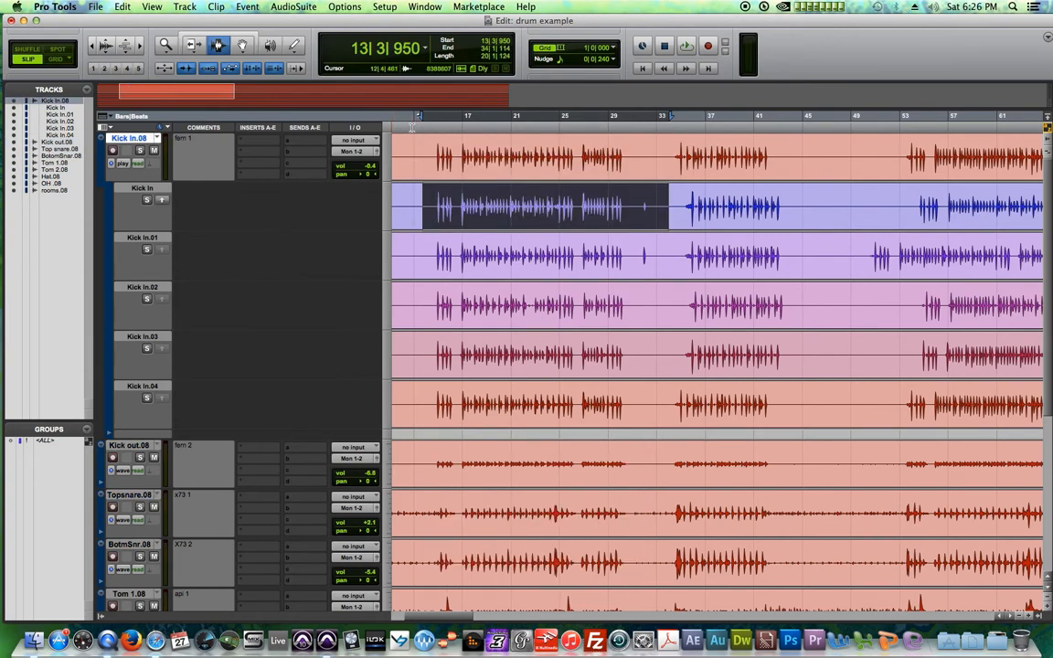
Return the Kick In.08 track to waveform view and select about bars 14 to 34 across all drum tracks.
{"action": "left_click", "coordinate": [414, 126]}
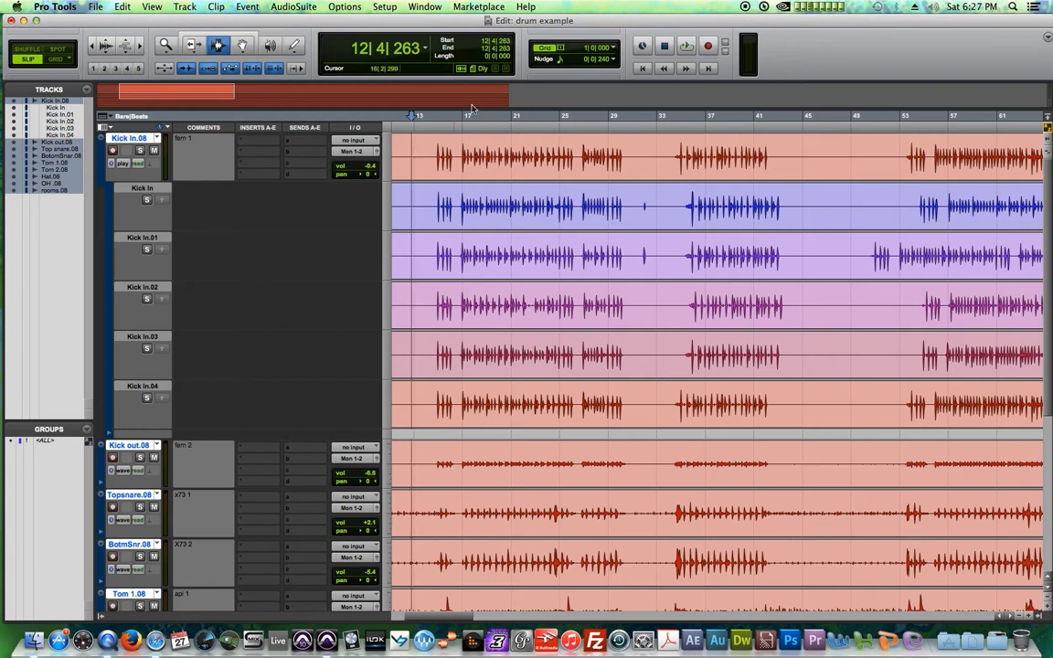
{"action": "left_click", "coordinate": [124, 164]}
{"action": "left_click", "coordinate": [148, 197]}
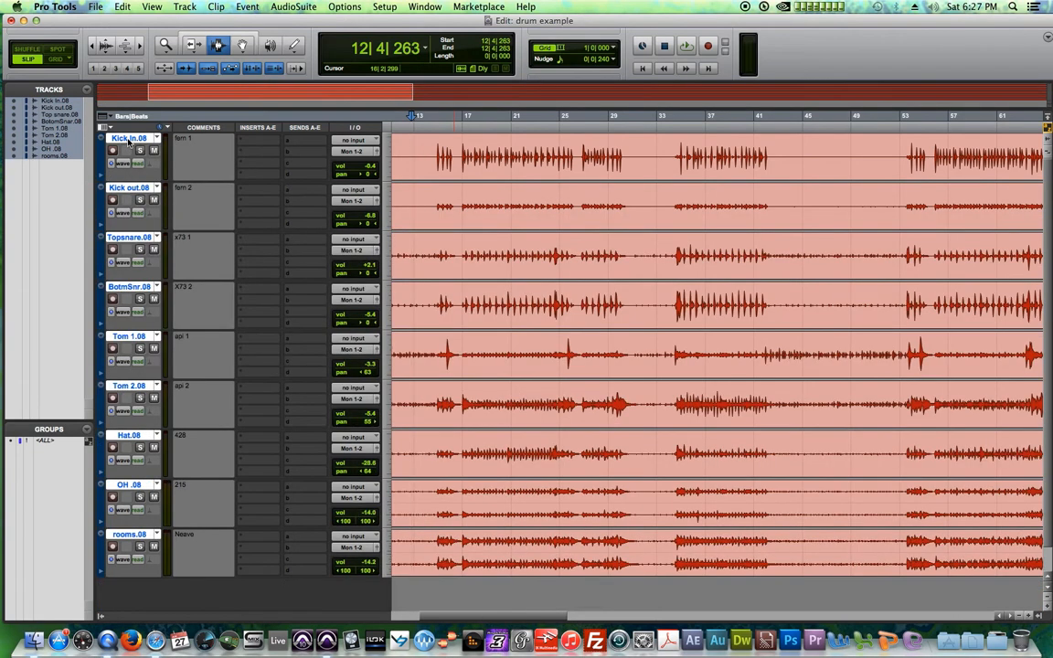
{"action": "left_click", "coordinate": [127, 139], "text": "alt"}
{"action": "left_click_drag", "start_coordinate": [429, 152], "coordinate": [672, 553]}
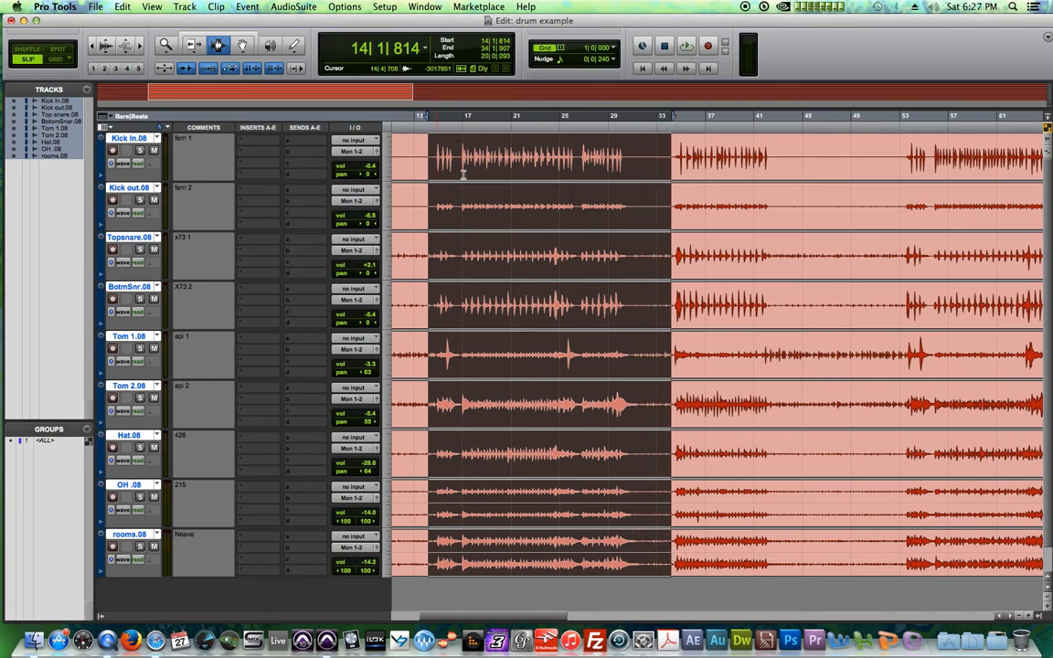
Group all tracks from Kick In.08 to rooms.08 as an Edit and Mix group named drums, with linked mutes.
{"action": "left_click", "coordinate": [135, 139], "text": "alt"}
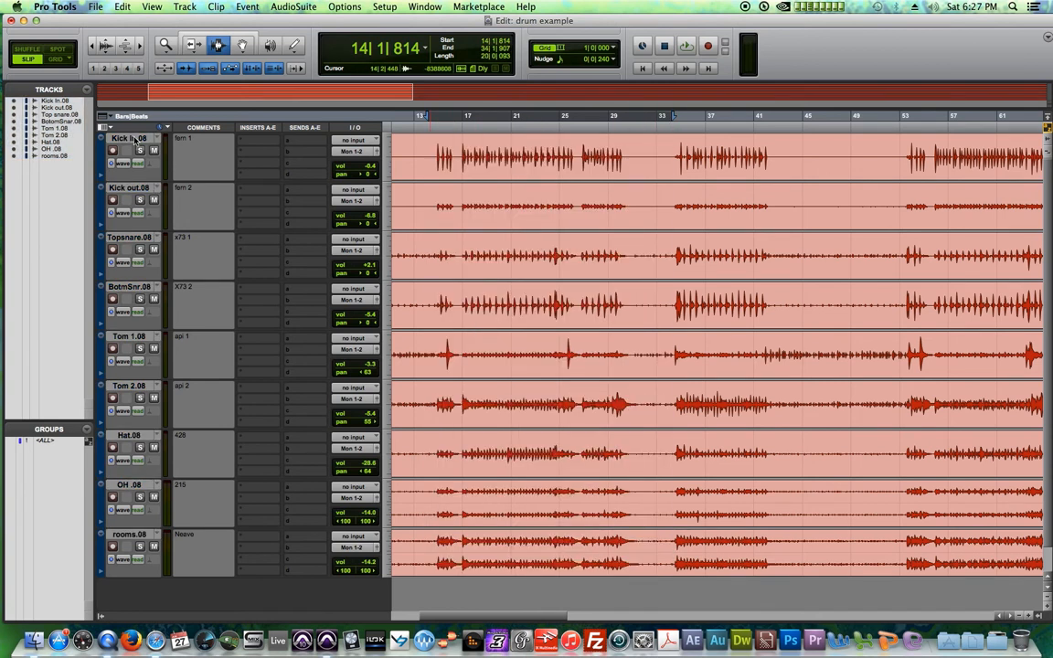
{"action": "left_click", "coordinate": [135, 139]}
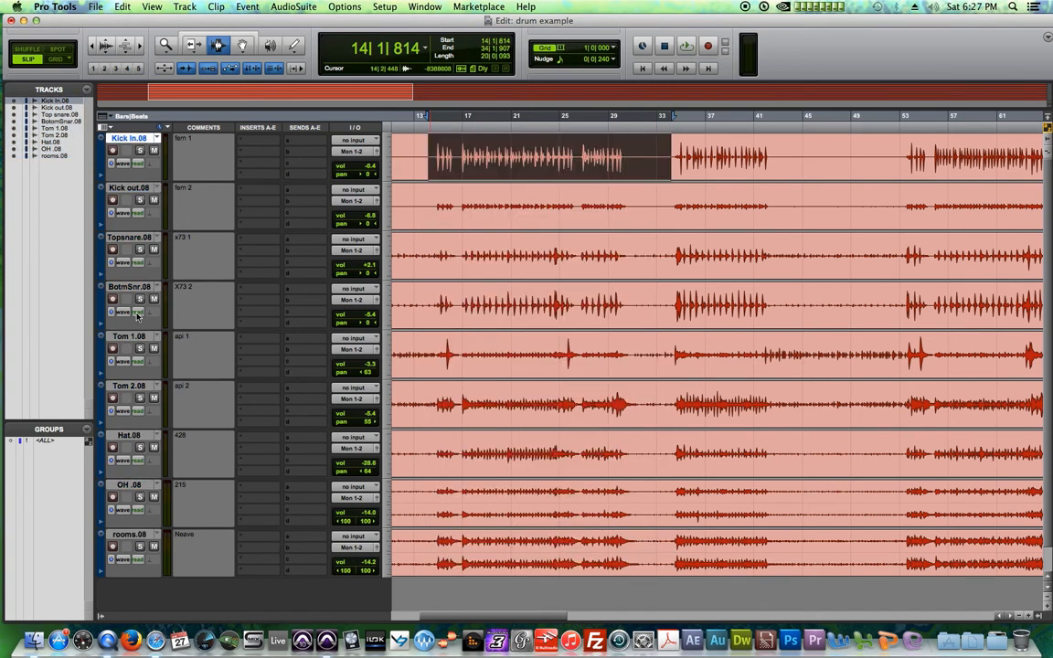
{"action": "left_click", "coordinate": [128, 535], "text": "shift"}
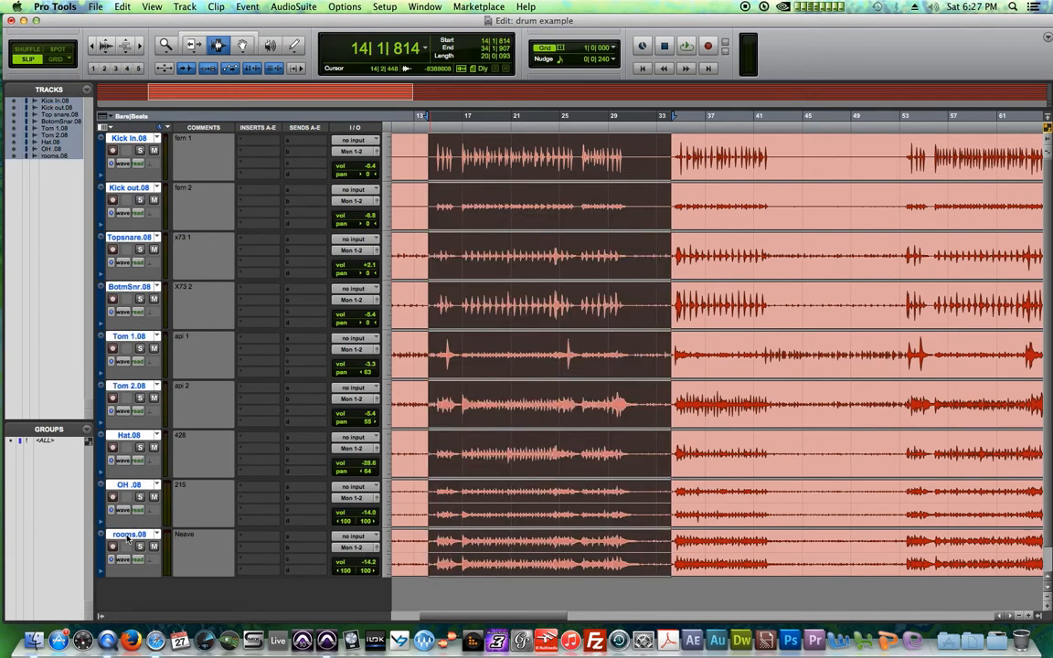
{"action": "key", "text": "super+g"}
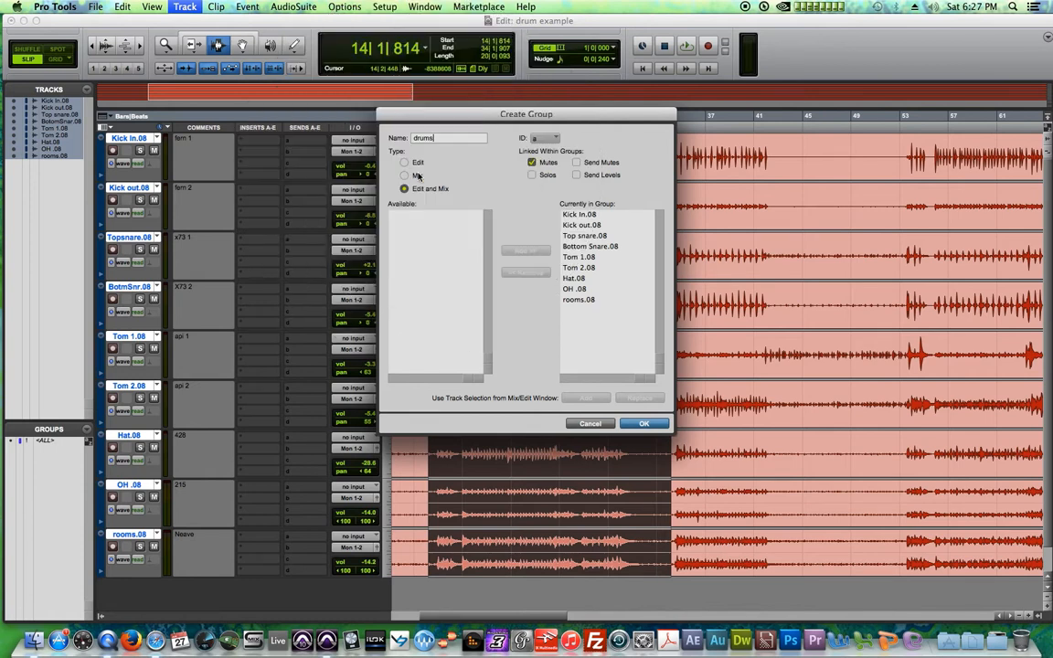
{"action": "left_click", "coordinate": [643, 424]}
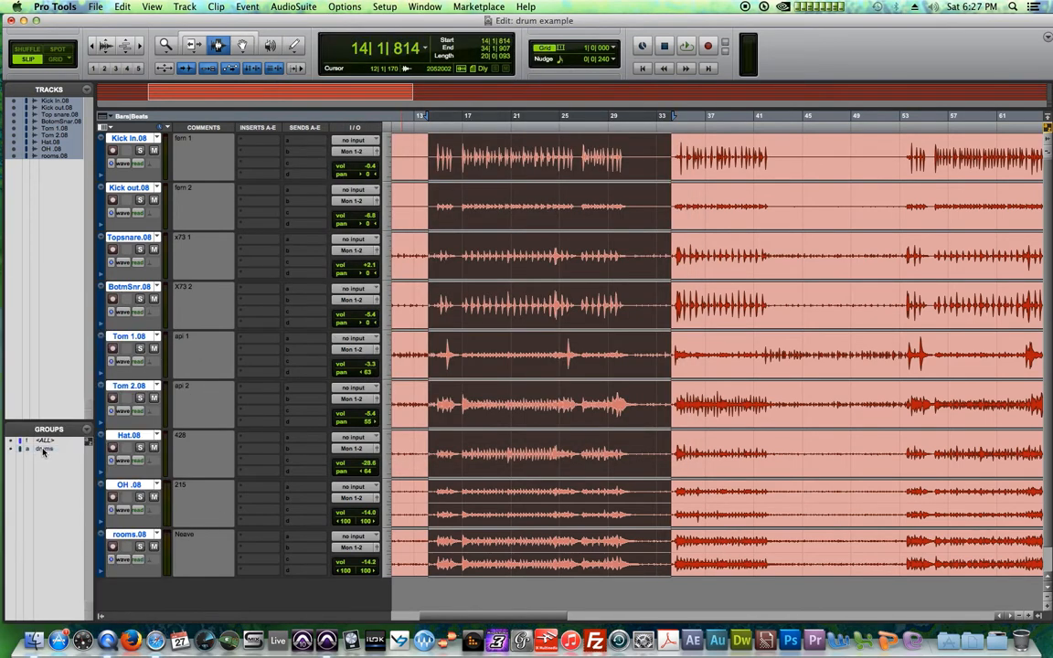
Test the drums group by selecting ranges such as about bars 17 to 31 across all tracks, and clear the selection.
{"action": "left_click_drag", "start_coordinate": [816, 297], "coordinate": [716, 247]}
{"action": "left_click_drag", "start_coordinate": [420, 204], "coordinate": [645, 205]}
{"action": "left_click_drag", "start_coordinate": [821, 207], "coordinate": [624, 210]}
{"action": "left_click_drag", "start_coordinate": [463, 220], "coordinate": [632, 225]}
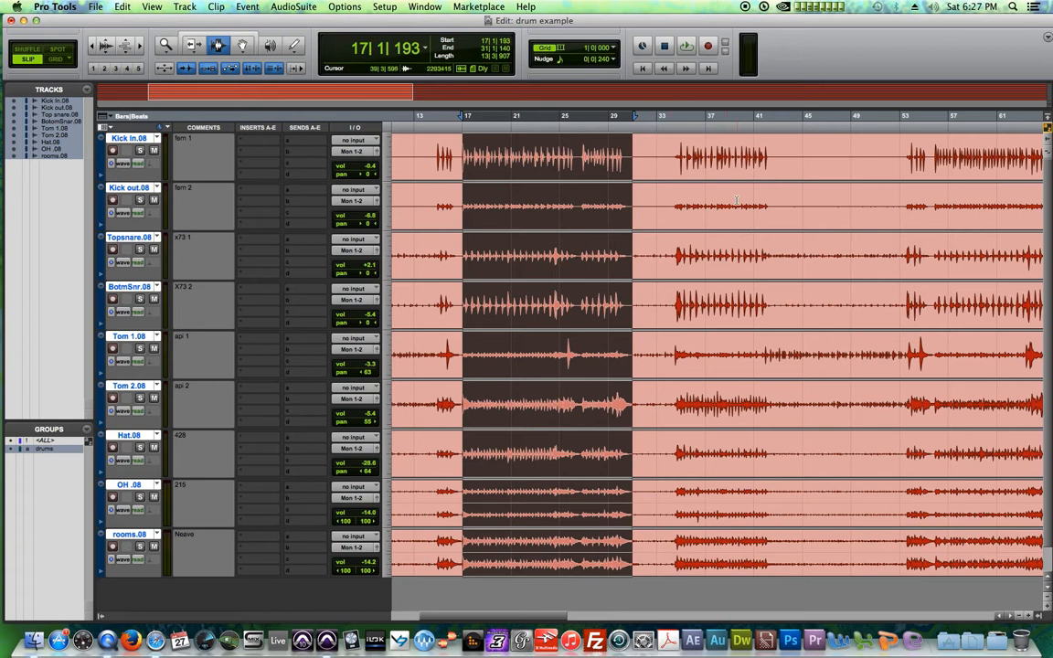
{"action": "left_click", "coordinate": [736, 201]}
Switch all grouped drum tracks to playlists view and look through their alternate takes down to rooms.08.
{"action": "left_click", "coordinate": [124, 140]}
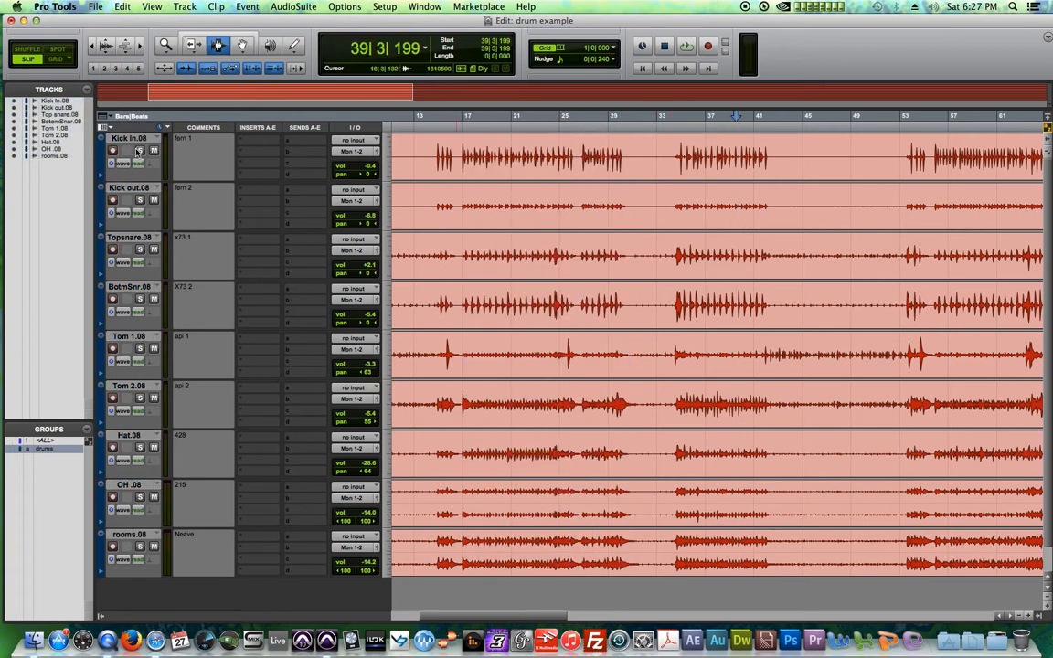
{"action": "left_click", "coordinate": [120, 165]}
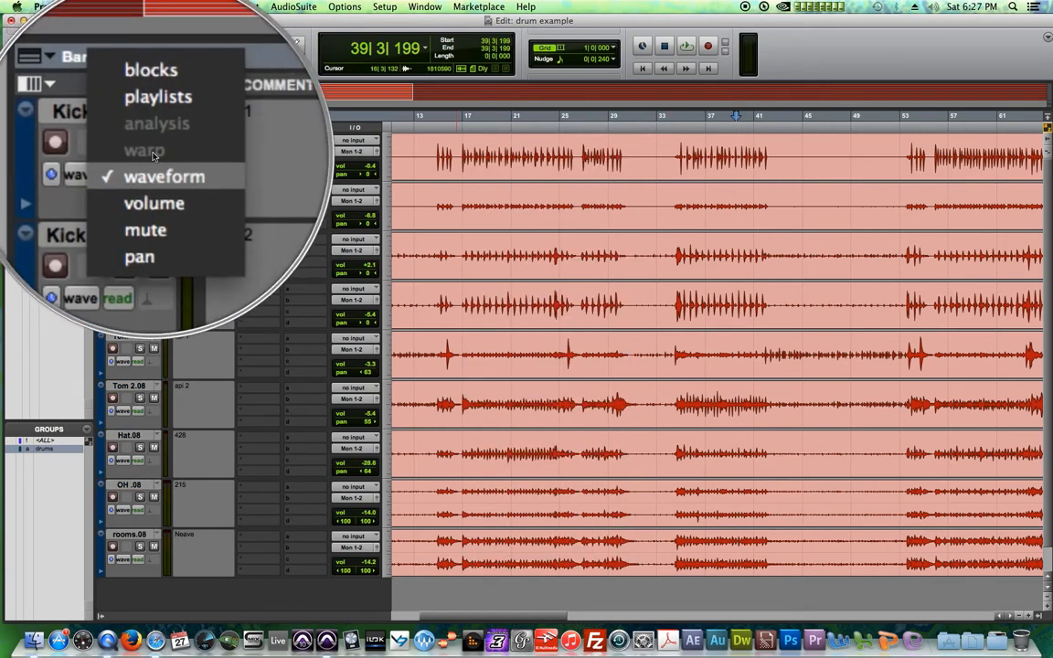
{"action": "left_click", "coordinate": [139, 144]}
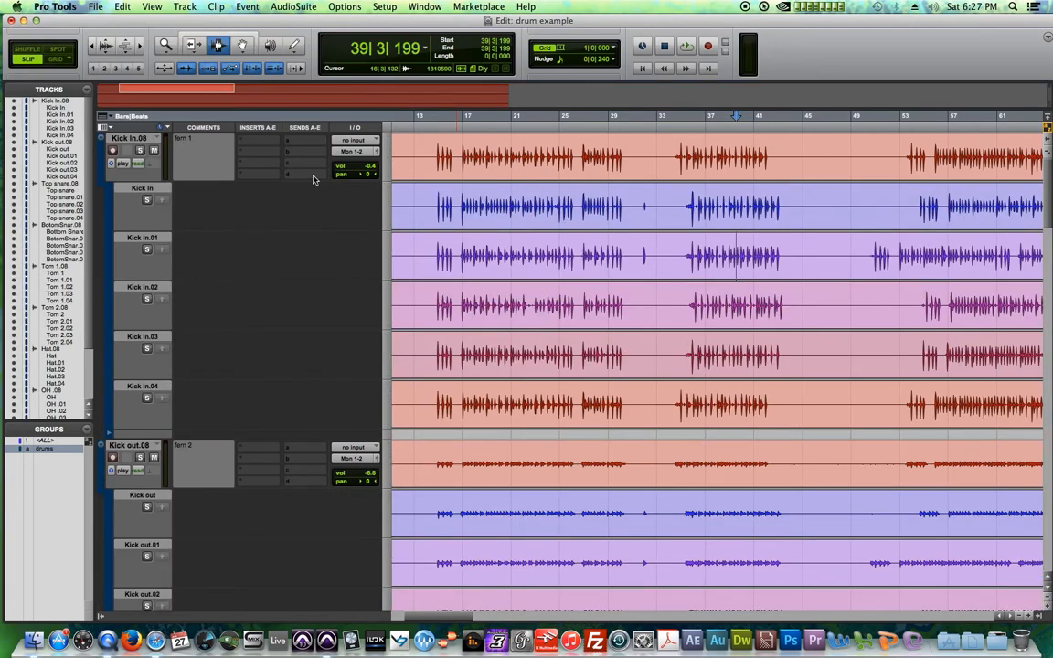
{"action": "scroll", "coordinate": [313, 179], "scroll_direction": "down", "scroll_amount": 15}
{"action": "scroll", "coordinate": [411, 233], "scroll_direction": "down", "scroll_amount": 20}
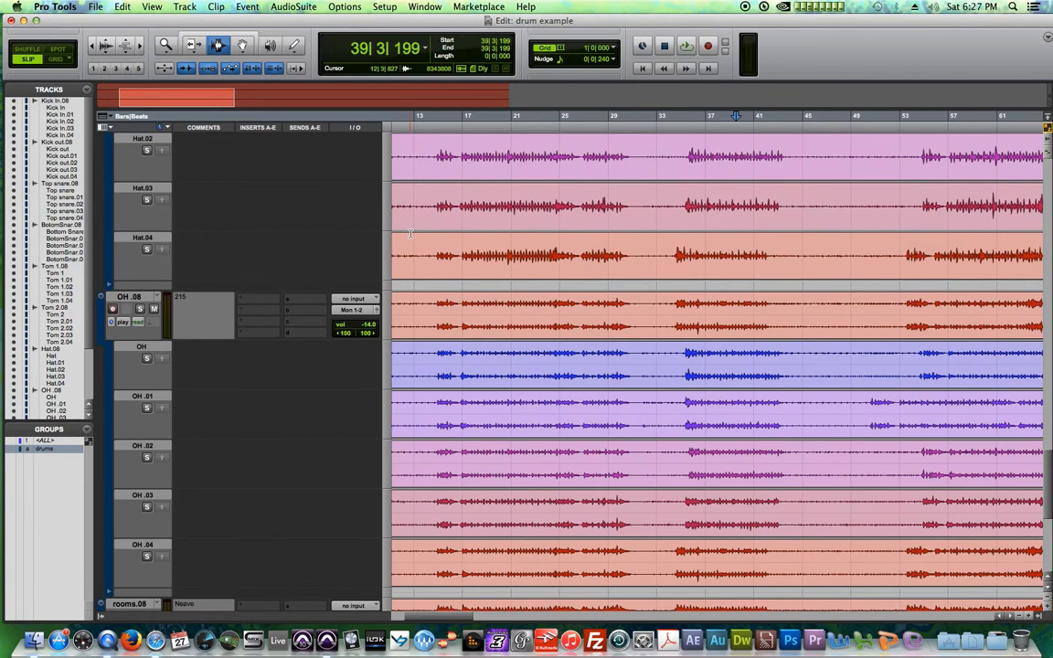
{"action": "scroll", "coordinate": [412, 232], "scroll_direction": "down", "scroll_amount": 6}
{"action": "scroll", "coordinate": [412, 232], "scroll_direction": "up", "scroll_amount": 6}
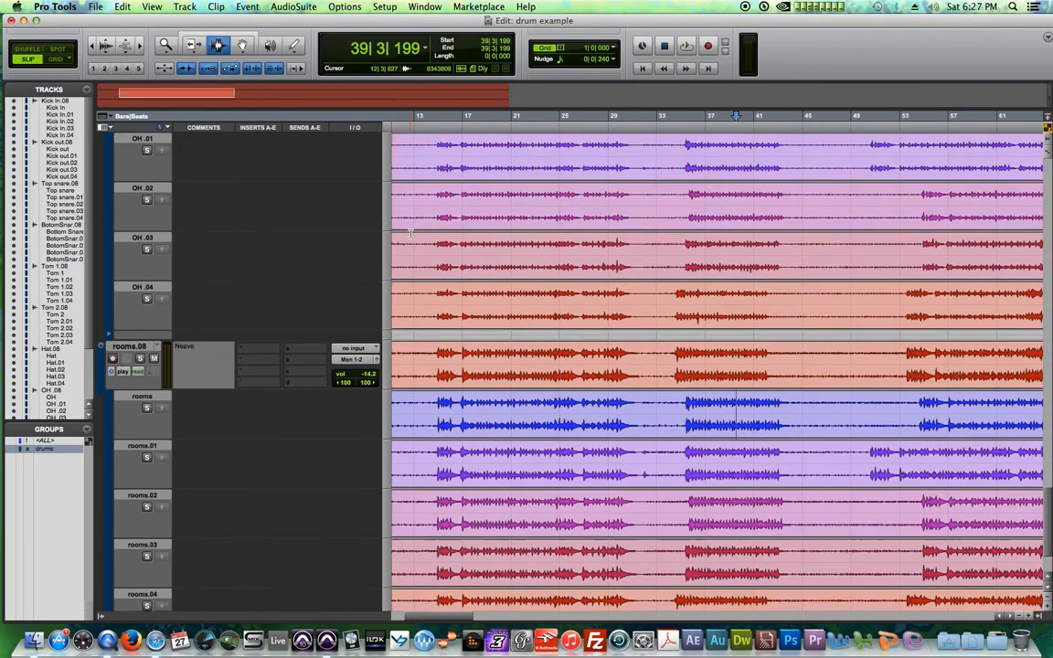
Try selecting part of the first rooms take with the Selector, about bars 14 to 28.
{"action": "left_click_drag", "start_coordinate": [430, 221], "coordinate": [516, 267]}
{"action": "scroll", "coordinate": [494, 270], "scroll_direction": "down", "scroll_amount": 5}
{"action": "left_click", "coordinate": [489, 379]}
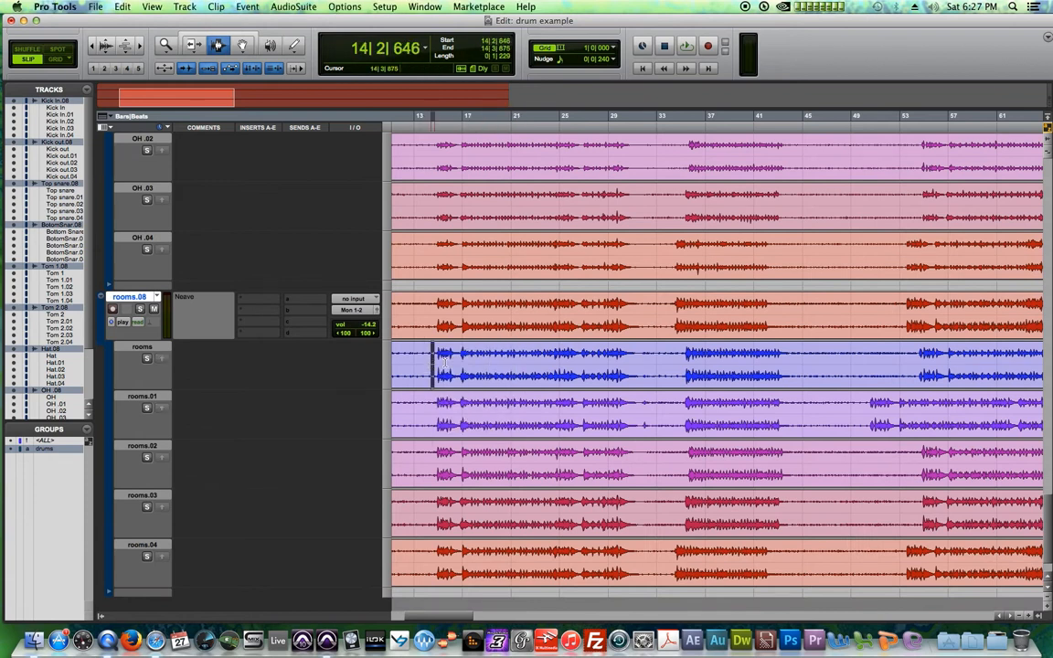
{"action": "left_click_drag", "start_coordinate": [444, 363], "coordinate": [623, 362]}
{"action": "left_click_drag", "start_coordinate": [431, 358], "coordinate": [596, 369]}
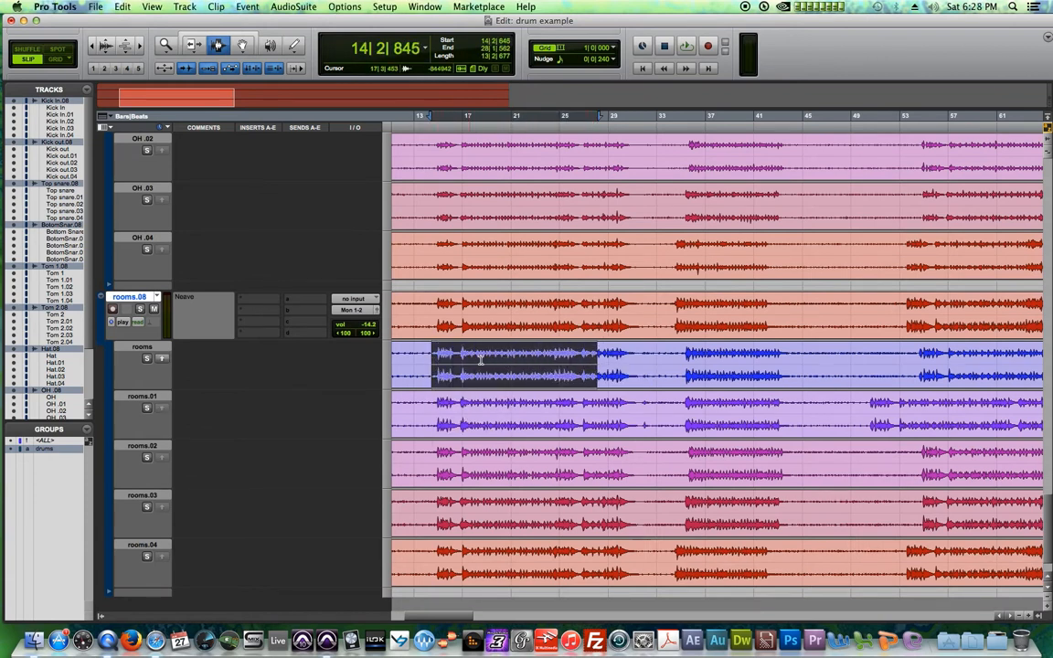
Select whole clips in the main and first rooms playlists with the Grabber and check the selection across the drum tracks.
{"action": "left_click", "coordinate": [516, 312]}
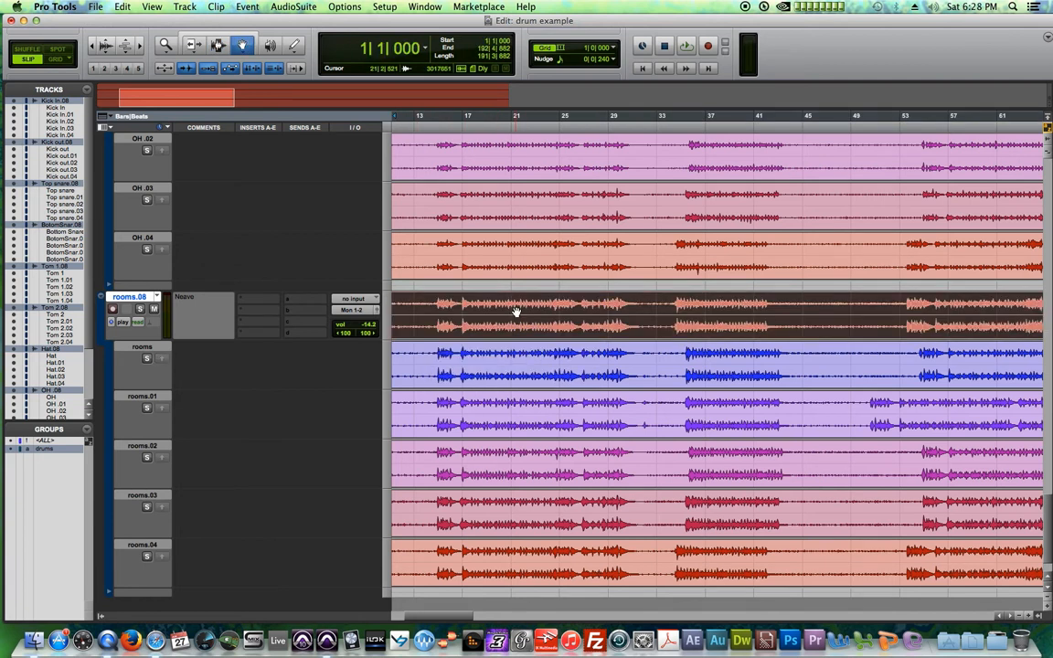
{"action": "left_click", "coordinate": [518, 358]}
{"action": "left_click", "coordinate": [517, 314]}
{"action": "scroll", "coordinate": [594, 302], "scroll_direction": "up", "scroll_amount": 15}
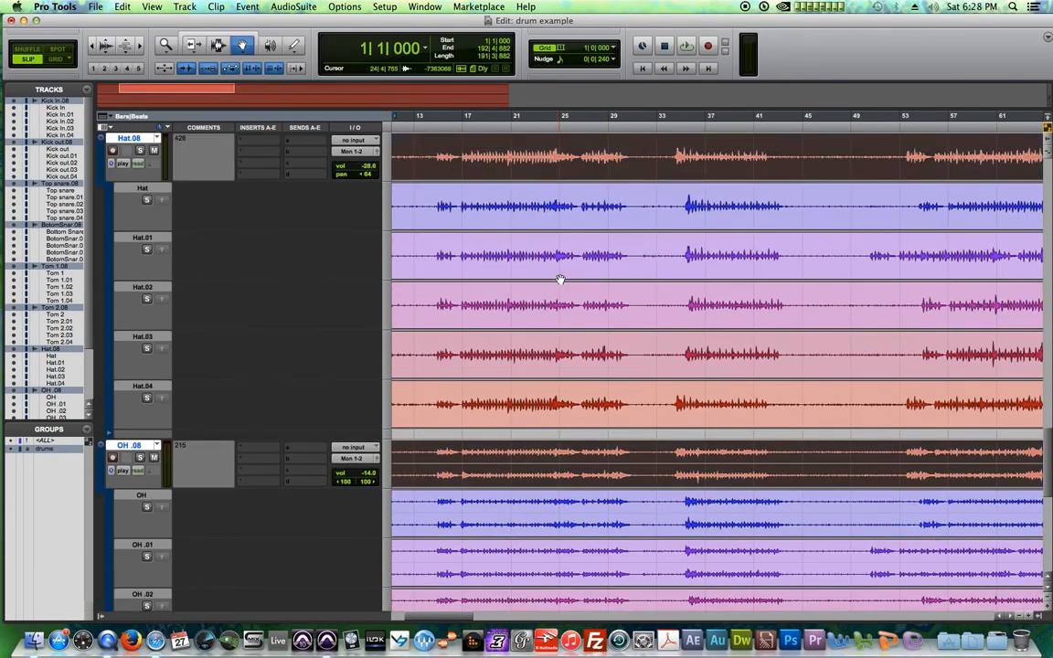
{"action": "scroll", "coordinate": [559, 276], "scroll_direction": "up", "scroll_amount": 10}
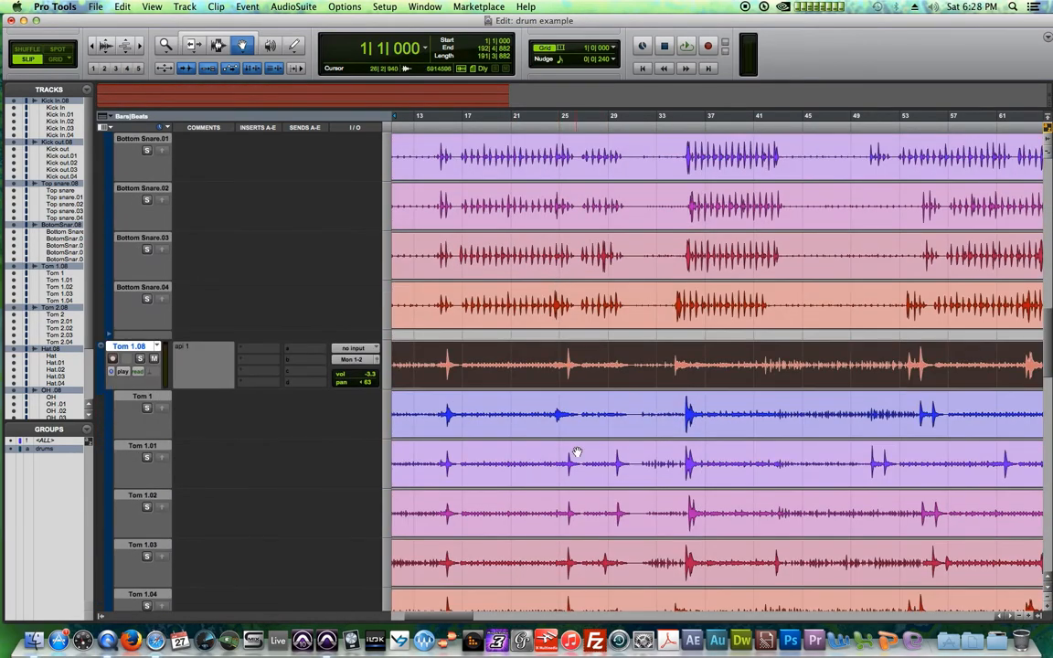
{"action": "scroll", "coordinate": [578, 451], "scroll_direction": "up", "scroll_amount": 10}
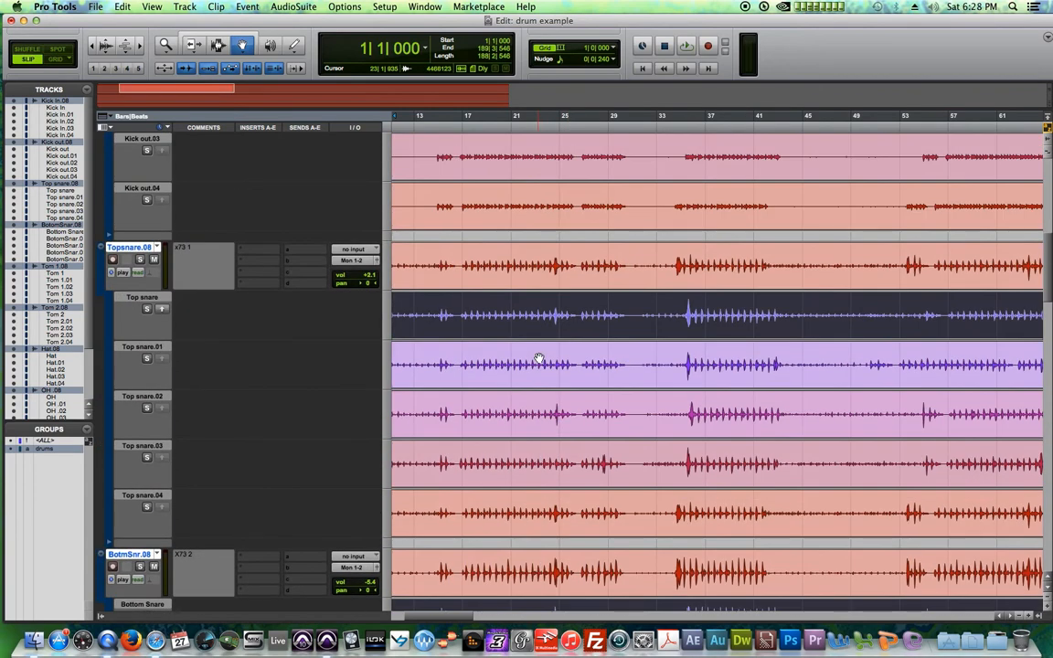
{"action": "scroll", "coordinate": [539, 359], "scroll_direction": "up", "scroll_amount": 10}
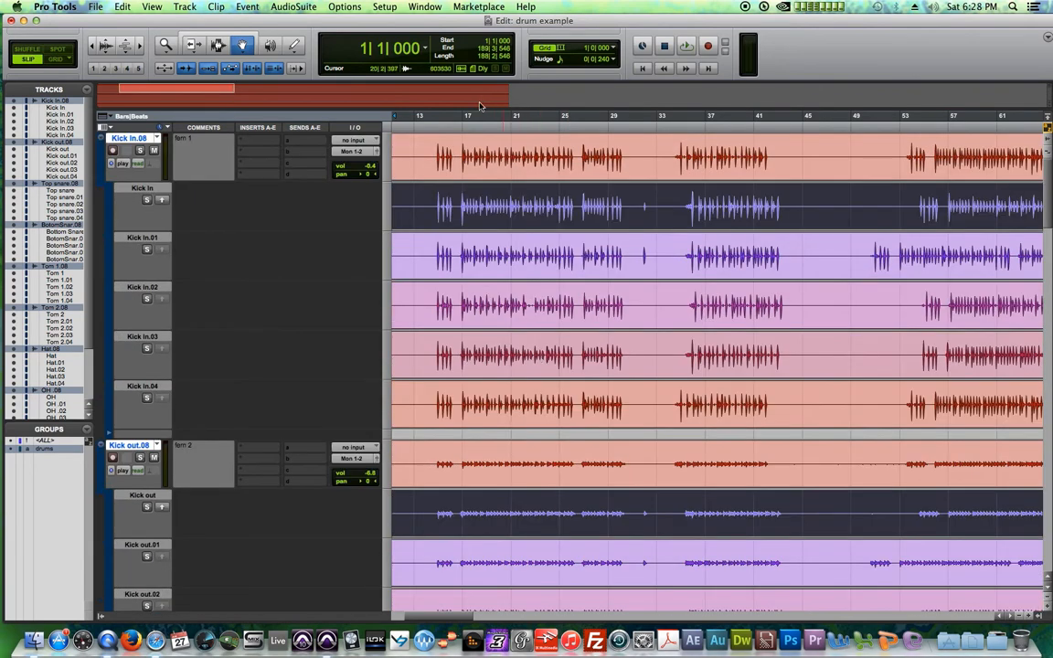
Delete the main playlist clips from all grouped drum tracks and return to the session start.
{"action": "left_click", "coordinate": [462, 154]}
{"action": "key", "text": "Delete"}
{"action": "key", "text": "Return"}
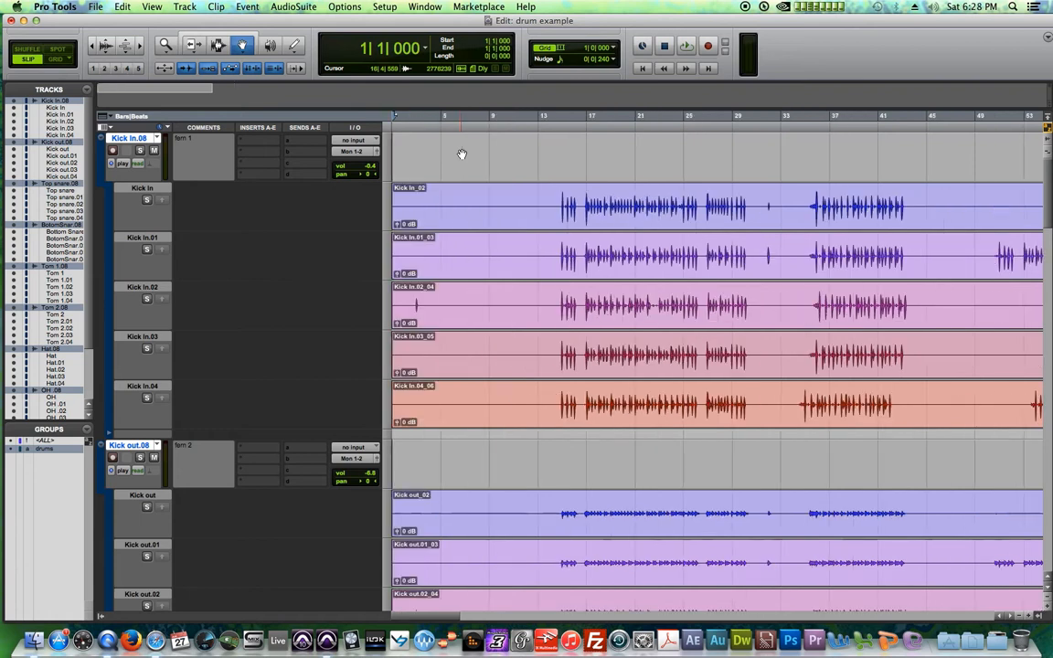
Examine the main playlists and alternate takes of all drum tracks from Kick In.08 down to rooms.08.
{"action": "left_click", "coordinate": [590, 403]}
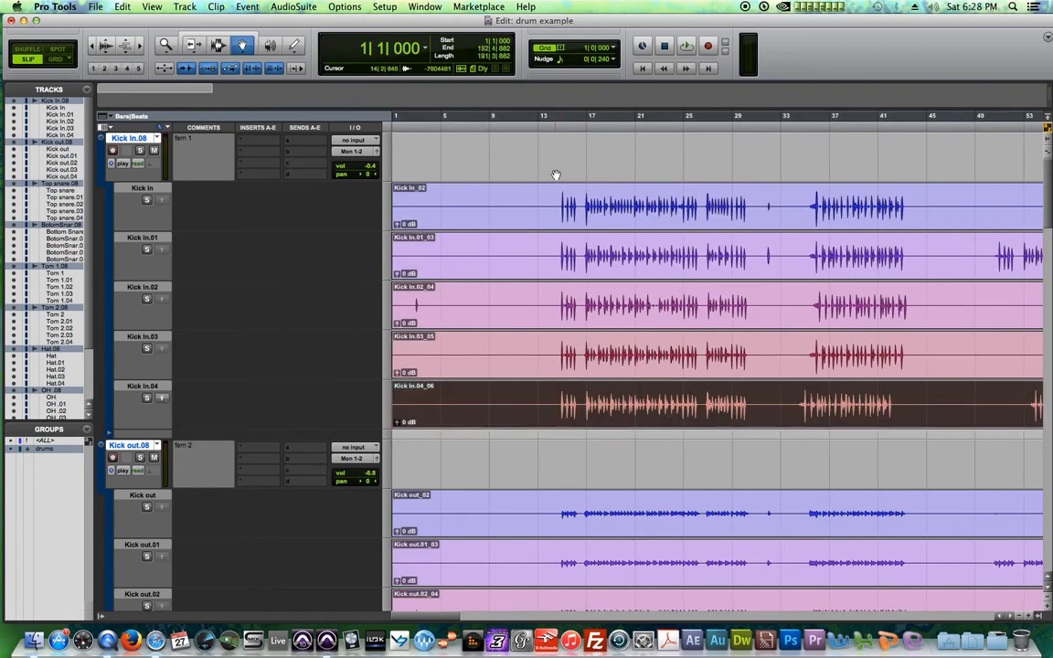
{"action": "left_click", "coordinate": [576, 127]}
{"action": "key", "text": "t"}
{"action": "key", "text": "r"}
{"action": "key", "text": "r"}
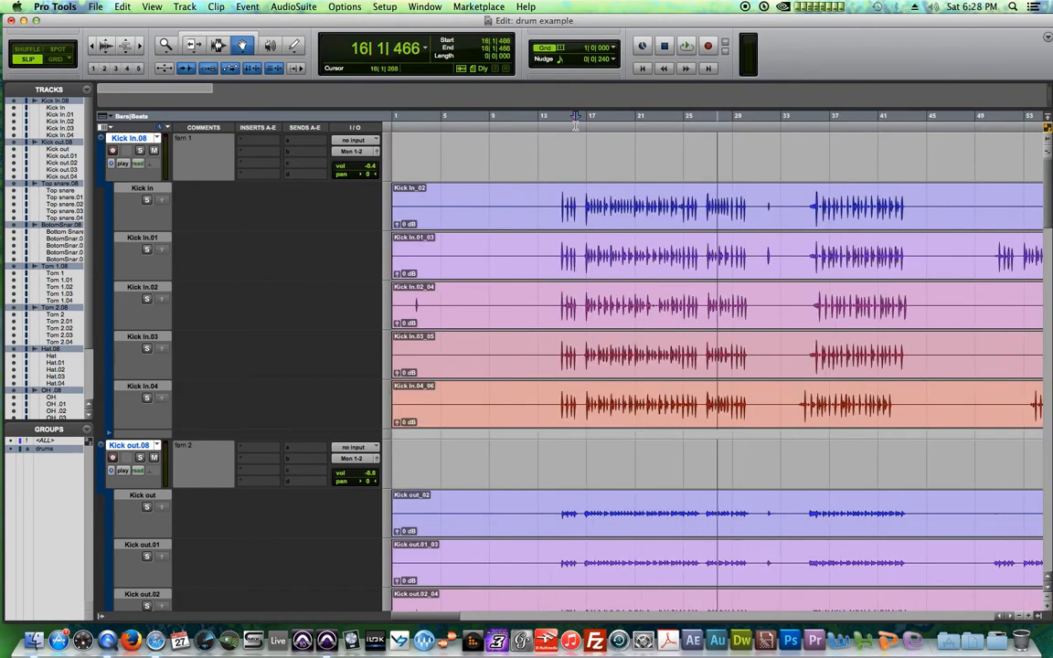
{"action": "key", "text": "t"}
{"action": "scroll", "coordinate": [476, 210], "scroll_direction": "down", "scroll_amount": 15}
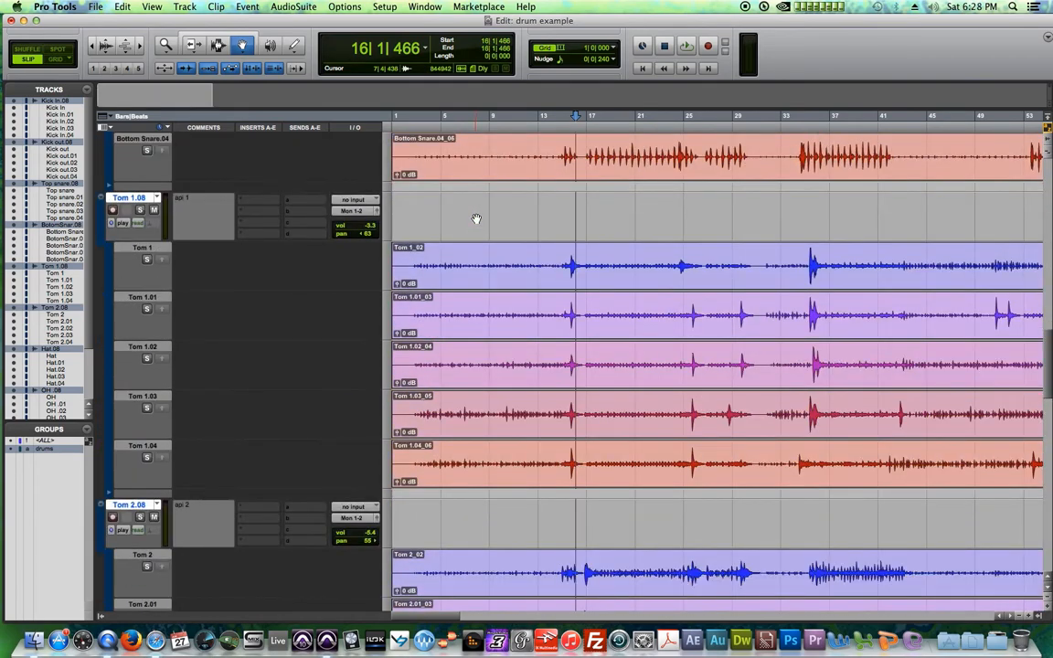
{"action": "scroll", "coordinate": [477, 228], "scroll_direction": "down", "scroll_amount": 15}
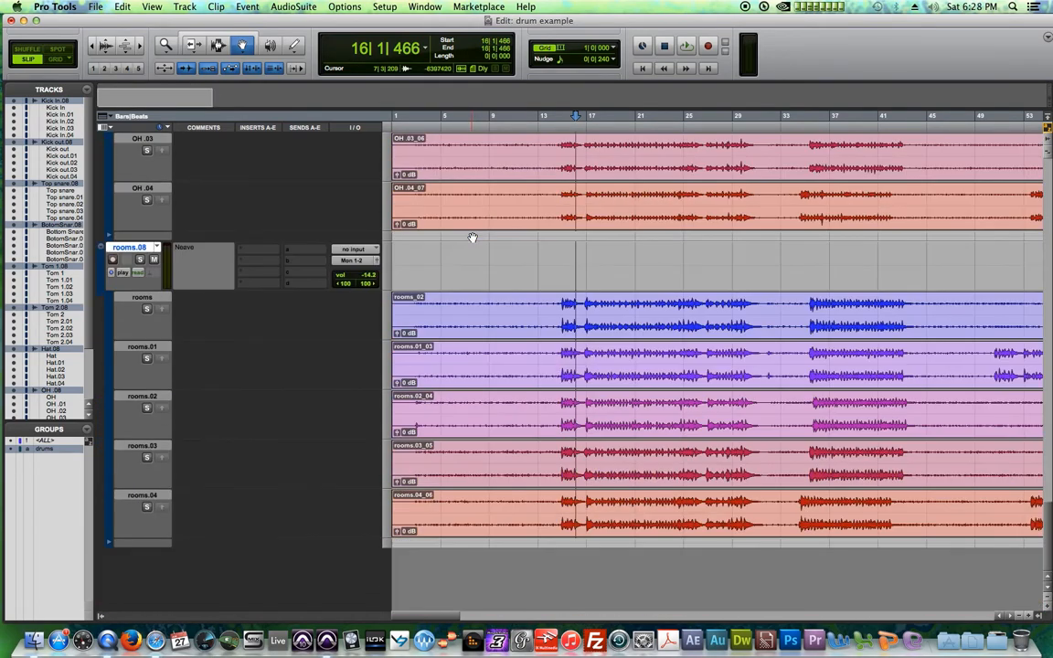
Switch to the Selector tool and increase the height of all grouped drum tracks and their playlists.
{"action": "left_click", "coordinate": [226, 46]}
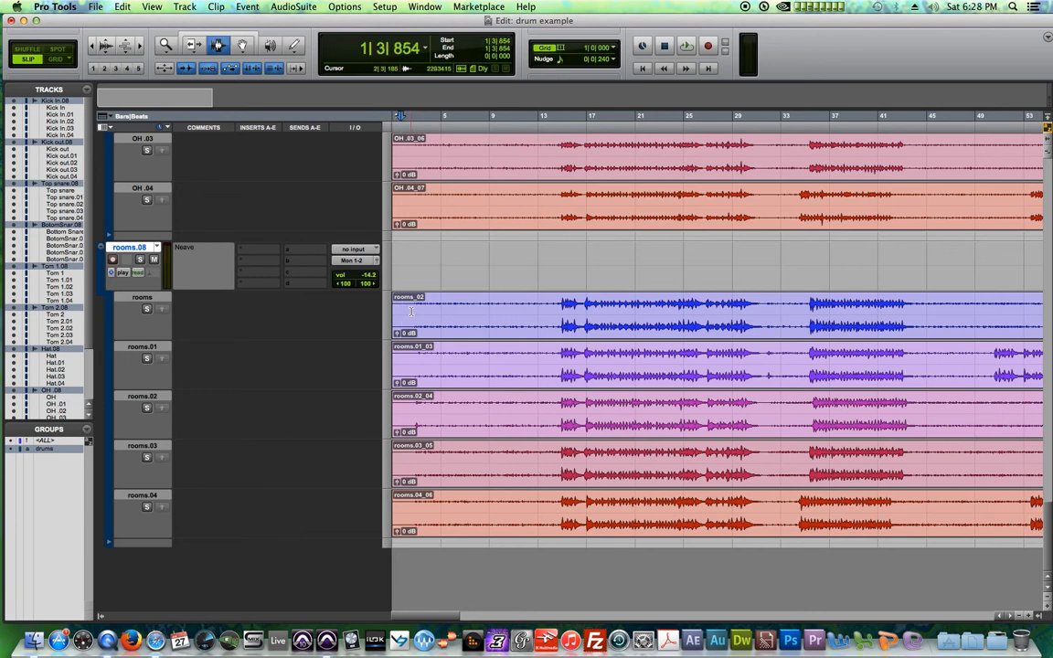
{"action": "left_click", "coordinate": [1048, 608]}
{"action": "left_click", "coordinate": [1048, 608]}
Solo the first rooms take and play it from about bar 2.
{"action": "scroll", "coordinate": [896, 508], "scroll_direction": "down", "scroll_amount": 5}
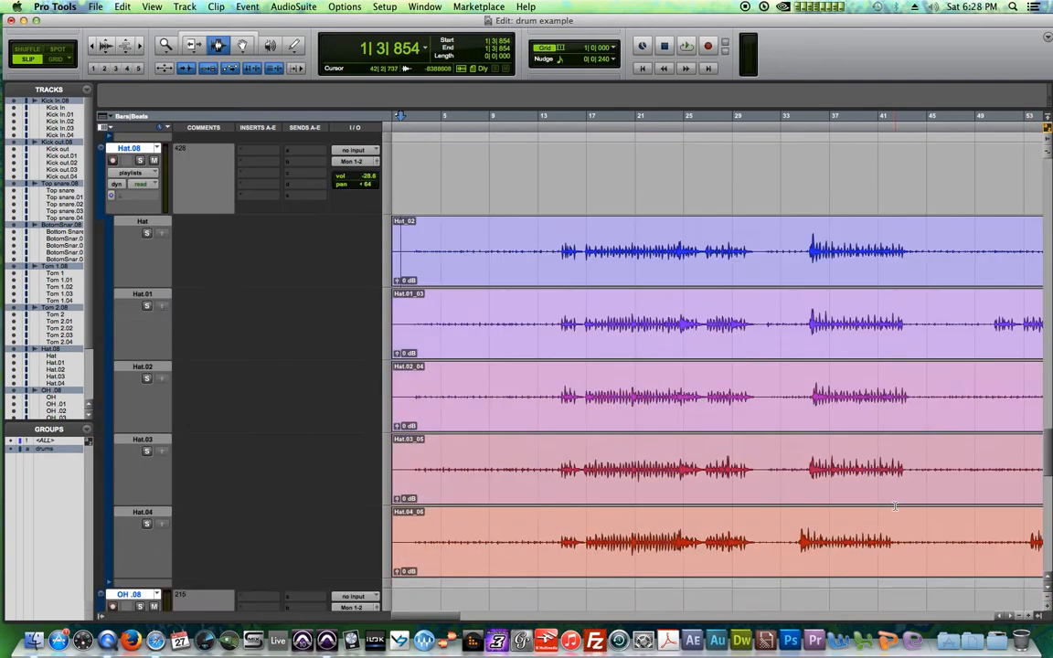
{"action": "scroll", "coordinate": [895, 506], "scroll_direction": "down", "scroll_amount": 5}
{"action": "scroll", "coordinate": [789, 447], "scroll_direction": "down", "scroll_amount": 4}
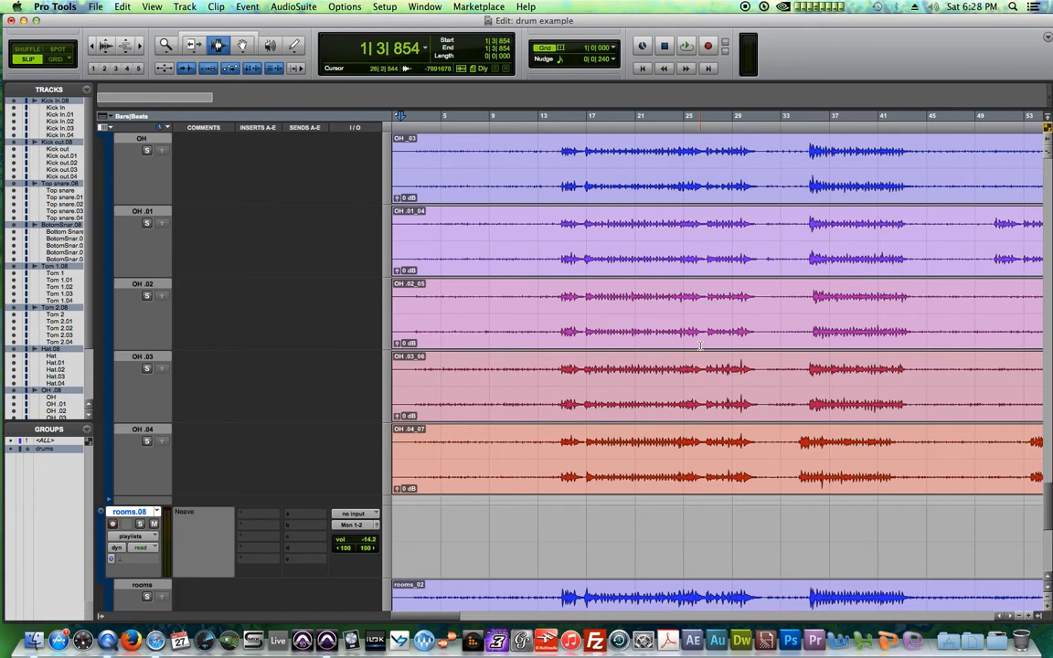
{"action": "scroll", "coordinate": [757, 356], "scroll_direction": "down", "scroll_amount": 7}
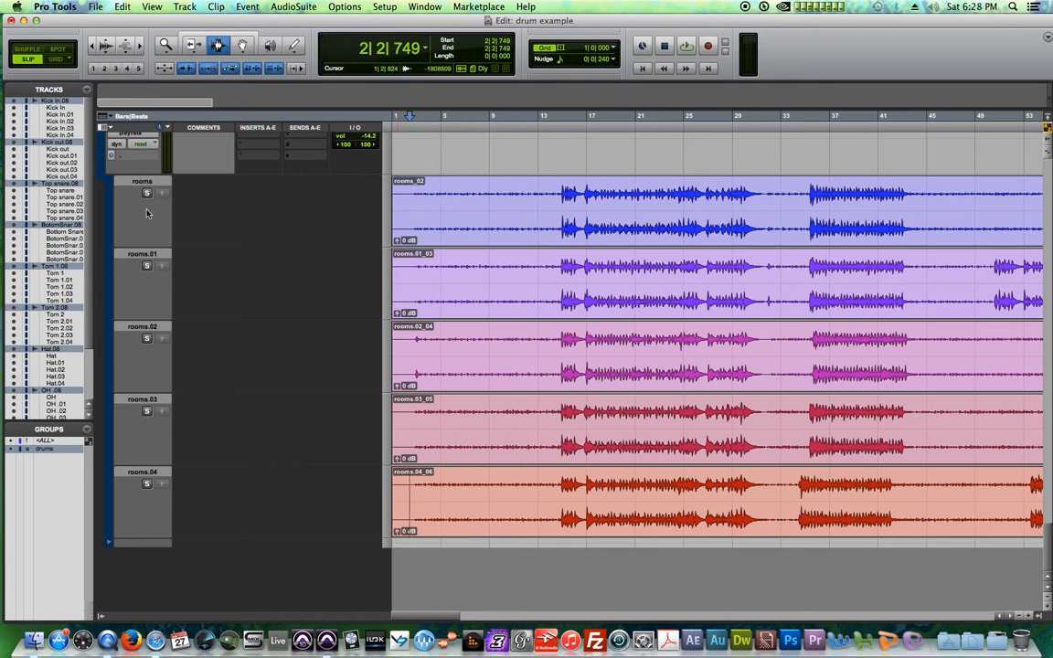
{"action": "key", "text": "space"}
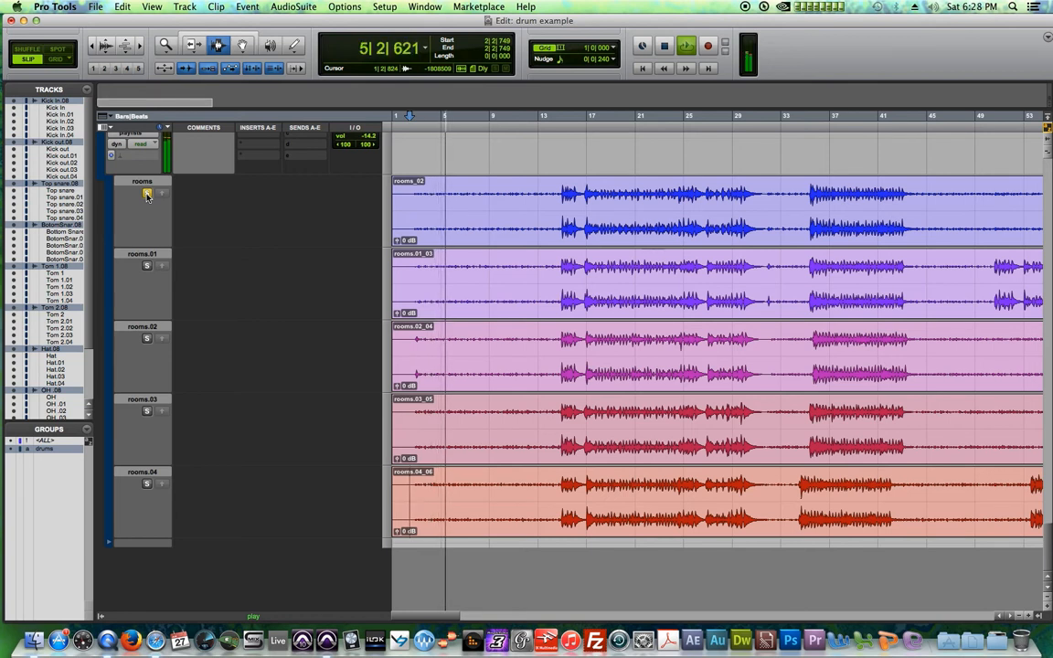
{"action": "key", "text": "space"}
Create a click track for the session.
{"action": "left_click", "coordinate": [183, 8]}
{"action": "mouse_move", "coordinate": [216, 8]}
{"action": "mouse_move", "coordinate": [182, 7]}
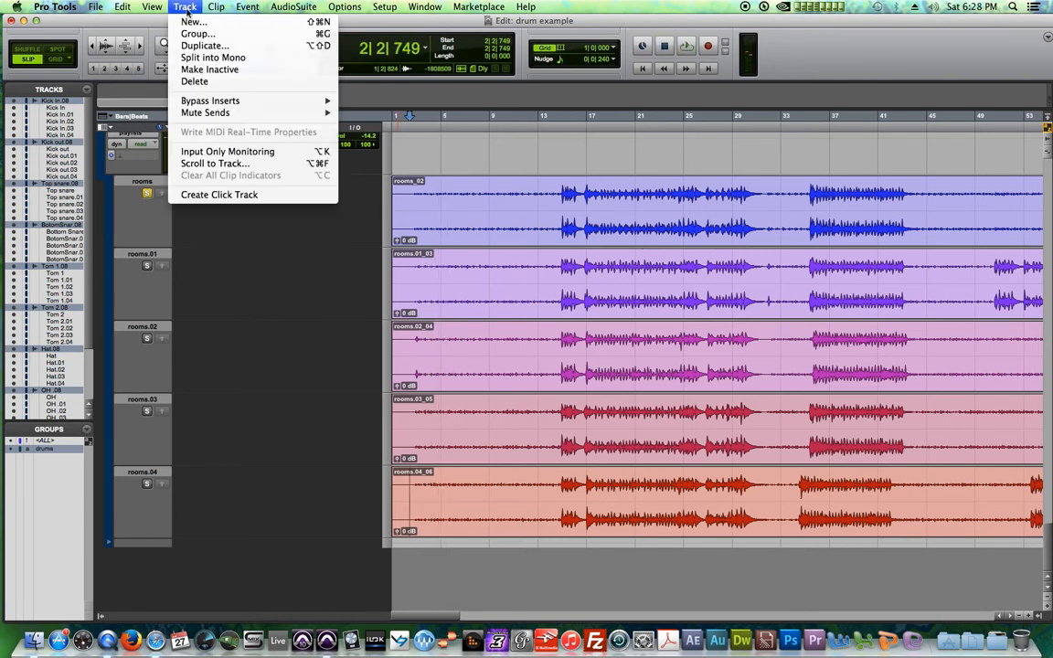
{"action": "left_click", "coordinate": [215, 197]}
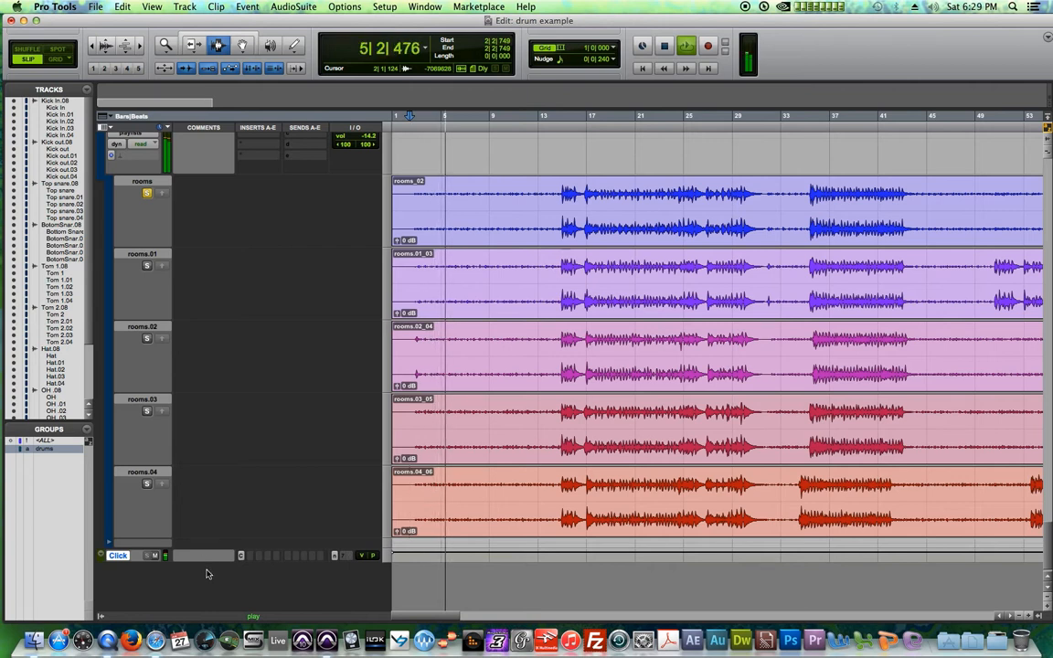
Enlarge the Click track, stop playback and route the track's output to Mon 1-2.
{"action": "left_click_drag", "start_coordinate": [207, 563], "coordinate": [208, 577]}
{"action": "key", "text": "space"}
{"action": "left_click", "coordinate": [365, 556]}
{"action": "mouse_move", "coordinate": [400, 568]}
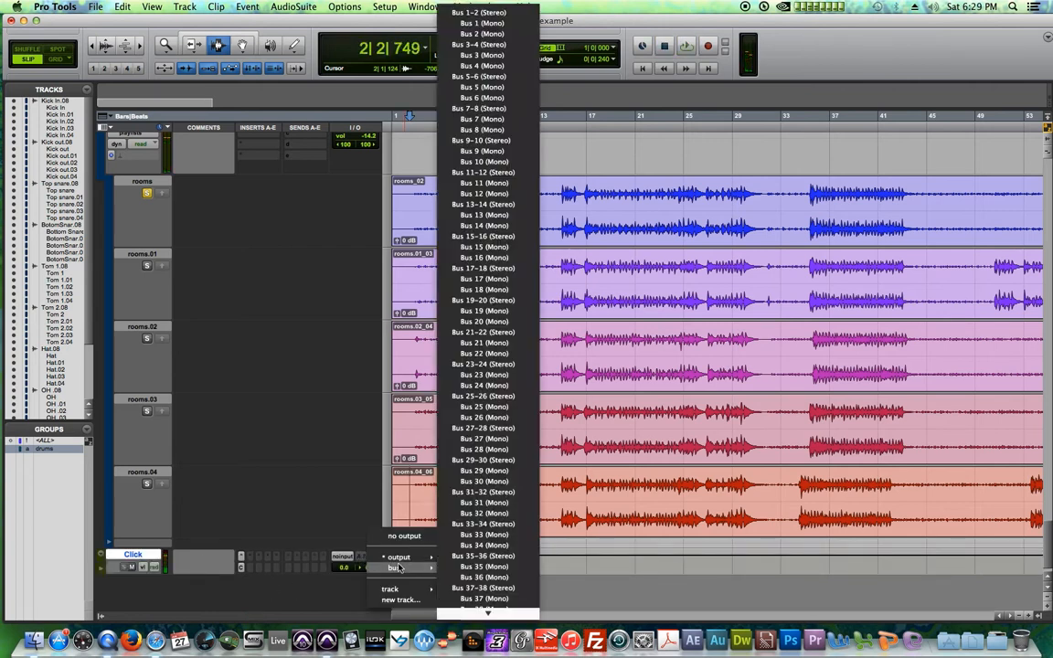
{"action": "left_click", "coordinate": [448, 518]}
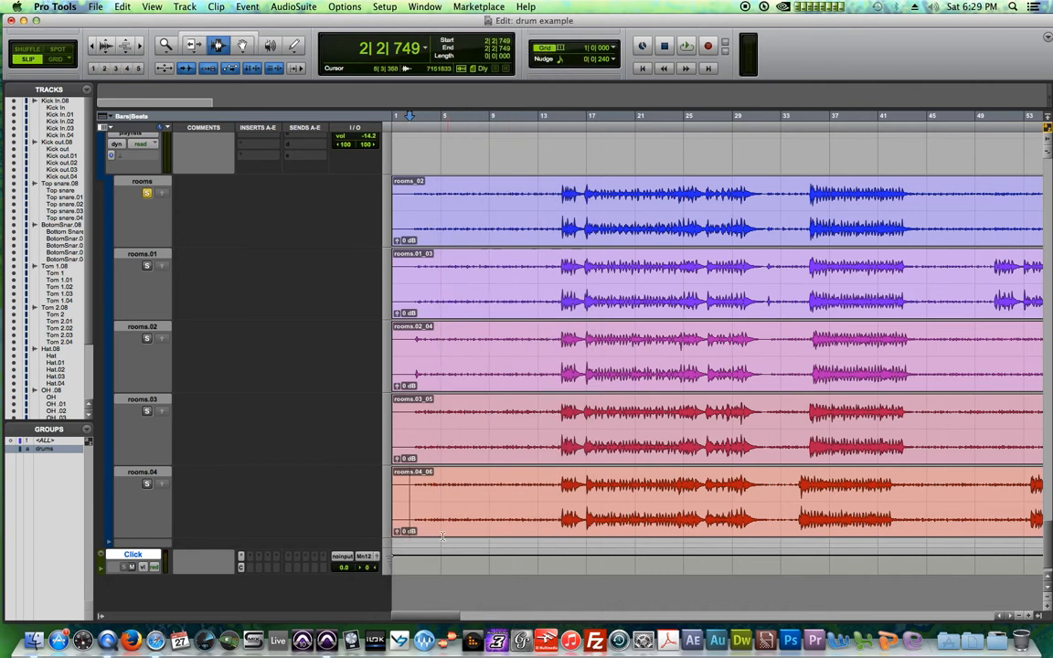
Play the first rooms take with the click and set the Click track's volume to -17.1 dB.
{"action": "key", "text": "space"}
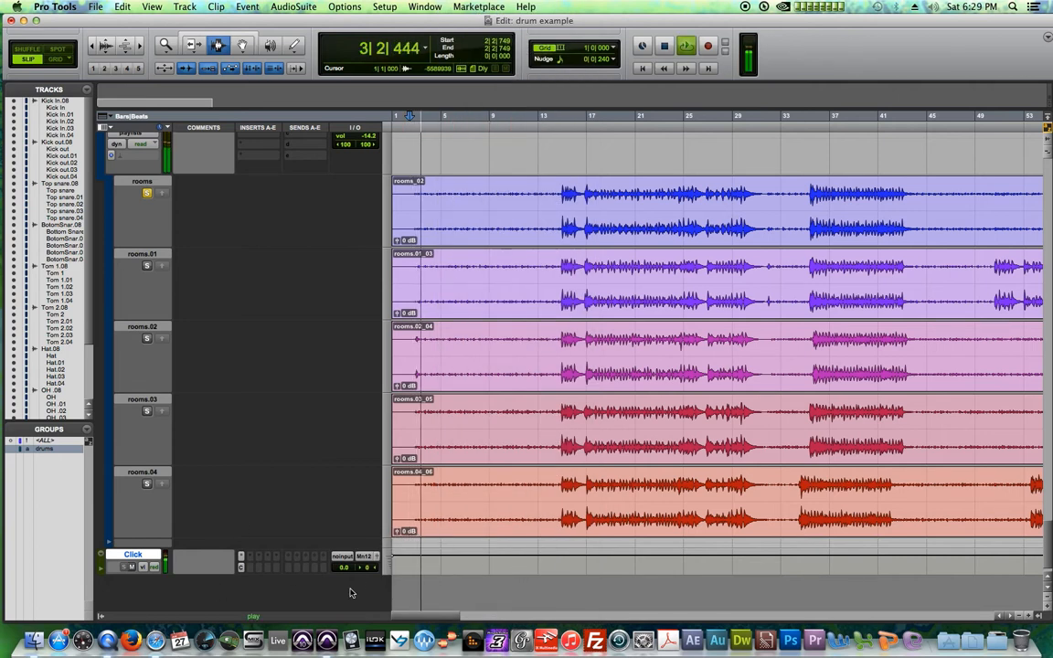
{"action": "left_click_drag", "start_coordinate": [344, 568], "coordinate": [344, 586]}
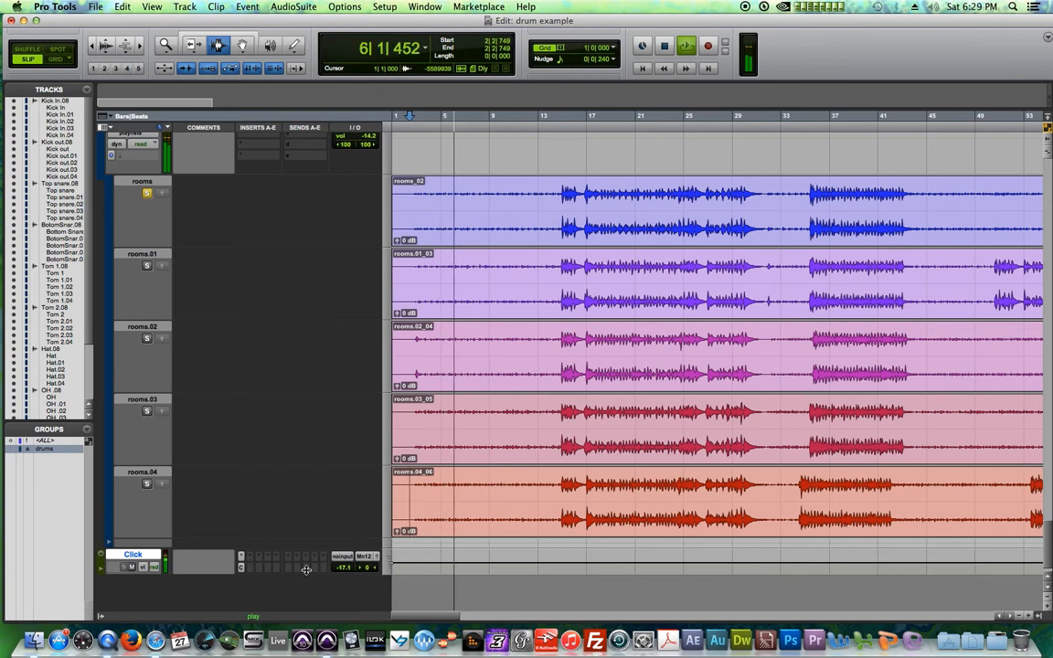
{"action": "key", "text": "t"}
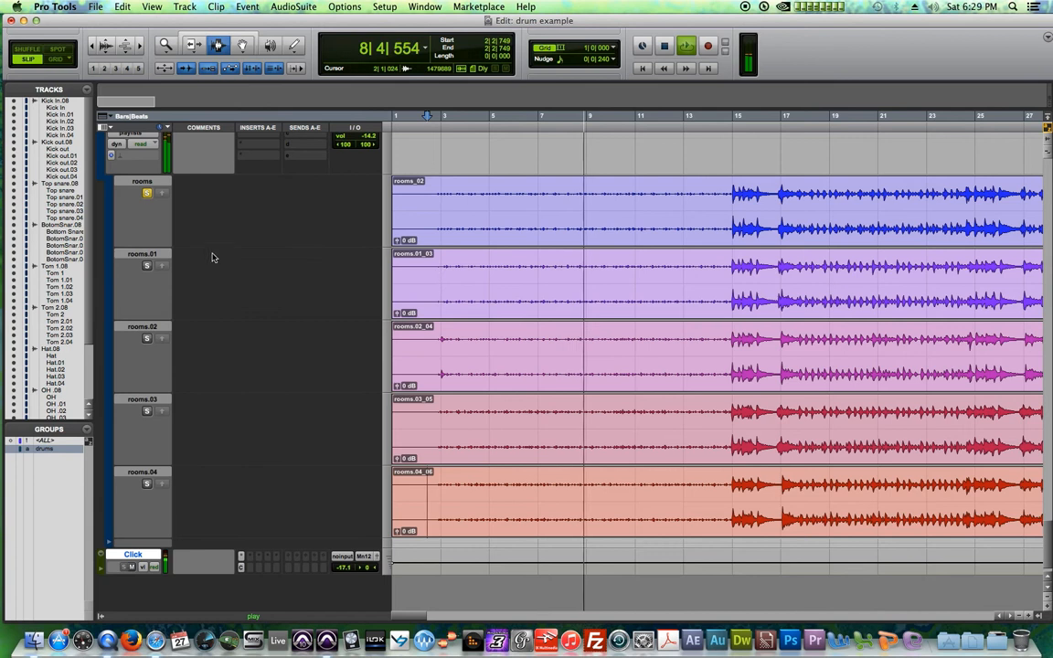
Solo and audition the rooms.01, rooms.02 and rooms.03 takes in turn against the click, starting from about bar 2.
{"action": "left_click", "coordinate": [147, 266]}
{"action": "key", "text": "space"}
{"action": "key", "text": "space"}
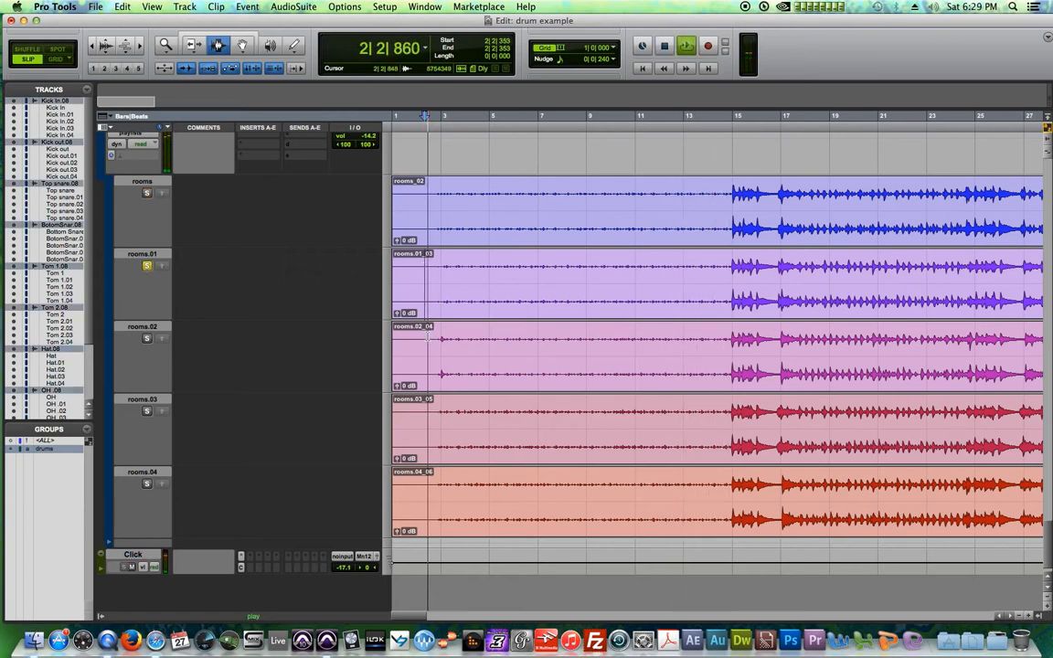
{"action": "left_click", "coordinate": [147, 266]}
{"action": "key", "text": "space"}
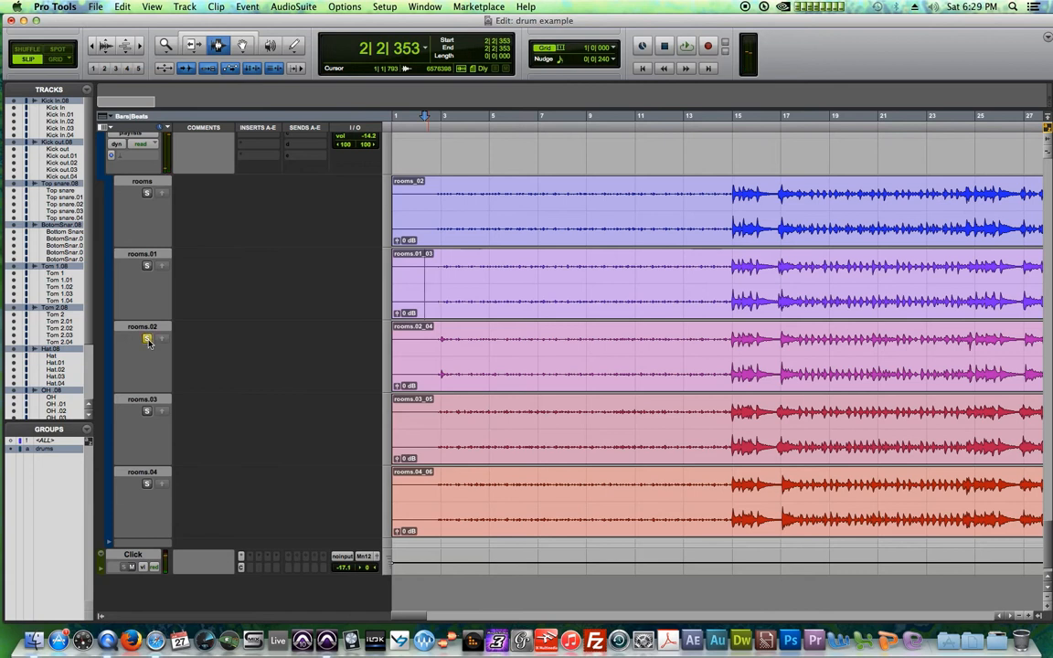
{"action": "key", "text": "space"}
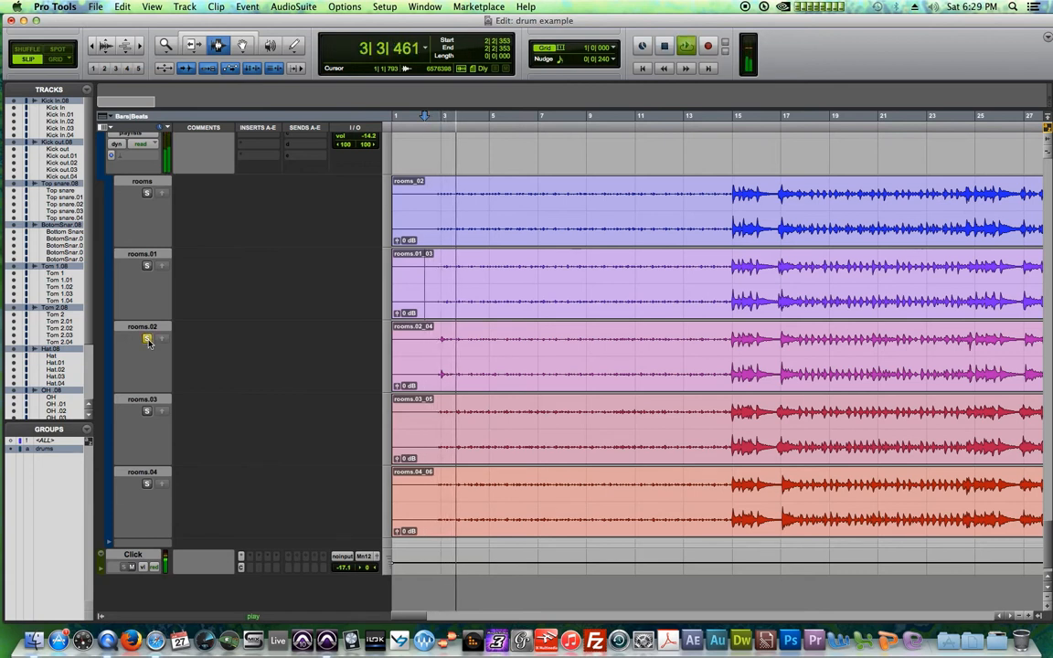
{"action": "left_click", "coordinate": [146, 339]}
{"action": "key", "text": "space"}
{"action": "key", "text": "space"}
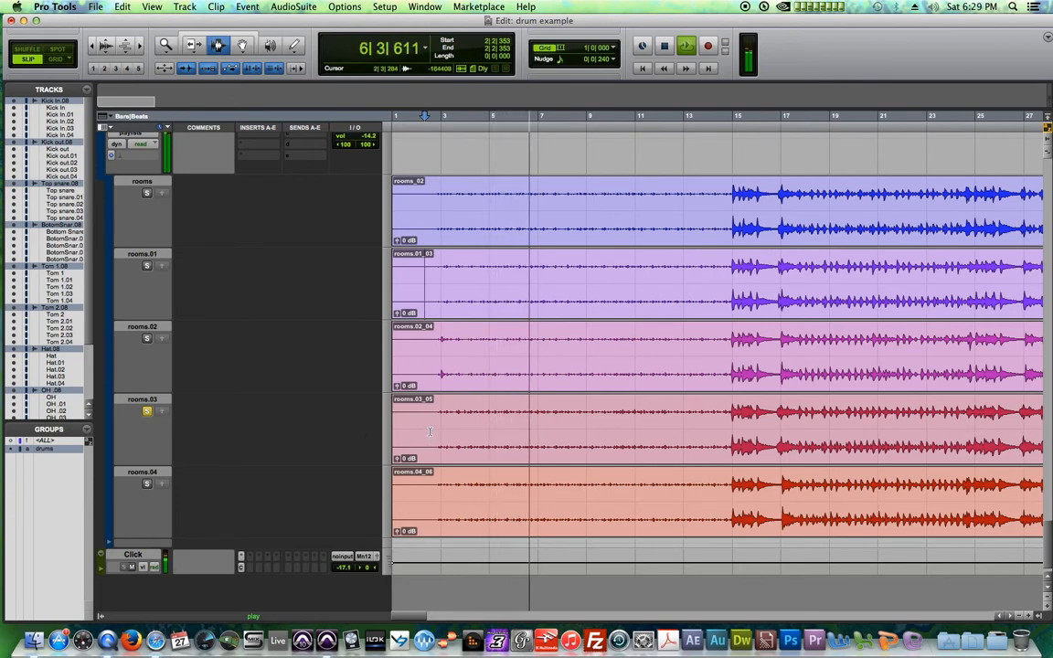
{"action": "key", "text": "space"}
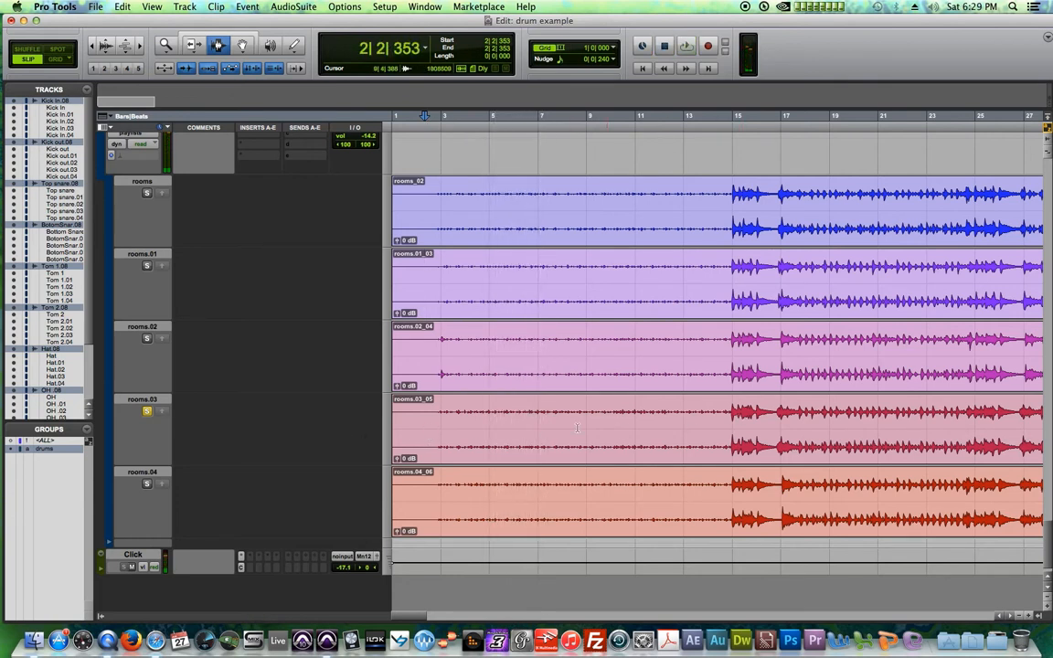
Copy the rooms.03 take from bar 1 to about 16|4 onto the main playlists of the grouped drum tracks.
{"action": "left_click_drag", "start_coordinate": [772, 423], "coordinate": [337, 418]}
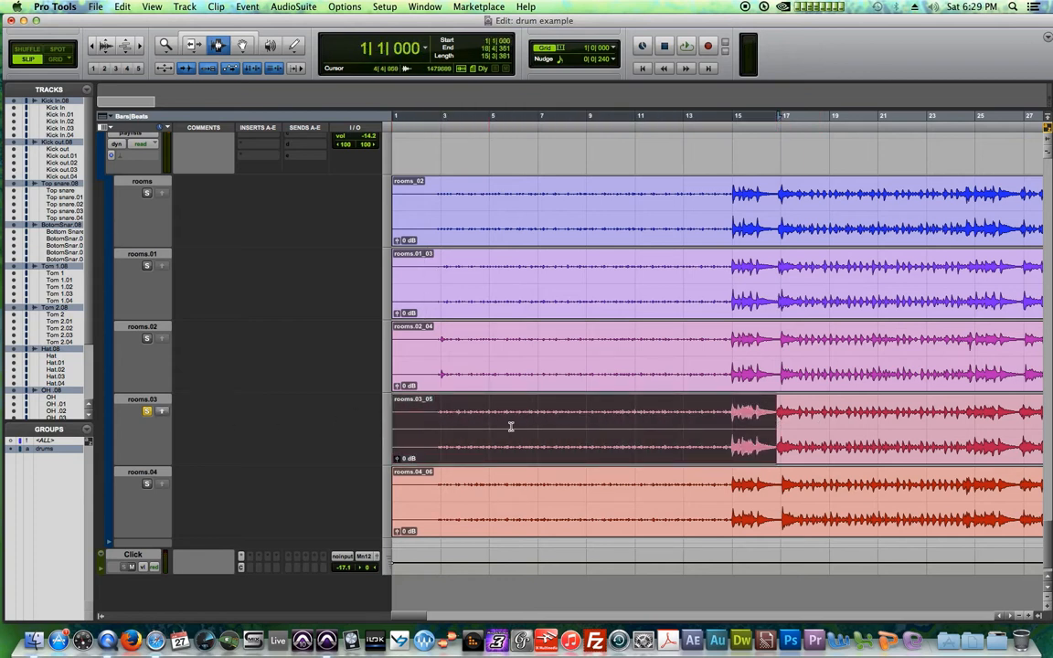
{"action": "left_click", "coordinate": [162, 412]}
{"action": "scroll", "coordinate": [651, 212], "scroll_direction": "up", "scroll_amount": 3}
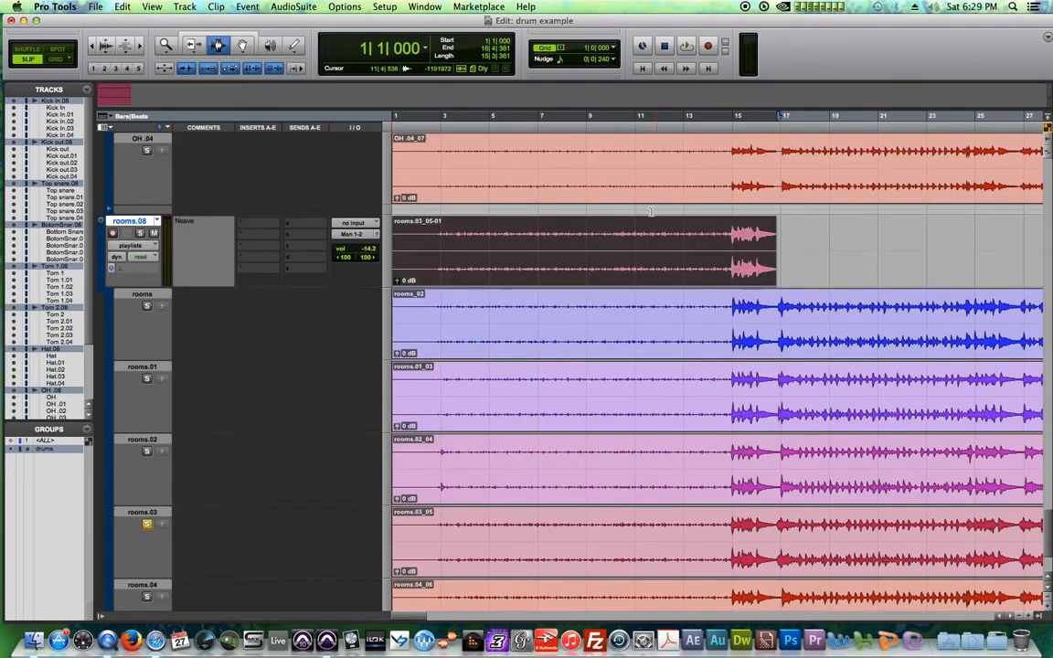
{"action": "left_click", "coordinate": [563, 247]}
Check the main playlists of all the drum tracks, from the rooms up to Kick In, for the copied section.
{"action": "scroll", "coordinate": [554, 317], "scroll_direction": "up", "scroll_amount": 10}
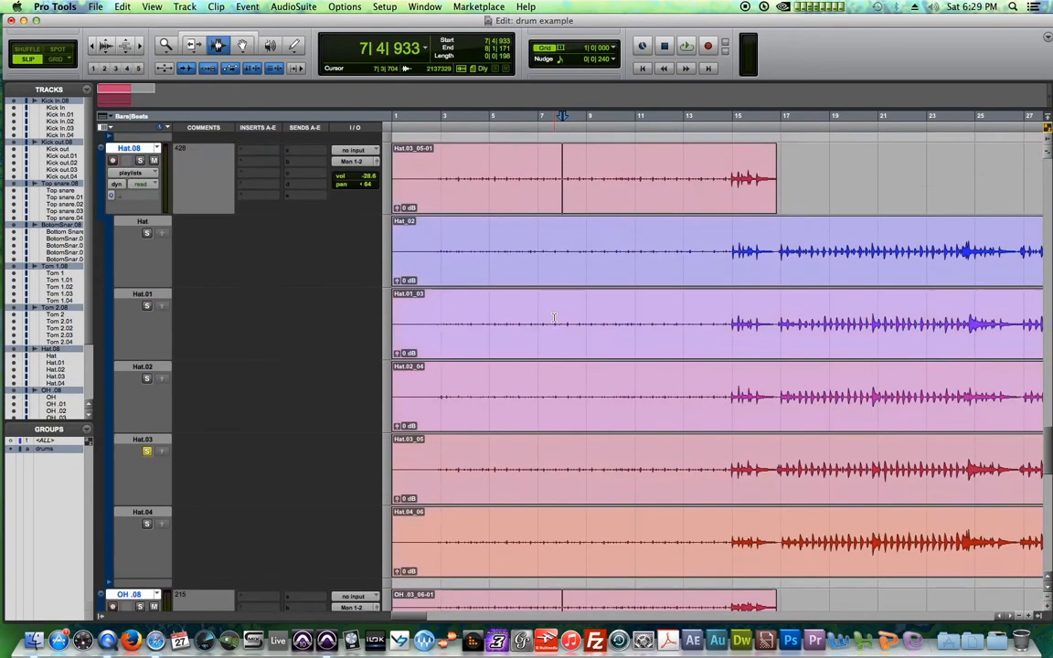
{"action": "scroll", "coordinate": [555, 317], "scroll_direction": "down", "scroll_amount": 5}
{"action": "scroll", "coordinate": [554, 317], "scroll_direction": "up", "scroll_amount": 2}
{"action": "scroll", "coordinate": [595, 278], "scroll_direction": "up", "scroll_amount": 4}
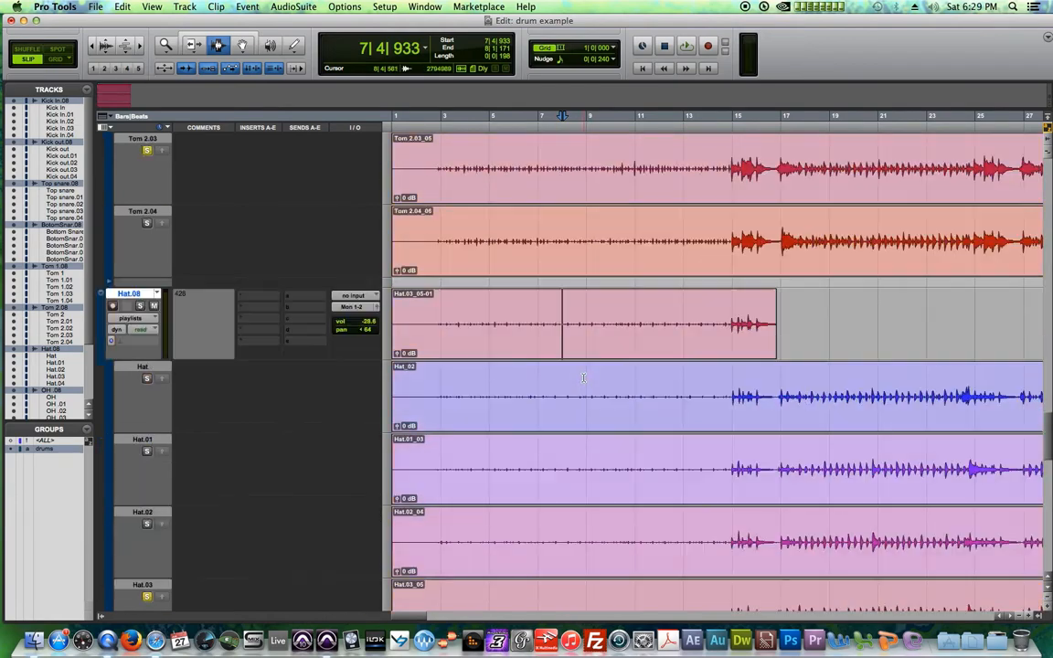
{"action": "scroll", "coordinate": [537, 313], "scroll_direction": "up", "scroll_amount": 15}
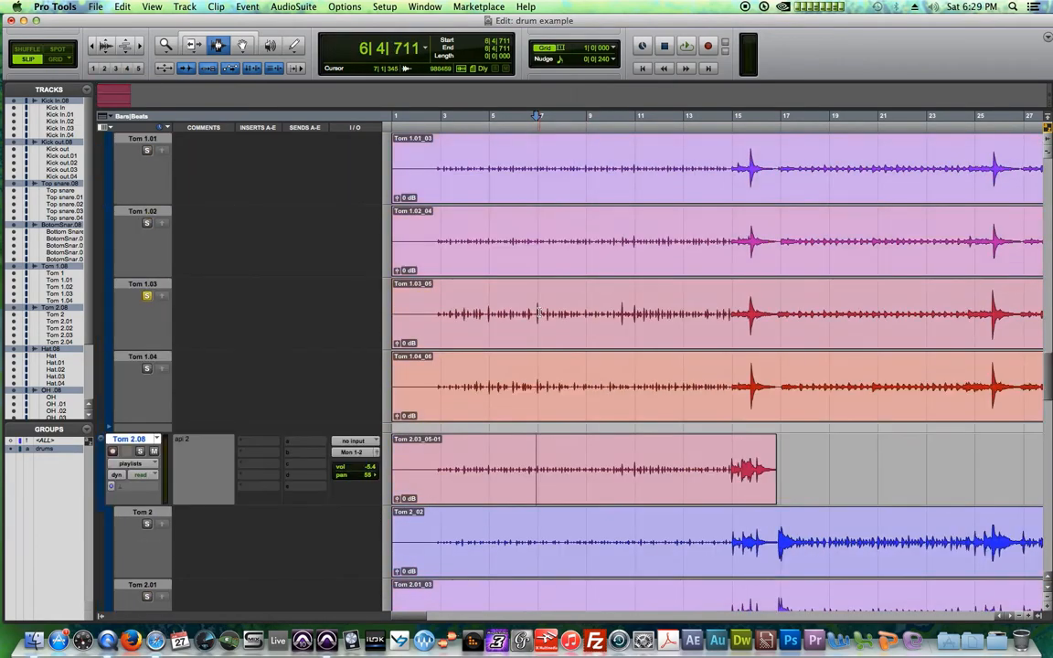
{"action": "scroll", "coordinate": [541, 314], "scroll_direction": "up", "scroll_amount": 12}
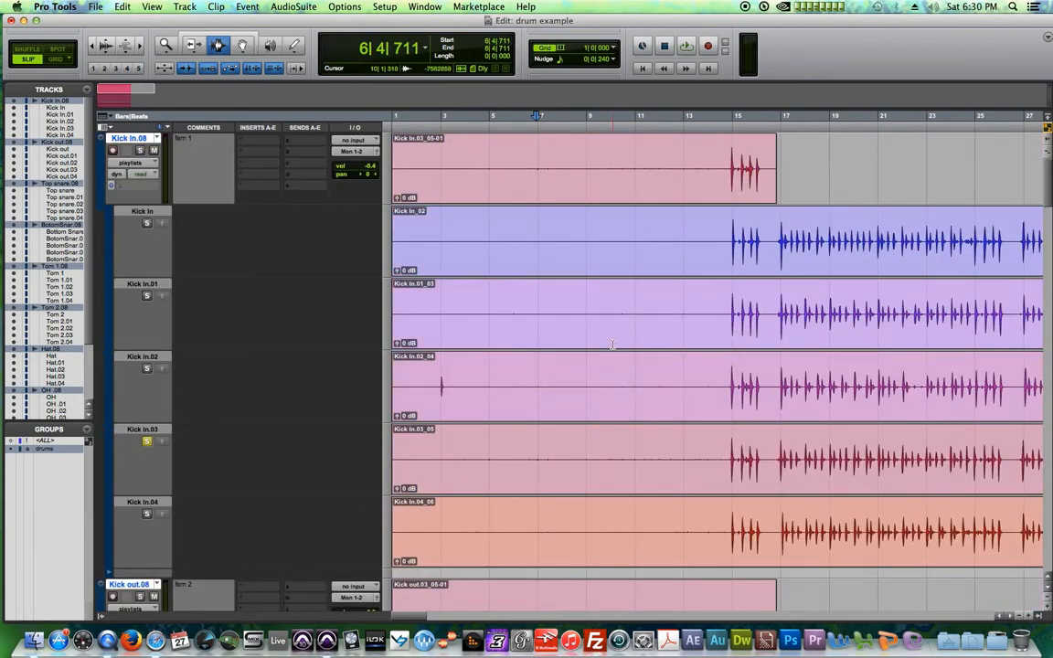
{"action": "scroll", "coordinate": [613, 345], "scroll_direction": "down", "scroll_amount": 20}
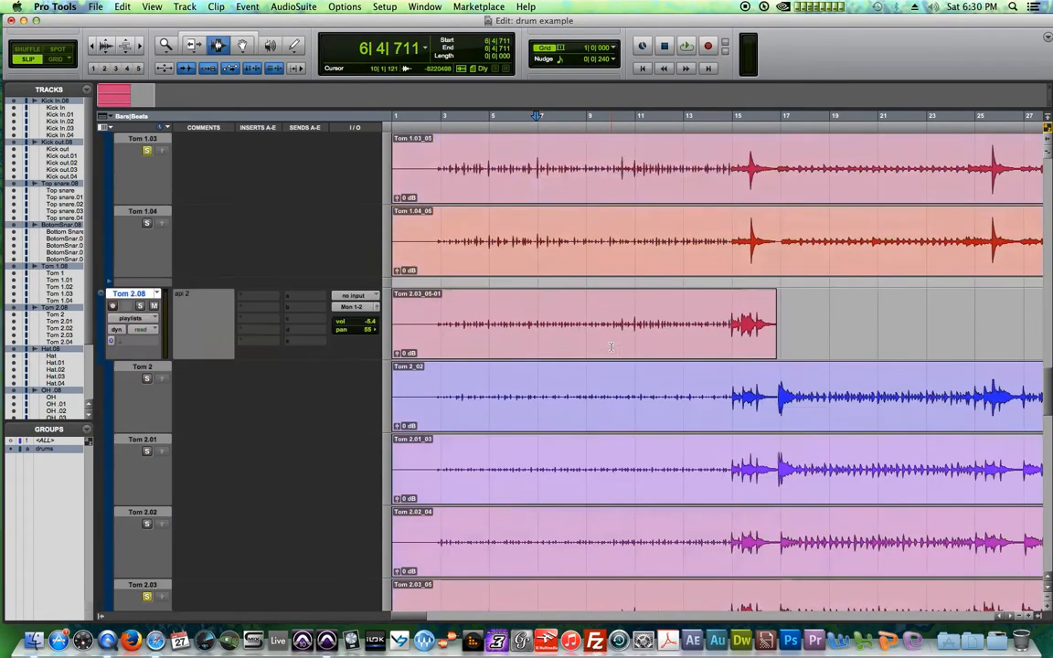
{"action": "scroll", "coordinate": [612, 346], "scroll_direction": "down", "scroll_amount": 2}
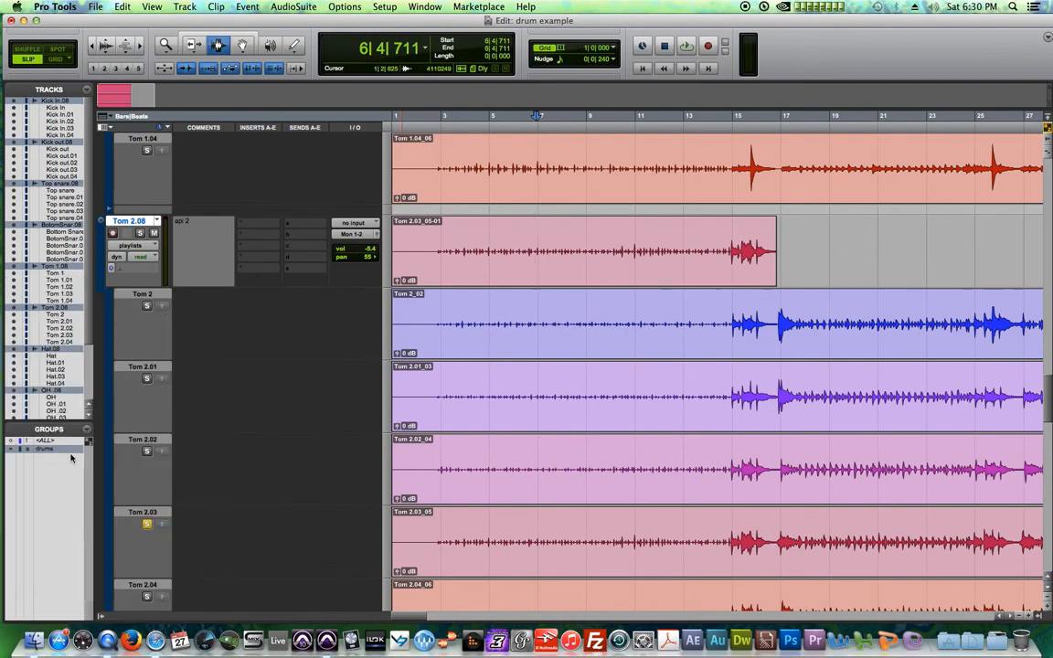
{"action": "scroll", "coordinate": [707, 423], "scroll_direction": "down", "scroll_amount": 14}
{"action": "scroll", "coordinate": [707, 424], "scroll_direction": "down", "scroll_amount": 18}
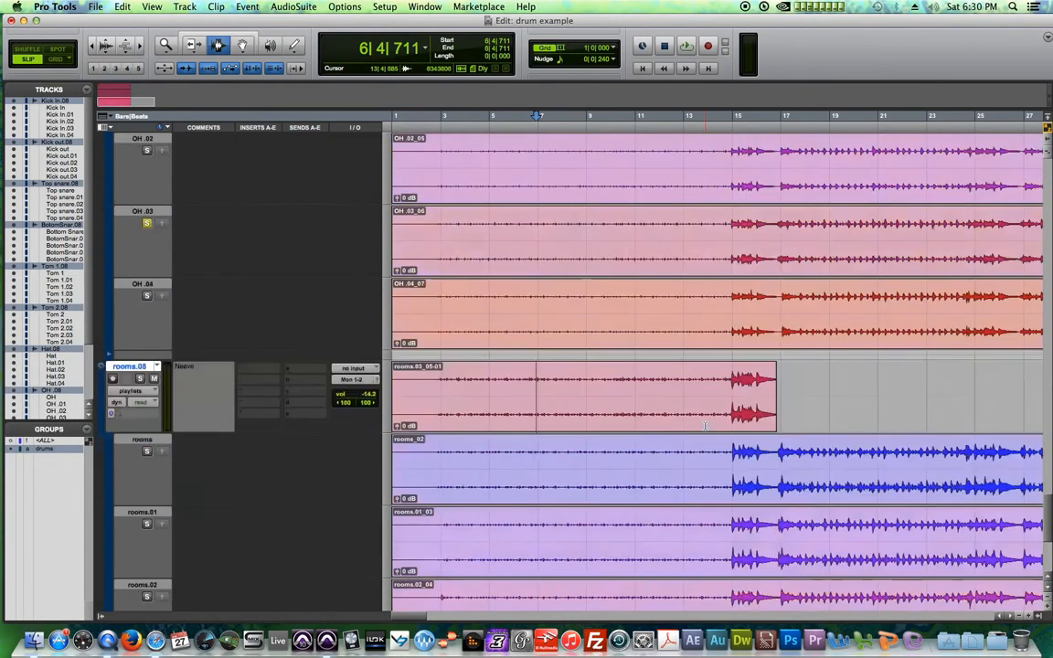
{"action": "scroll", "coordinate": [835, 341], "scroll_direction": "up", "scroll_amount": 2}
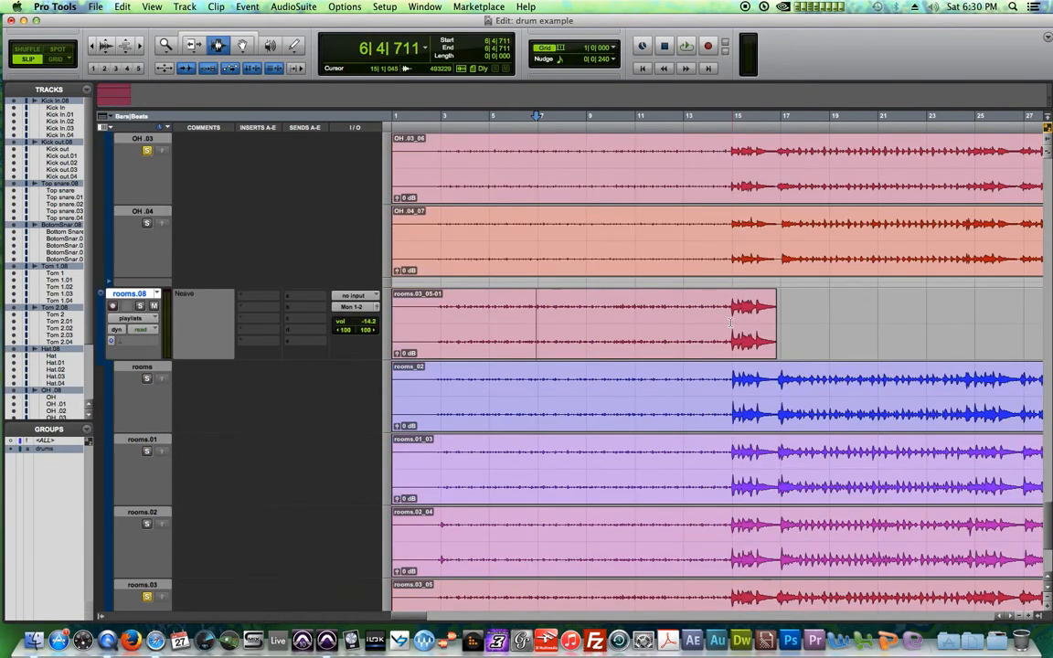
Audition the rooms.03 and rooms.04 takes in turn against the click, starting from about 14|4.
{"action": "key", "text": "t"}
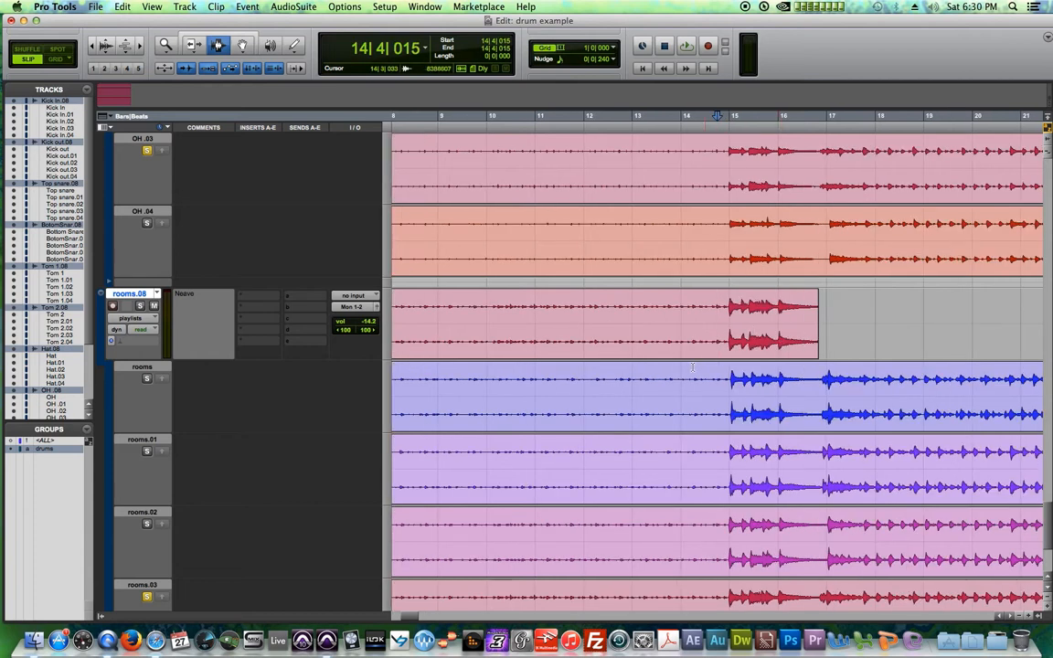
{"action": "key", "text": "space"}
{"action": "scroll", "coordinate": [692, 368], "scroll_direction": "down", "scroll_amount": 4}
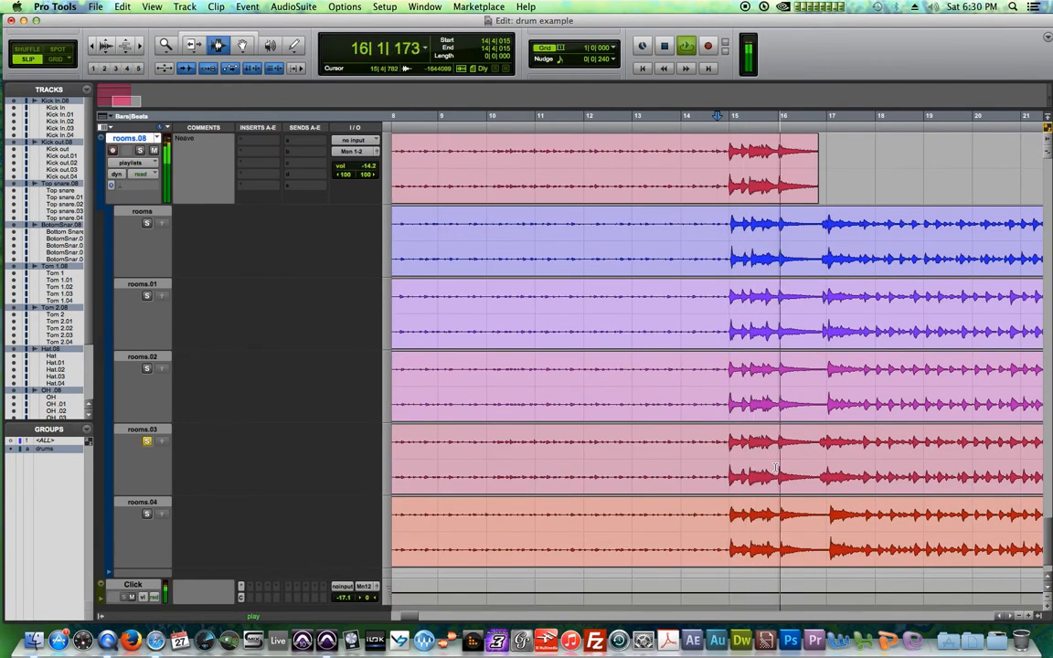
{"action": "key", "text": "space"}
{"action": "left_click", "coordinate": [720, 463]}
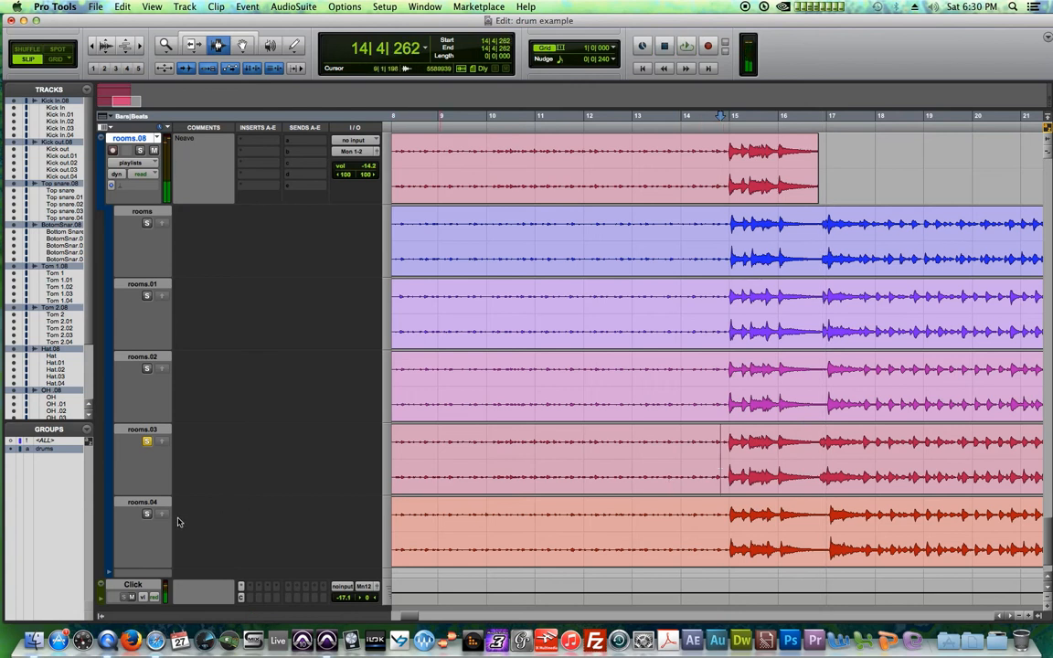
{"action": "key", "text": "space"}
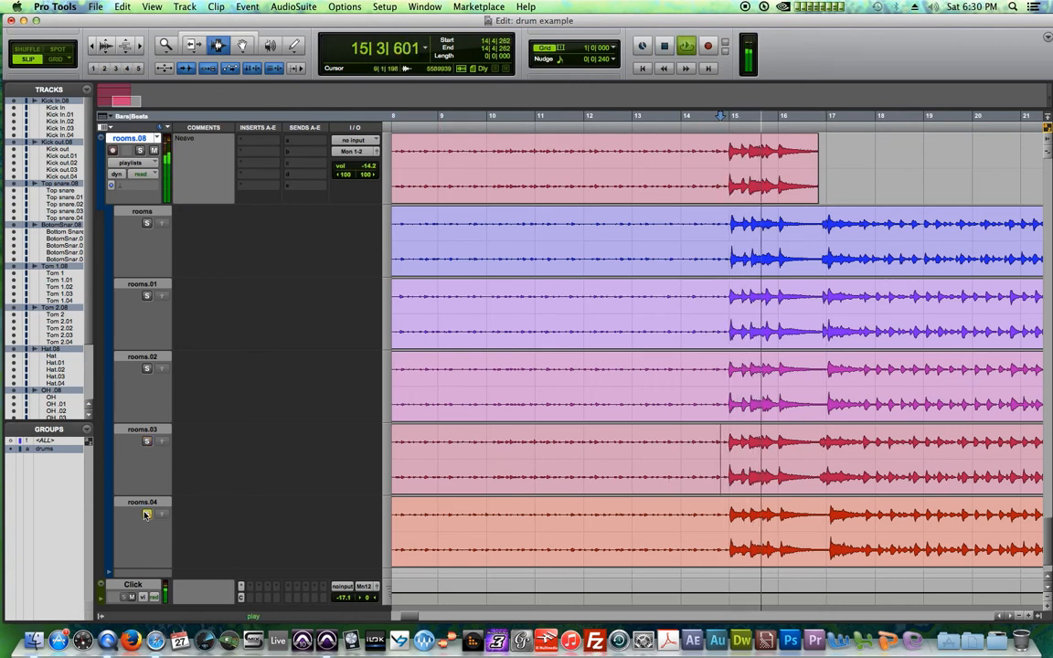
{"action": "key", "text": "space"}
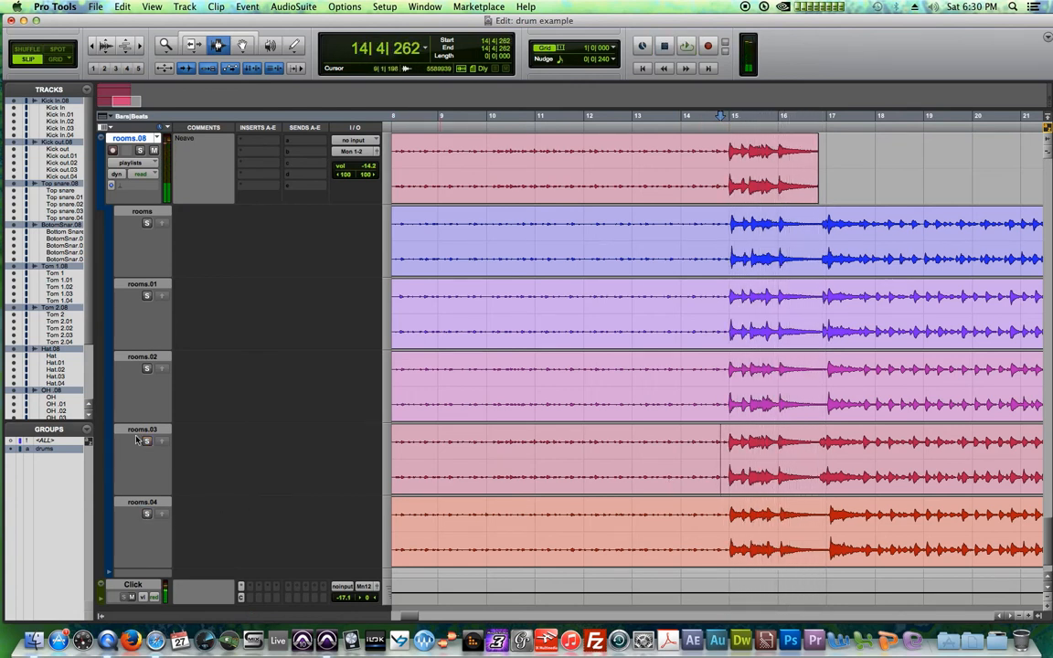
Solo and audition the rooms.02, rooms.01 and rooms takes in turn, starting from about 14|4.
{"action": "left_click", "coordinate": [146, 368]}
{"action": "key", "text": "space"}
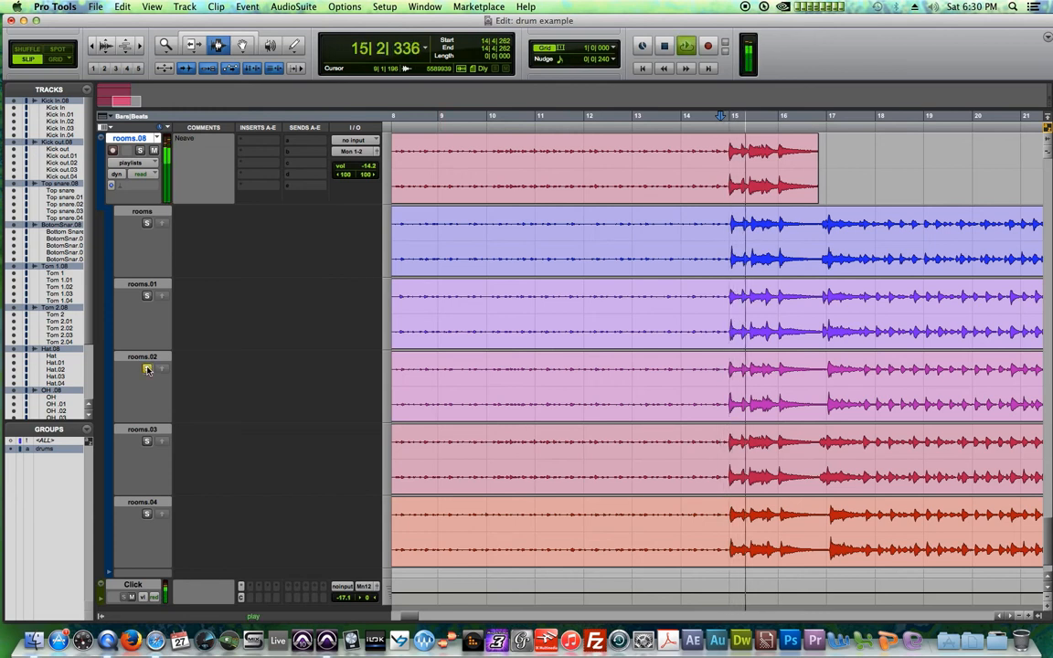
{"action": "key", "text": "space"}
{"action": "key", "text": "t"}
{"action": "key", "text": "t"}
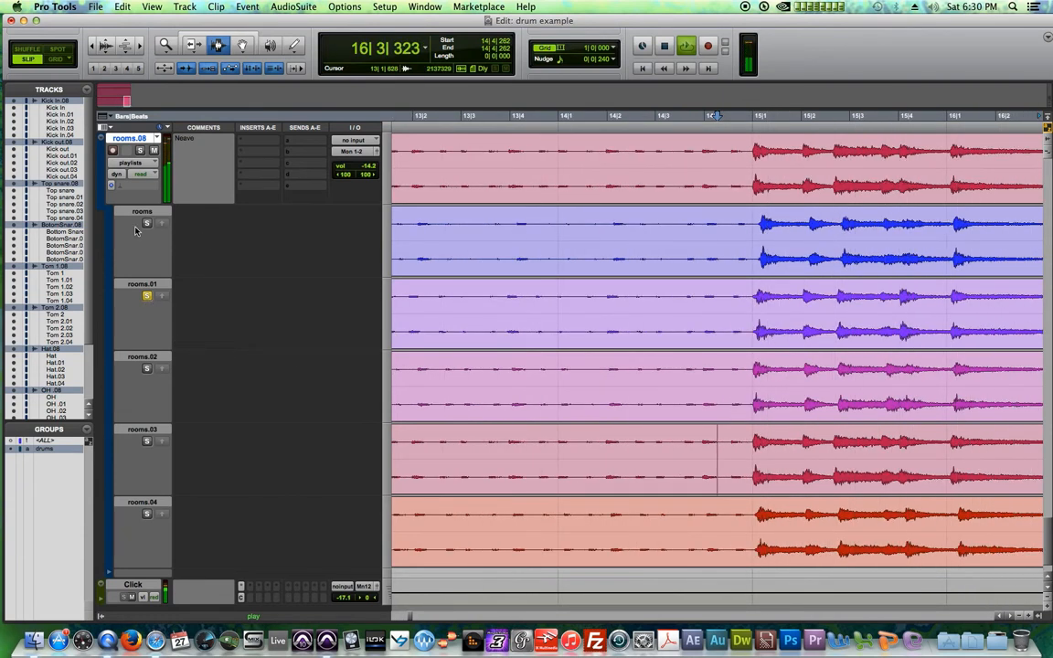
{"action": "key", "text": "space"}
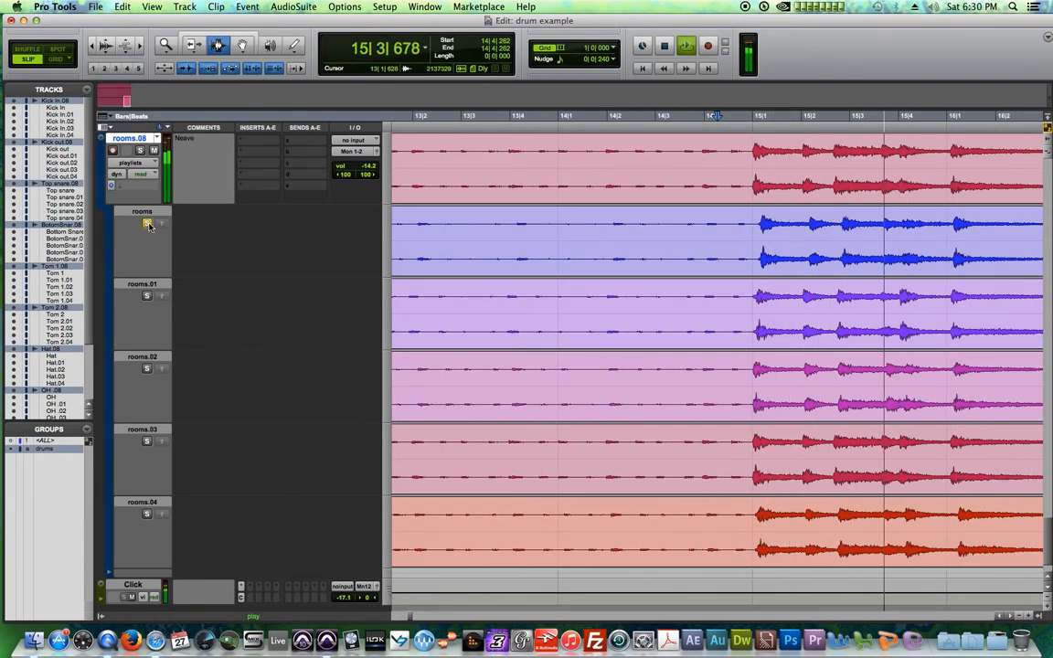
{"action": "key", "text": "space"}
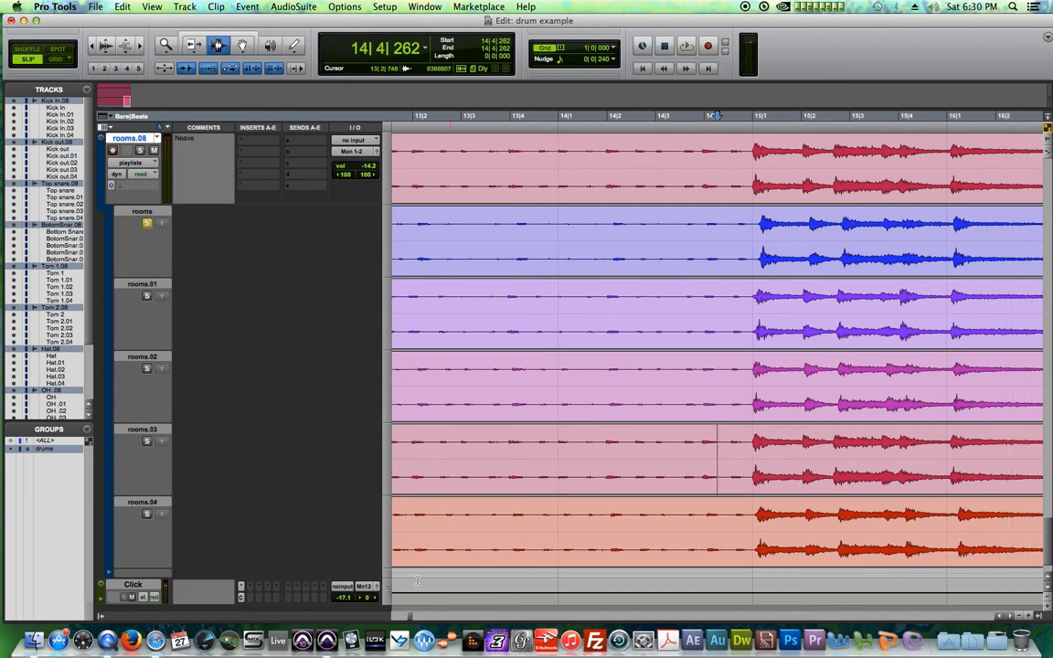
Set the grid value to 1/8 note.
{"action": "left_click_drag", "start_coordinate": [410, 617], "coordinate": [413, 617]}
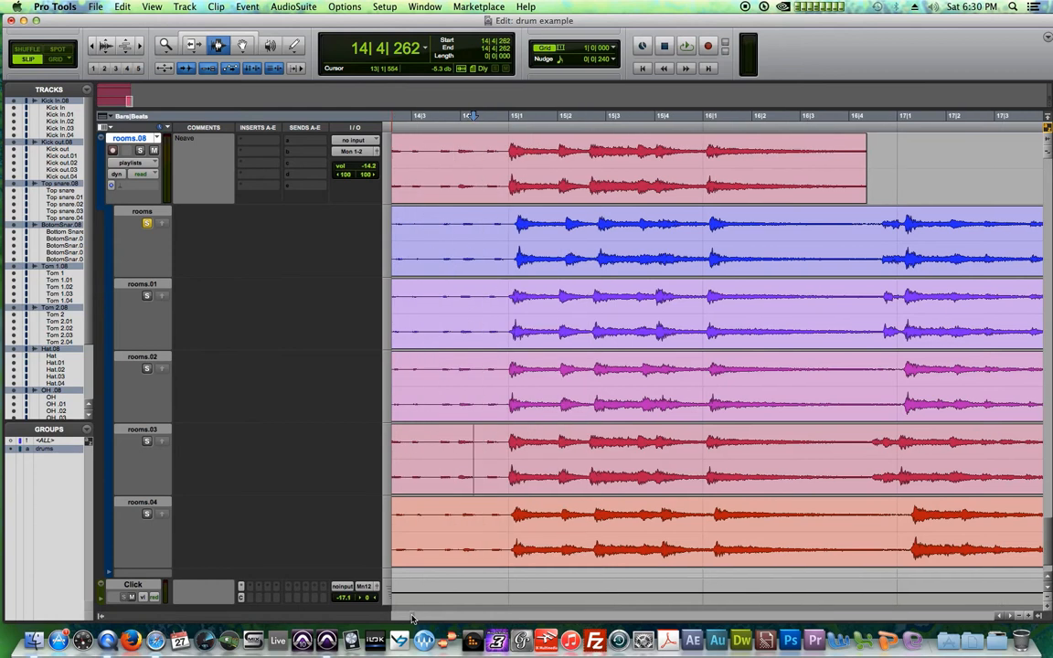
{"action": "left_click", "coordinate": [560, 49]}
{"action": "left_click", "coordinate": [597, 72]}
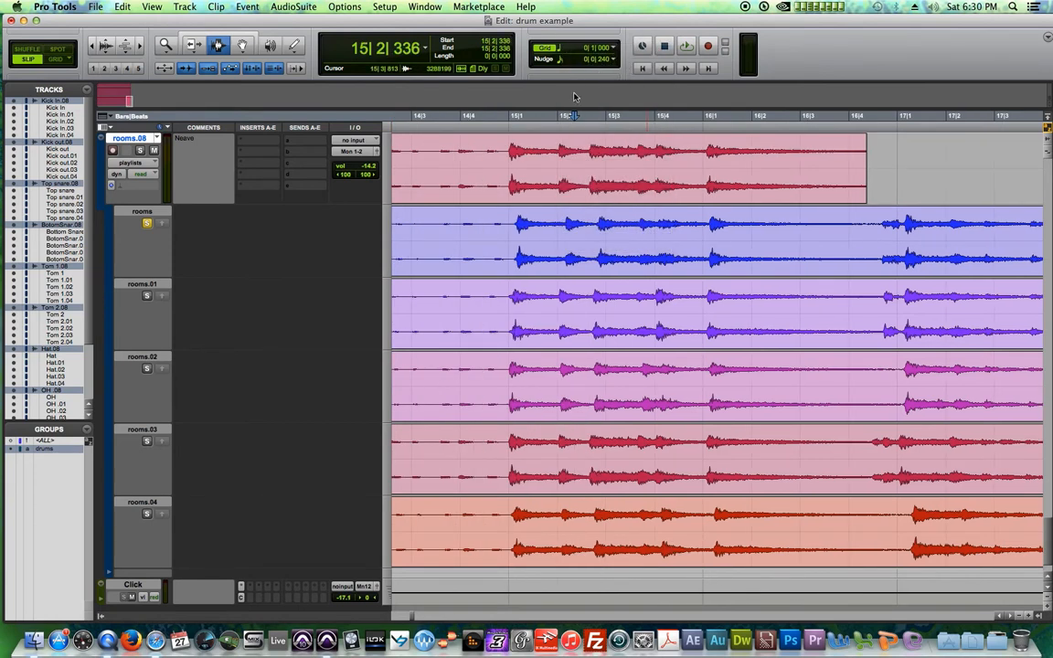
{"action": "left_click", "coordinate": [559, 50]}
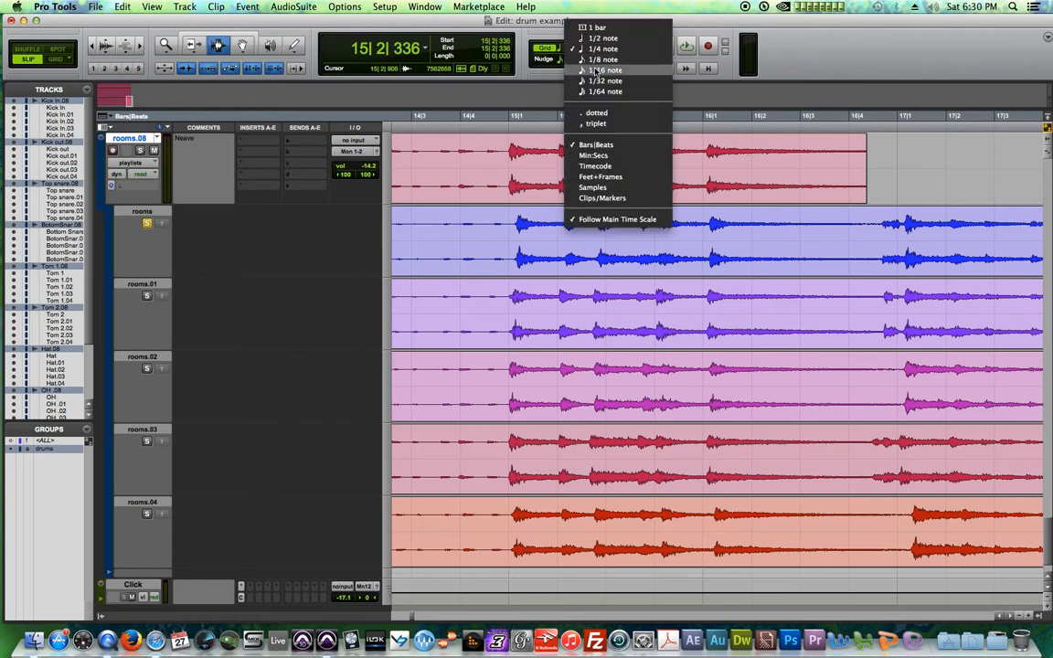
{"action": "left_click", "coordinate": [590, 62]}
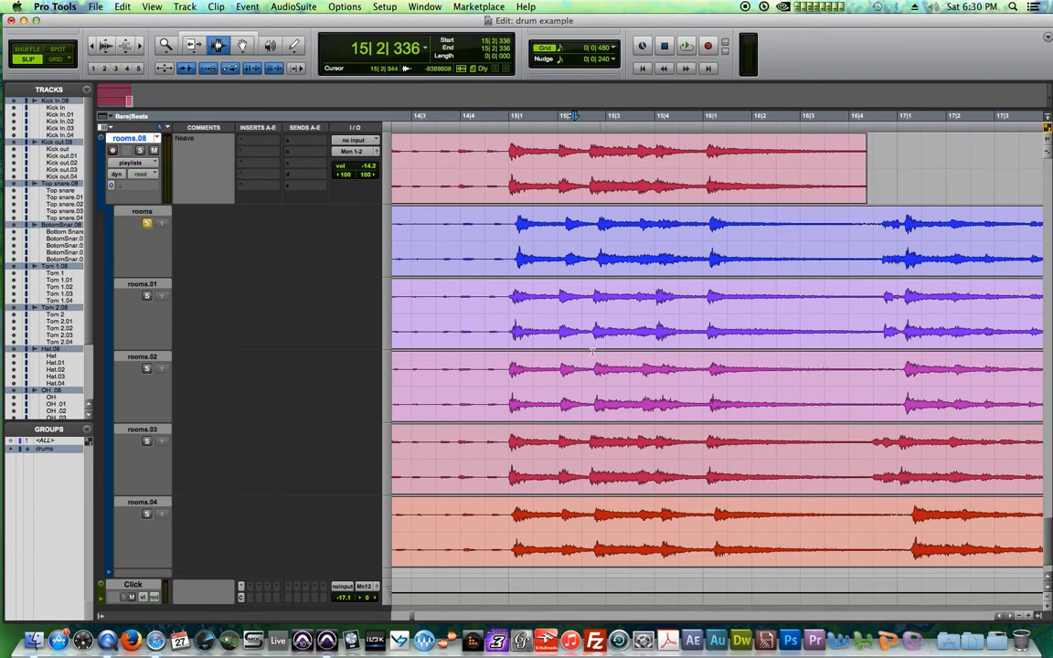
Place the playback start in the rooms take at about 16|4 and audition that take against the click.
{"action": "left_click_drag", "start_coordinate": [510, 445], "coordinate": [751, 437]}
{"action": "left_click", "coordinate": [755, 436]}
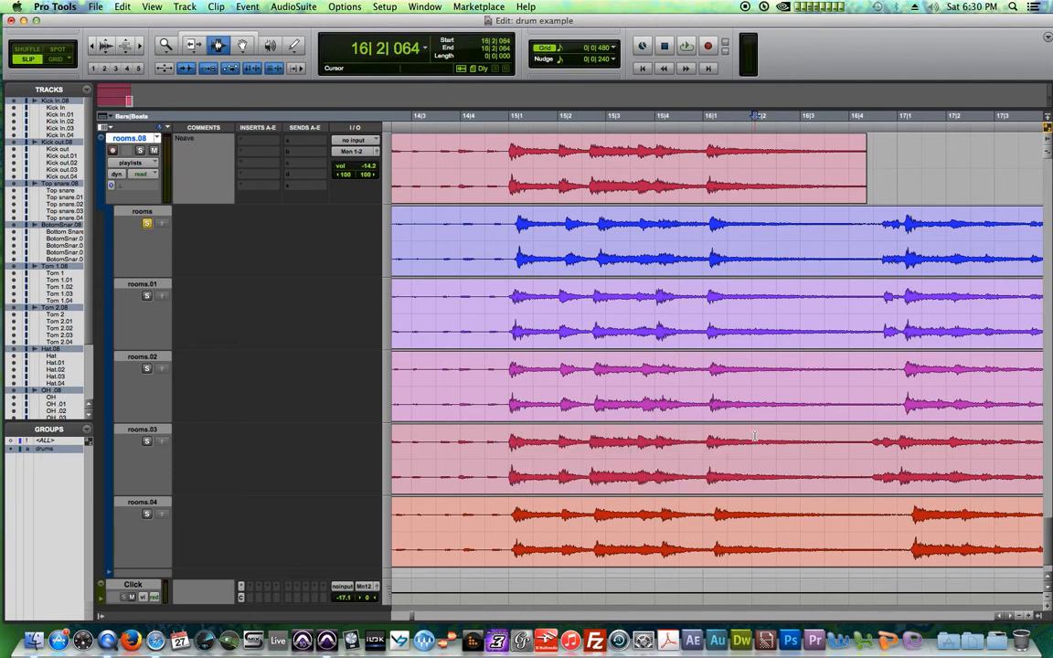
{"action": "key", "text": "r"}
{"action": "key", "text": "r"}
{"action": "key", "text": "r"}
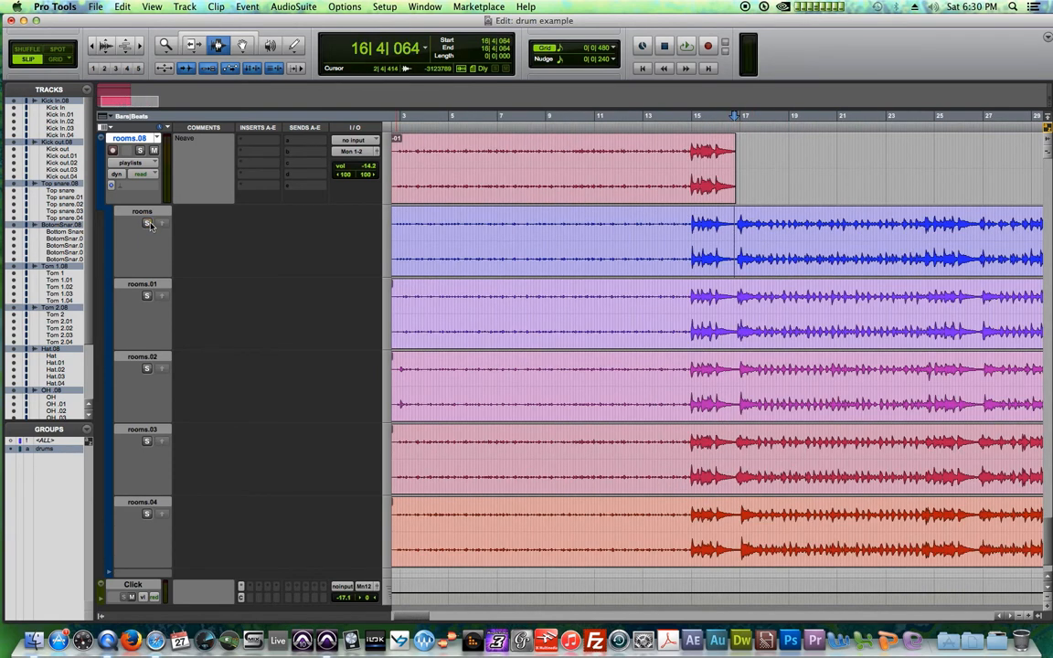
{"action": "key", "text": "space"}
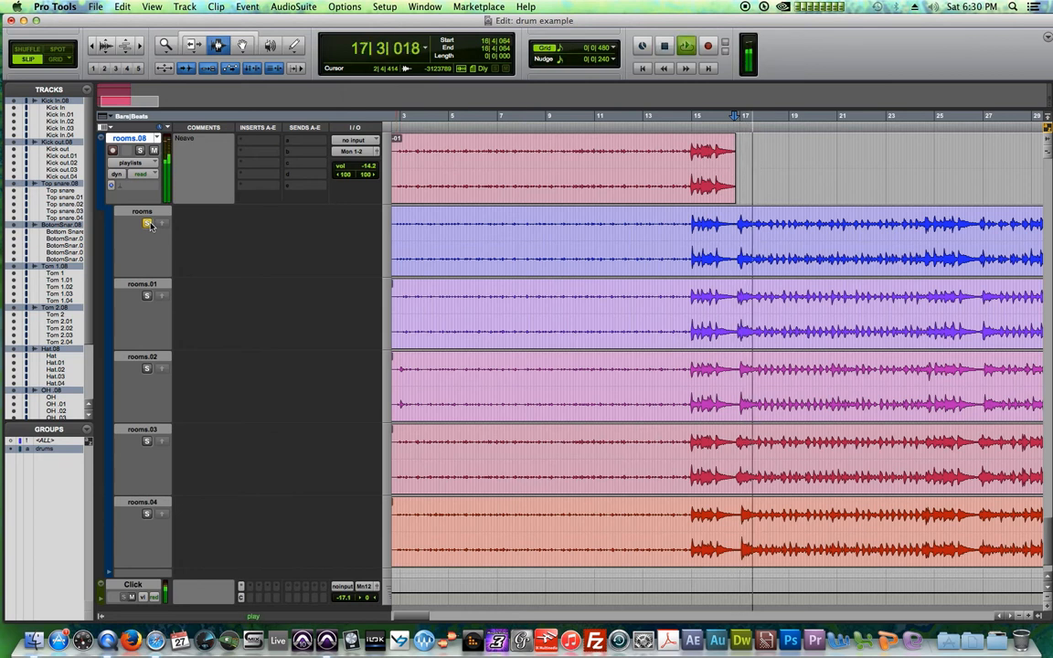
{"action": "left_click_drag", "start_coordinate": [409, 617], "coordinate": [425, 618]}
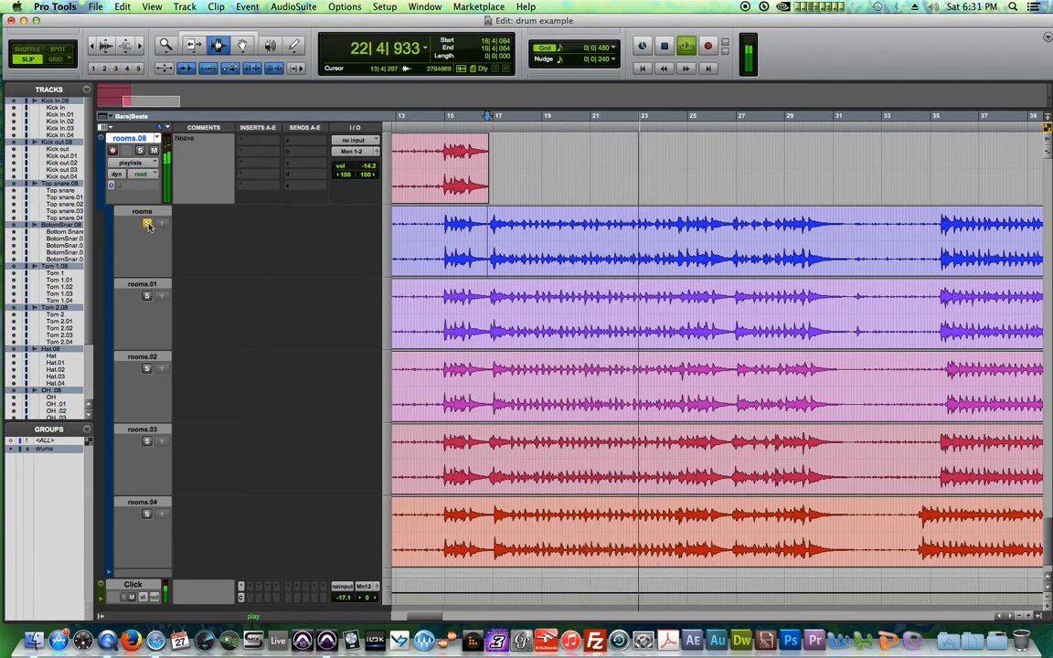
{"action": "key", "text": "space"}
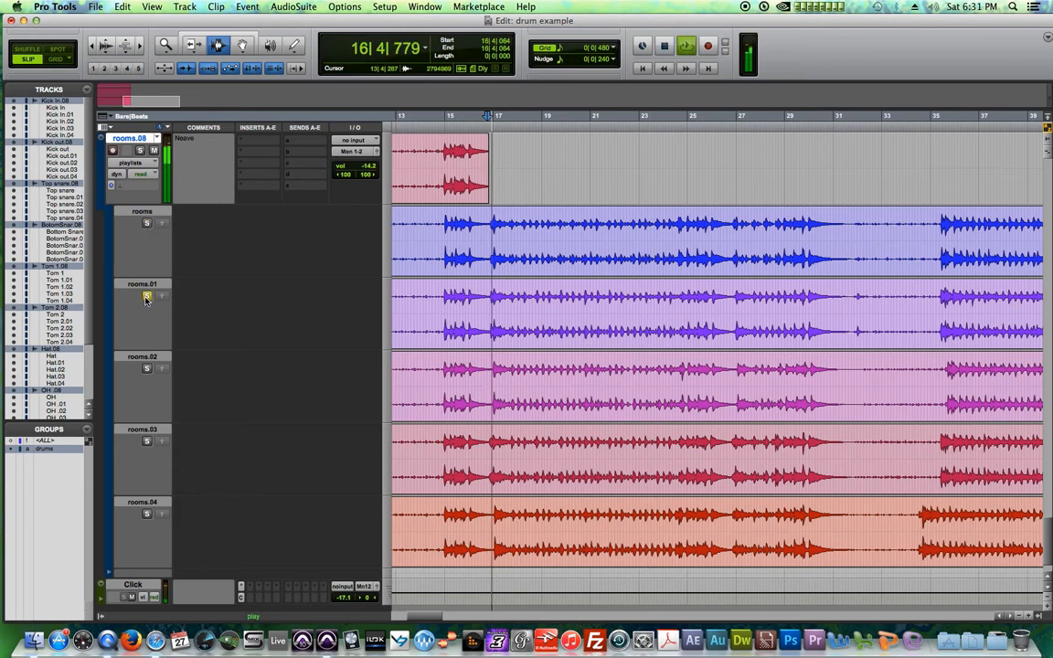
Compare the soloed rooms.01 and rooms takes from about 16|4, and move the playback start back to about 16|3.
{"action": "left_click", "coordinate": [146, 297]}
{"action": "key", "text": "space"}
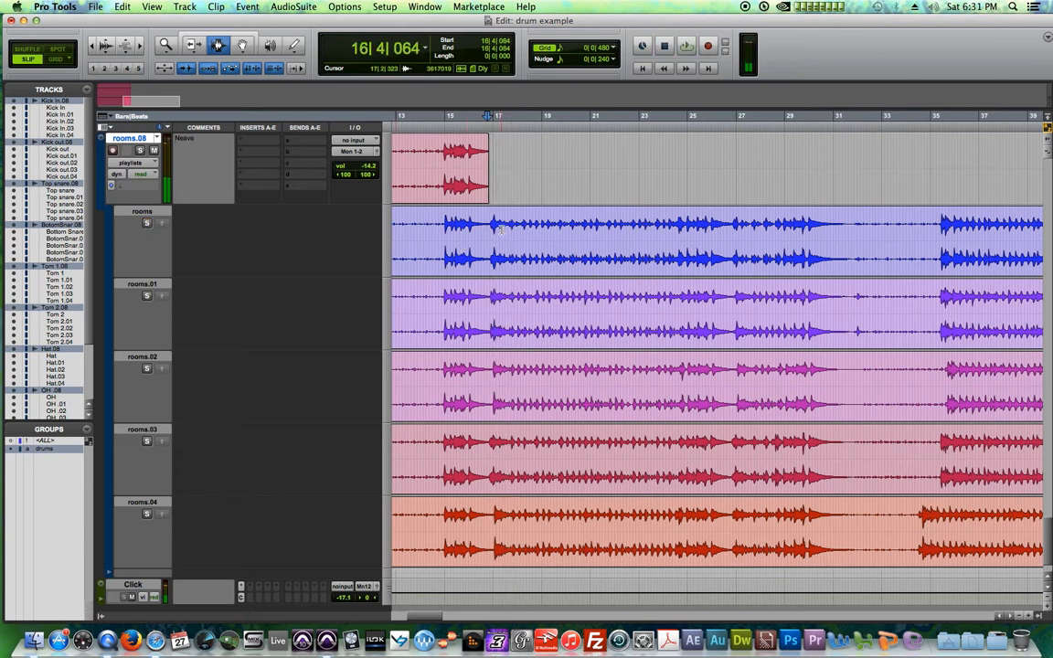
{"action": "left_click", "coordinate": [146, 226]}
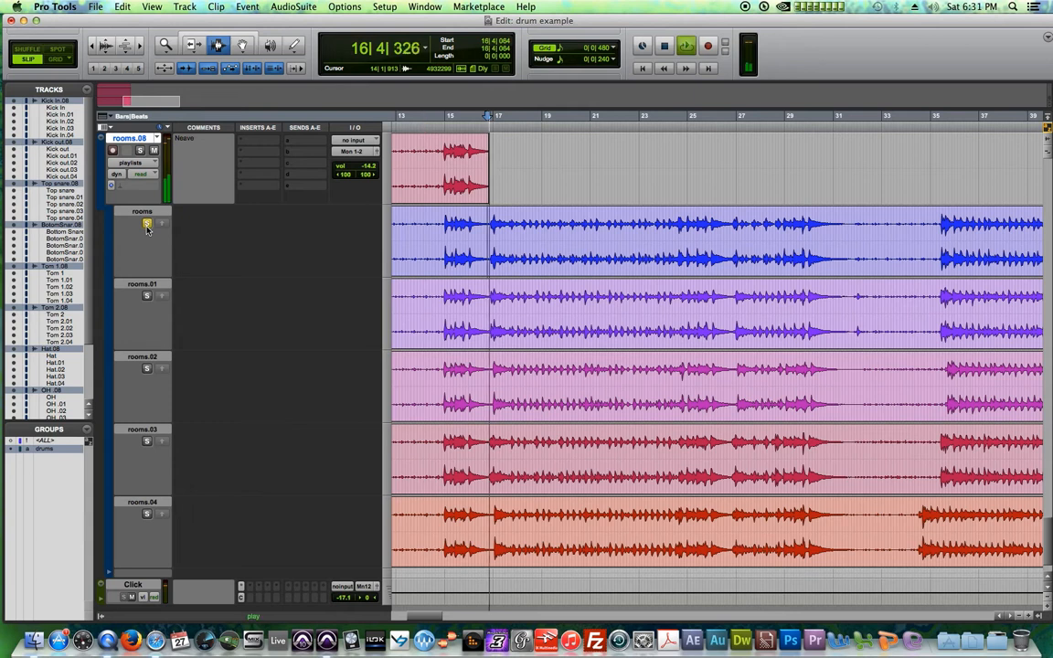
{"action": "left_click", "coordinate": [147, 224]}
{"action": "key", "text": "space"}
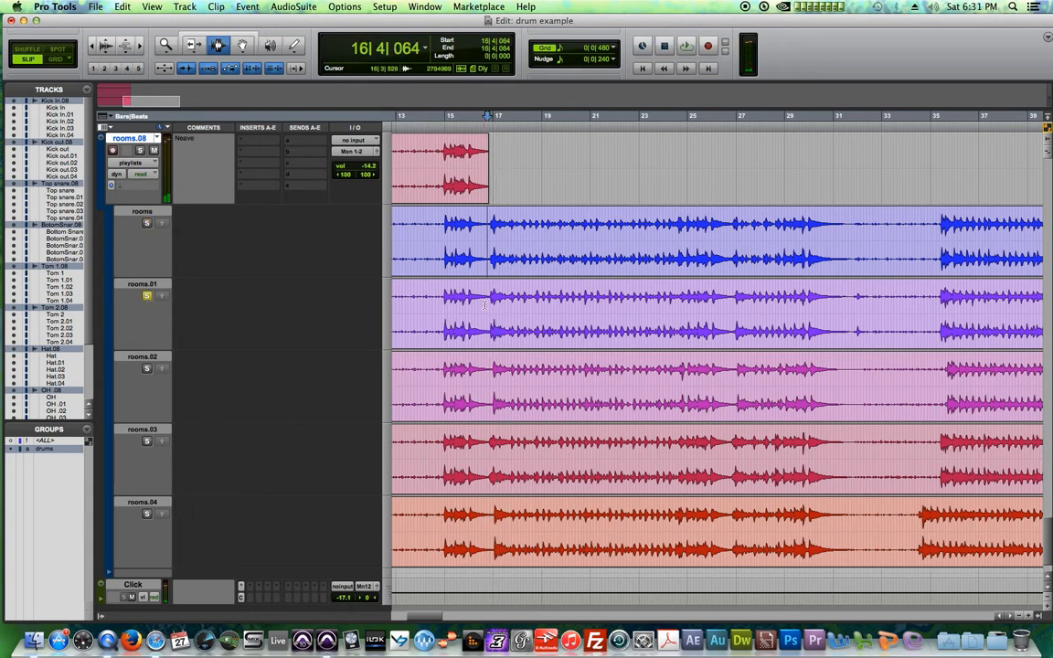
{"action": "key", "text": "space"}
{"action": "key", "text": "space"}
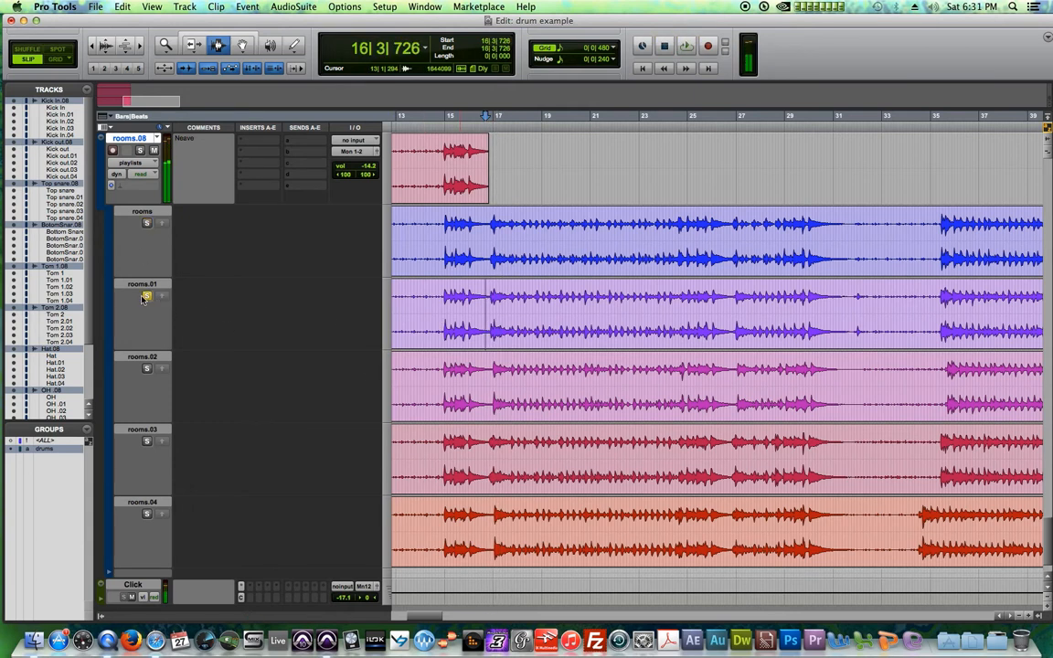
Solo and audition the rooms.02 and rooms.03 takes in turn from about 16|3, ending with rooms.03 unsoloed.
{"action": "left_click", "coordinate": [146, 370]}
{"action": "key", "text": "space"}
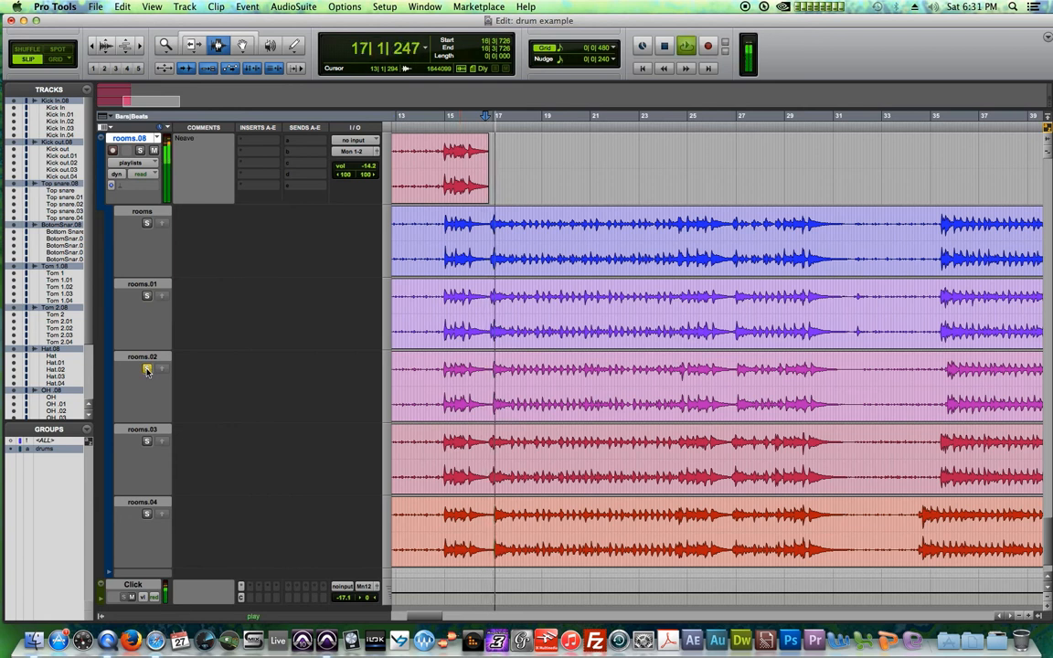
{"action": "key", "text": "space"}
{"action": "left_click", "coordinate": [147, 442]}
{"action": "key", "text": "space"}
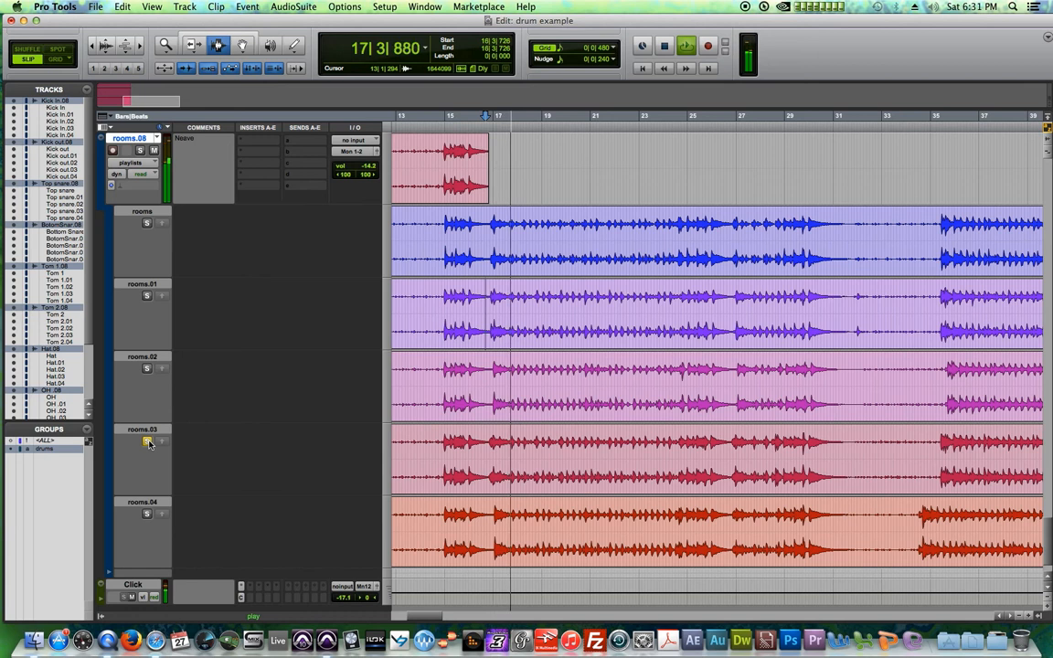
{"action": "key", "text": "space"}
{"action": "left_click", "coordinate": [147, 442]}
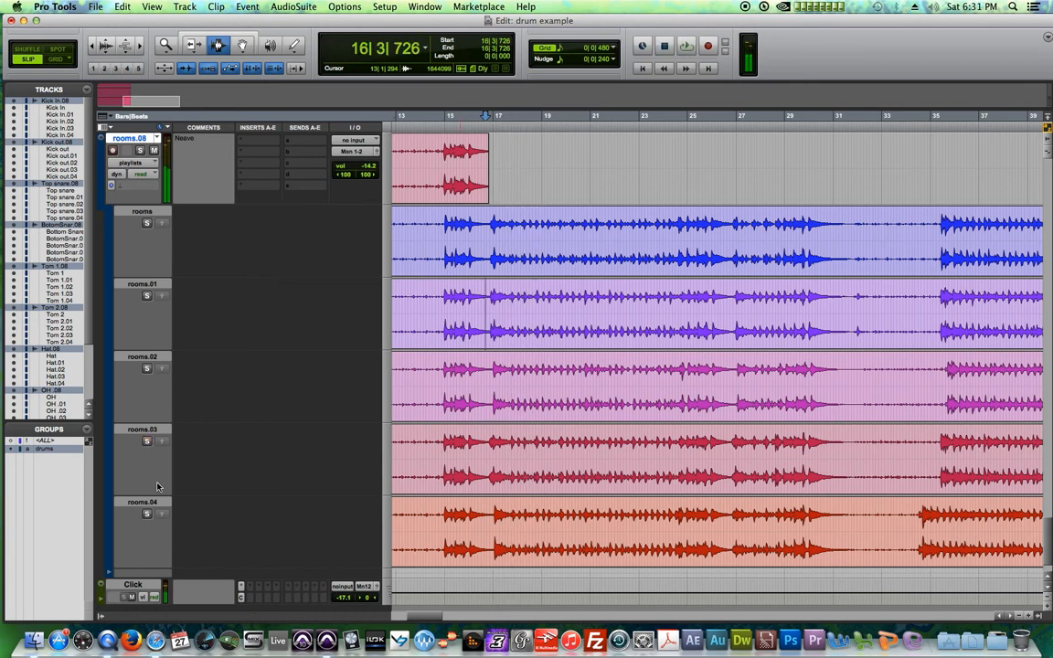
Solo and audition the rooms.04 take from about 16|3, ending with it unsoloed.
{"action": "key", "text": "space"}
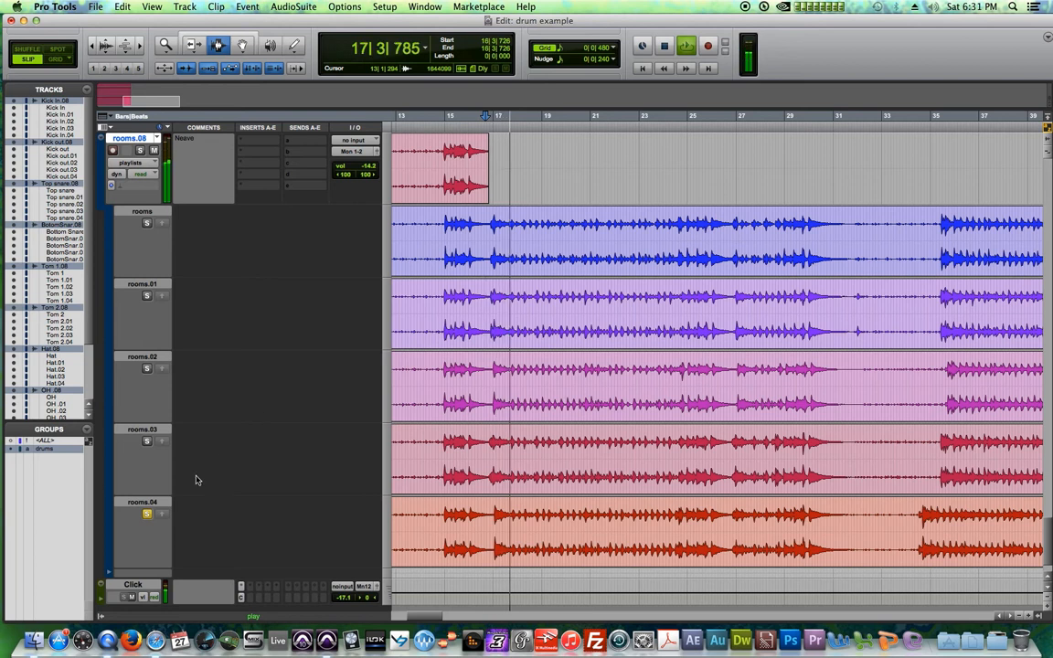
{"action": "key", "text": "space"}
{"action": "left_click", "coordinate": [147, 515]}
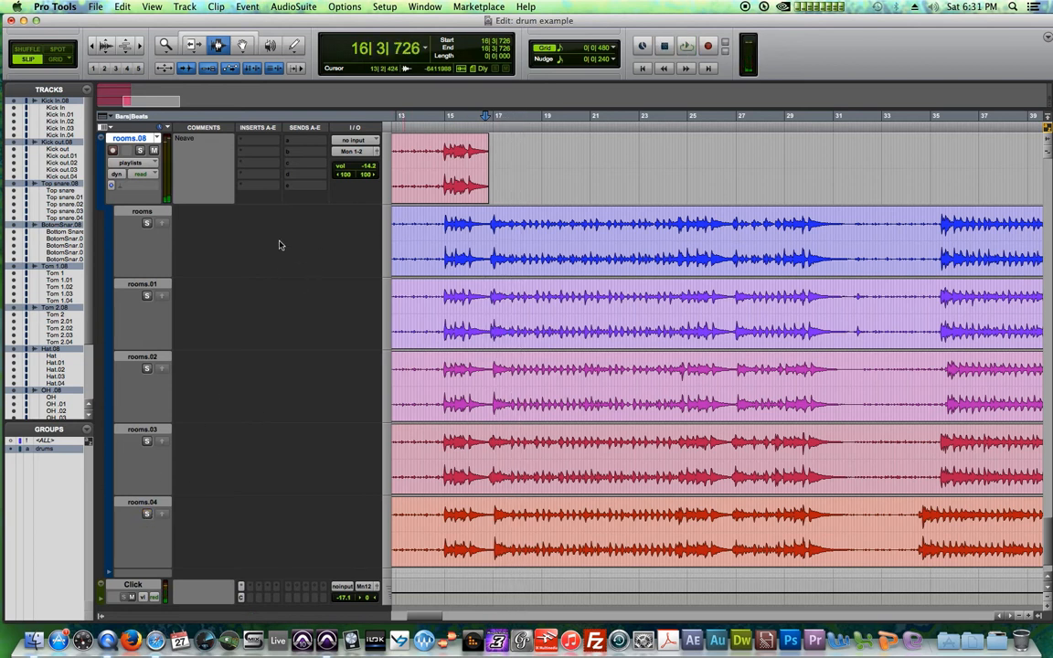
Copy the rooms take from about 16|3 to 31|4 to the main playlist and play the comp from about 14|4.
{"action": "left_click_drag", "start_coordinate": [488, 236], "coordinate": [848, 229]}
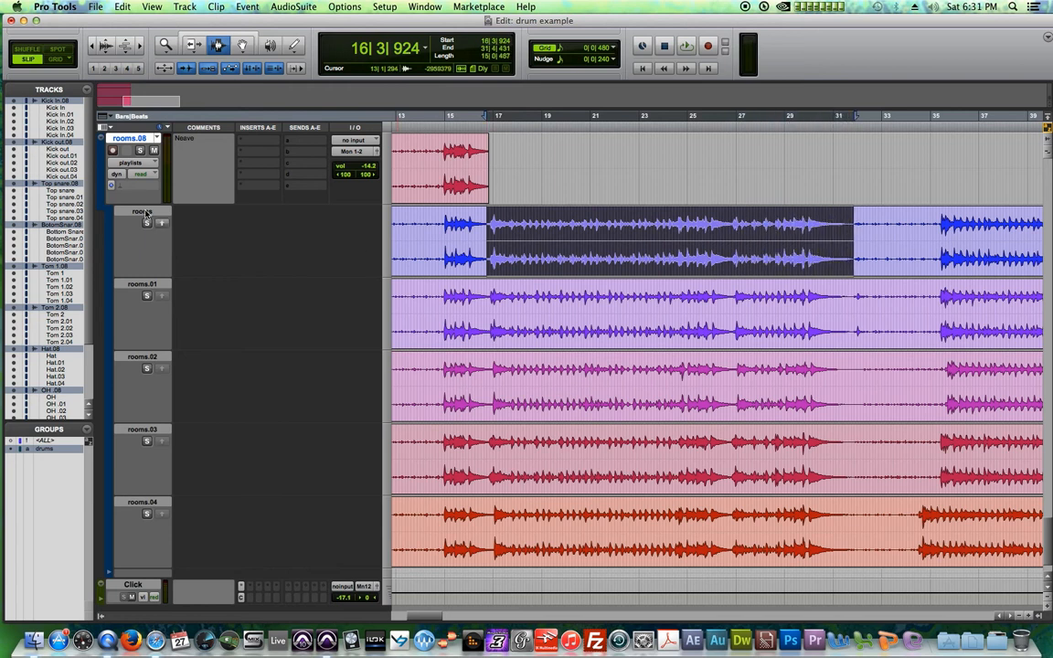
{"action": "left_click", "coordinate": [159, 223]}
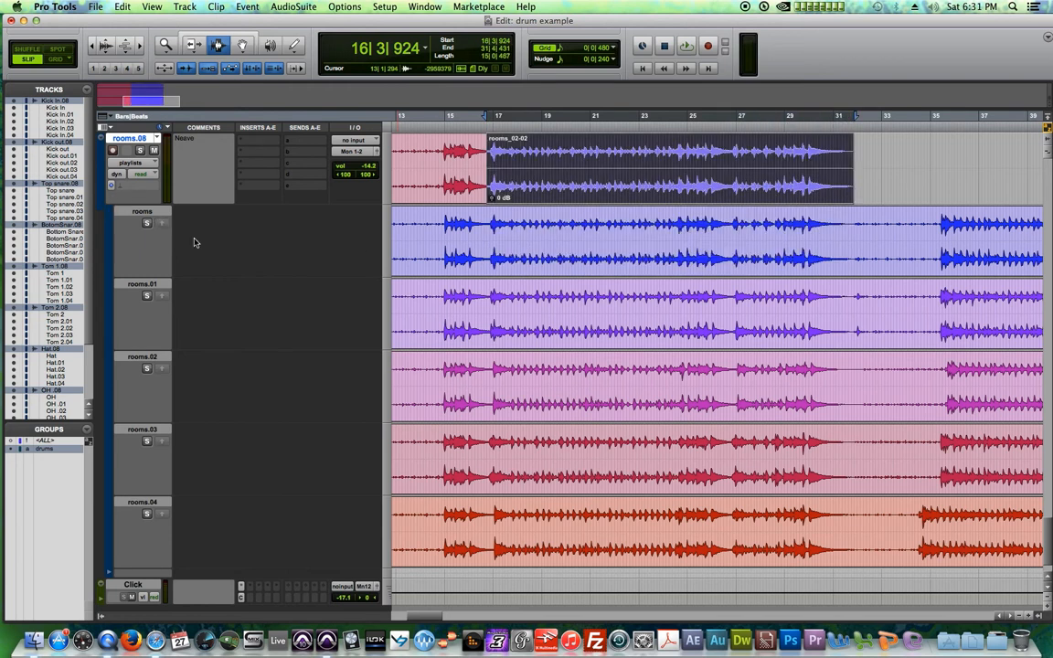
{"action": "left_click", "coordinate": [440, 158]}
{"action": "key", "text": "space"}
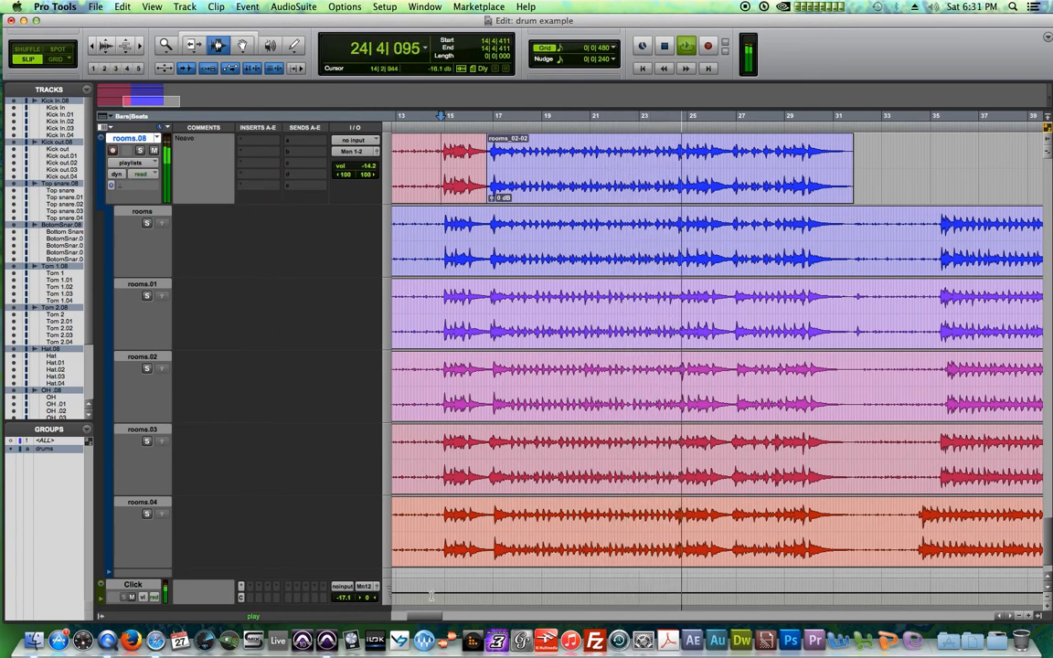
{"action": "key", "text": "space"}
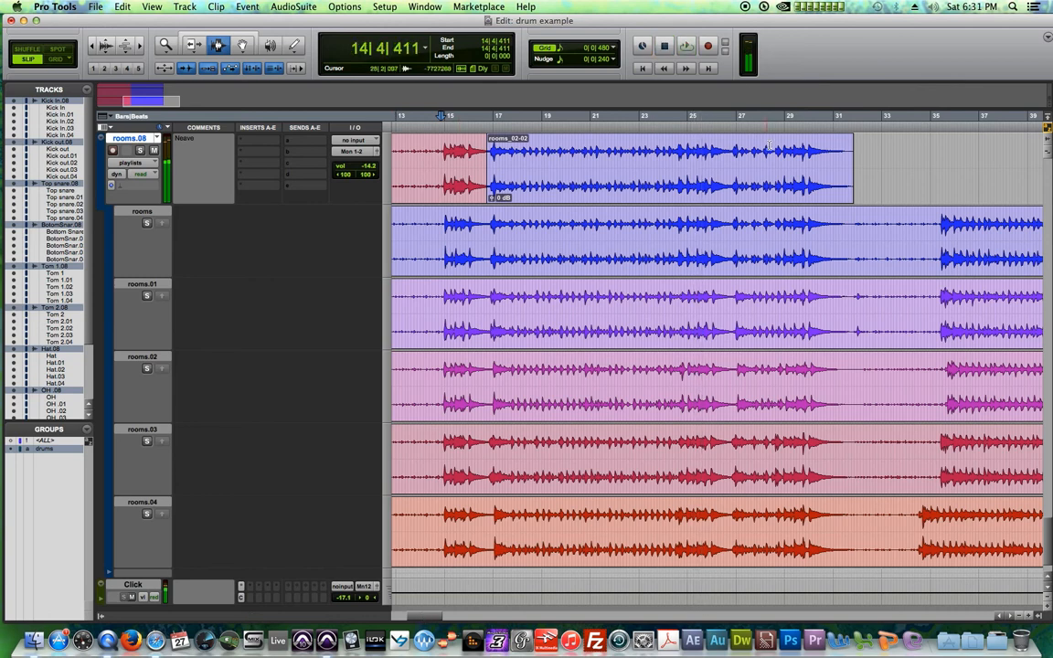
Zoom in around bar 24 of the comp and audition the fill in the main playlist from about 24|3.
{"action": "left_click", "coordinate": [677, 122]}
{"action": "key", "text": "t"}
{"action": "key", "text": "t"}
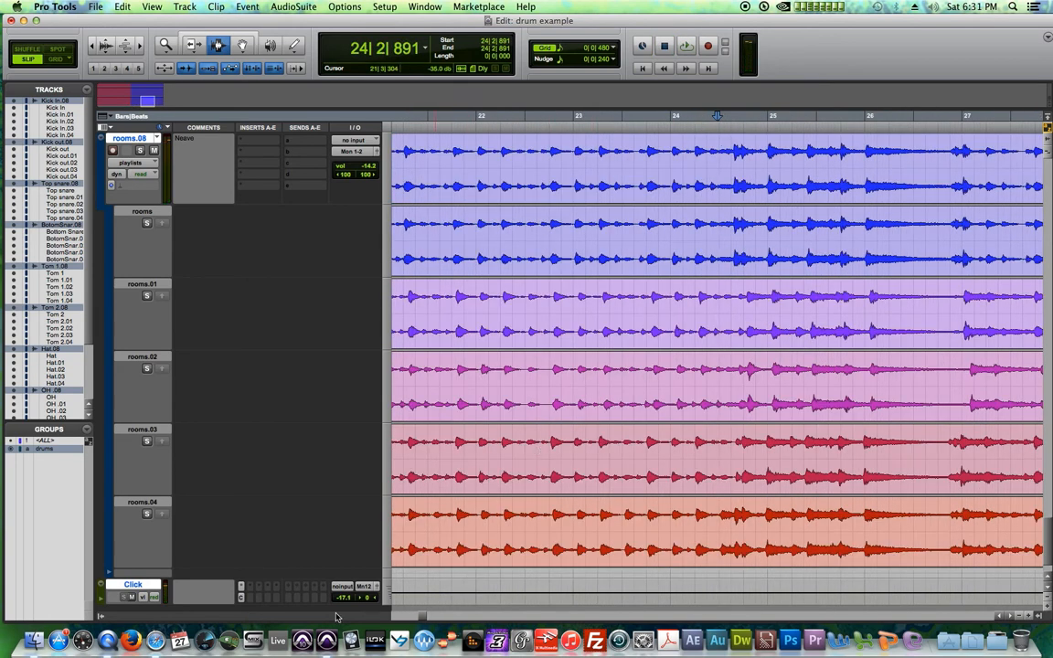
{"action": "left_click_drag", "start_coordinate": [422, 619], "coordinate": [425, 620]}
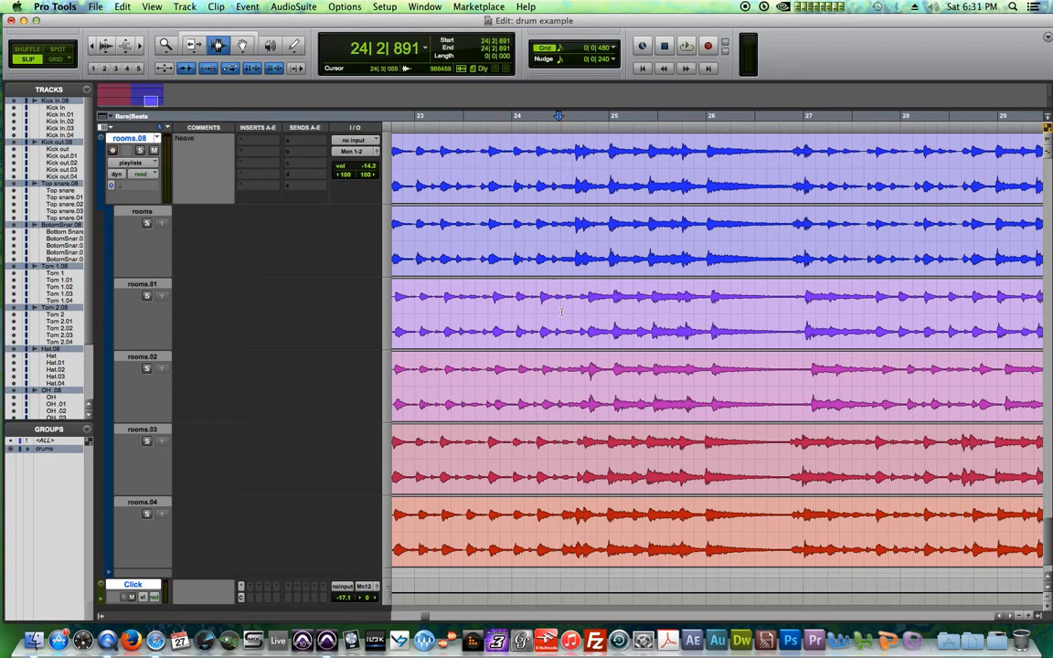
{"action": "scroll", "coordinate": [695, 318], "scroll_direction": "up", "scroll_amount": 2}
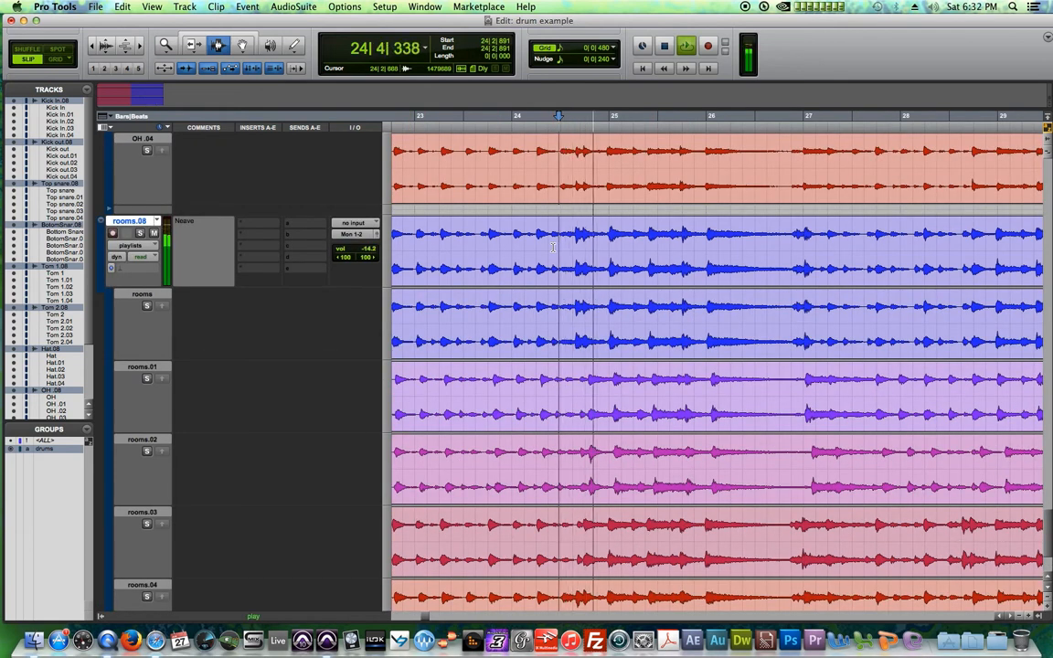
{"action": "key", "text": "space"}
{"action": "left_click_drag", "start_coordinate": [564, 251], "coordinate": [586, 256]}
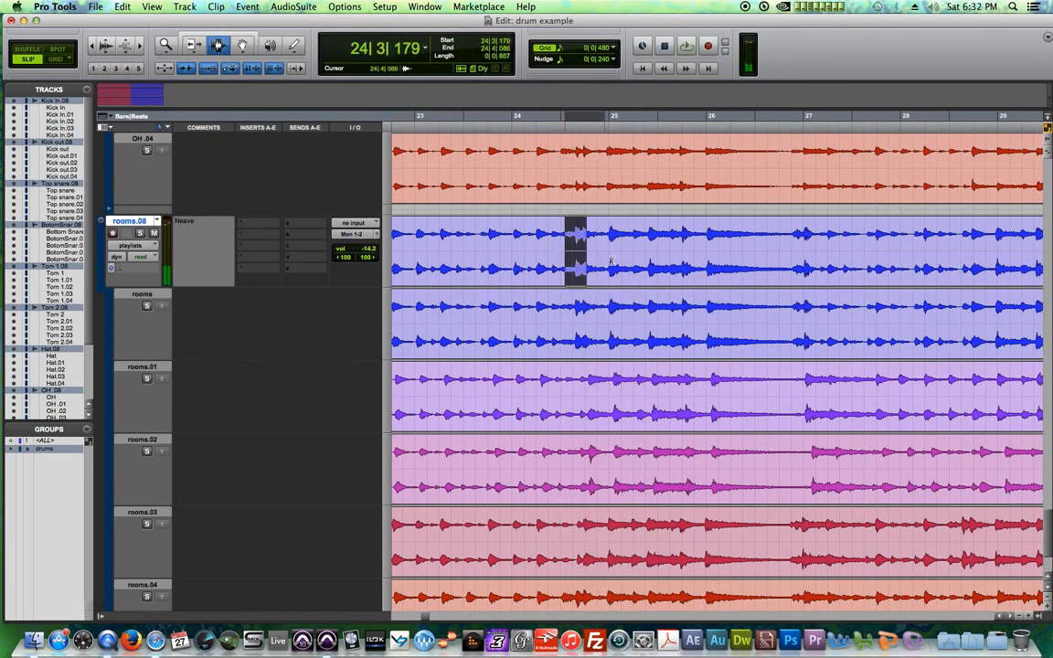
{"action": "left_click", "coordinate": [559, 249]}
{"action": "key", "text": "space"}
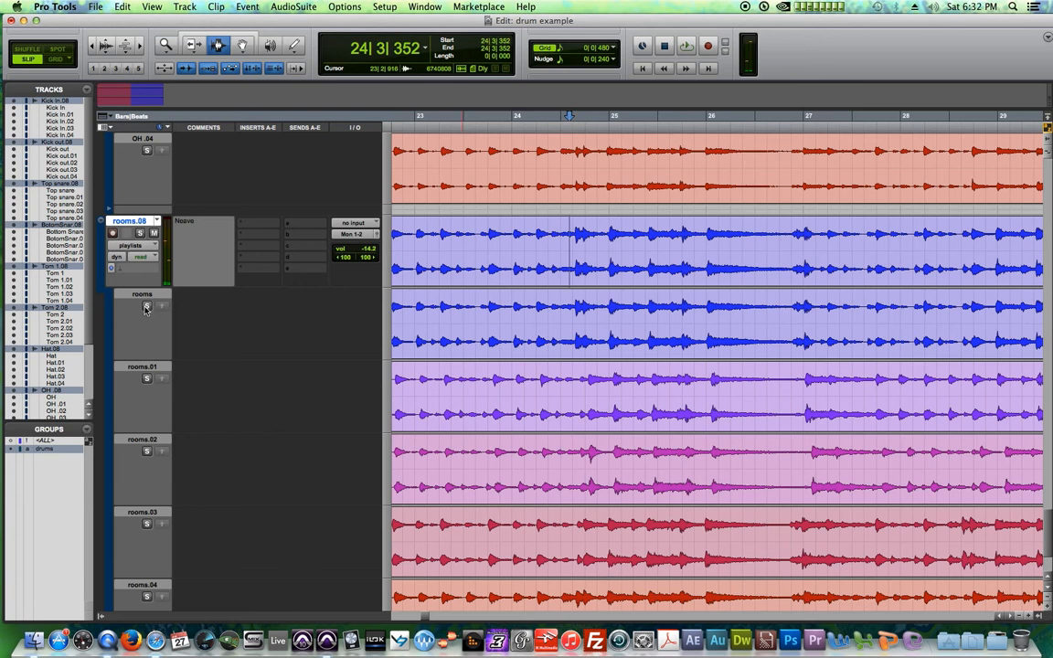
Solo and audition the rooms.01, rooms.02 and rooms.03 takes of the fill in turn from about 24|3.
{"action": "key", "text": "space"}
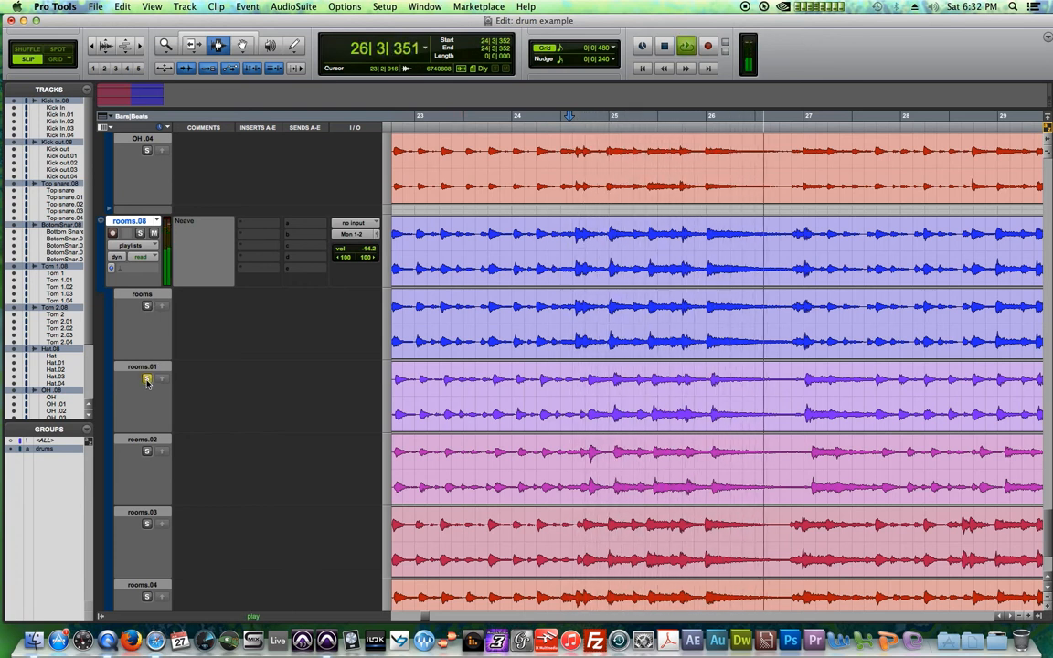
{"action": "key", "text": "space"}
{"action": "key", "text": "space"}
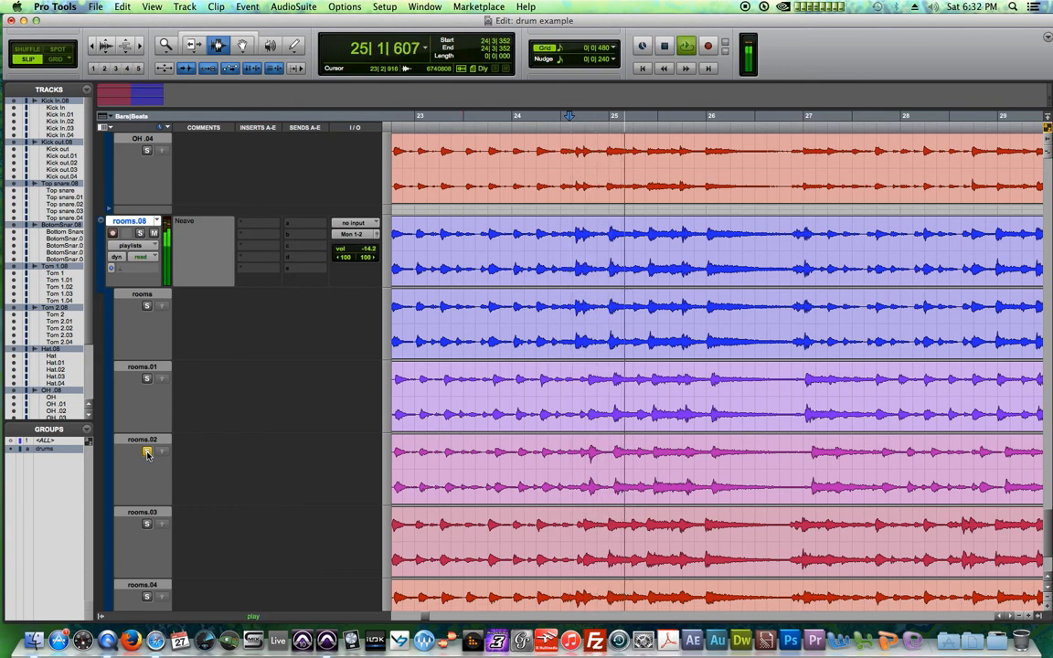
{"action": "scroll", "coordinate": [147, 454], "scroll_direction": "down", "scroll_amount": 2}
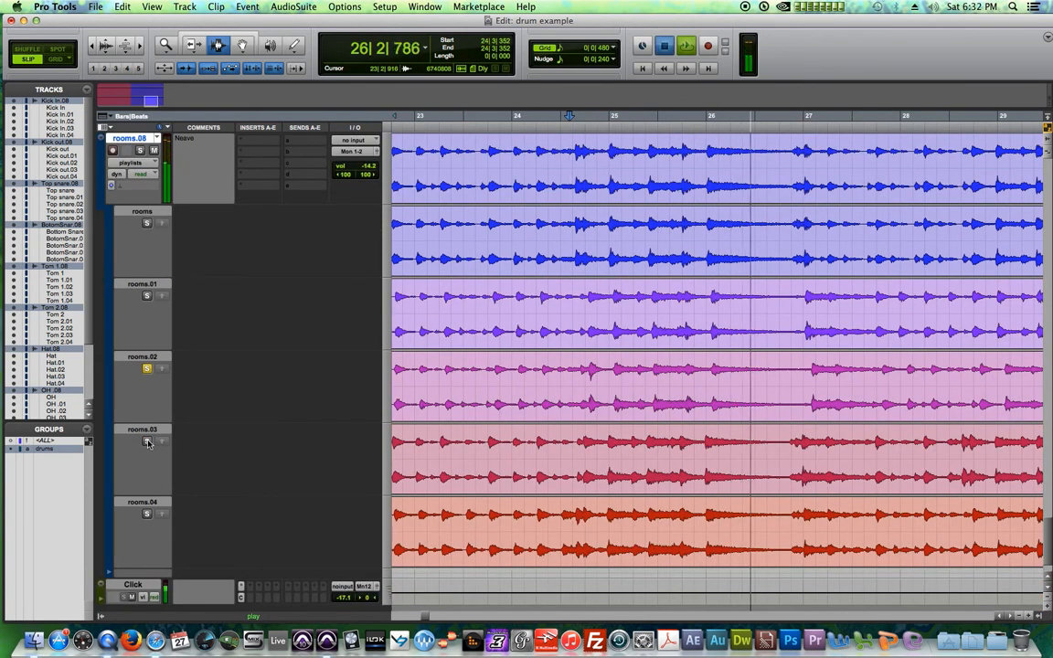
{"action": "key", "text": "space"}
{"action": "left_click", "coordinate": [147, 442]}
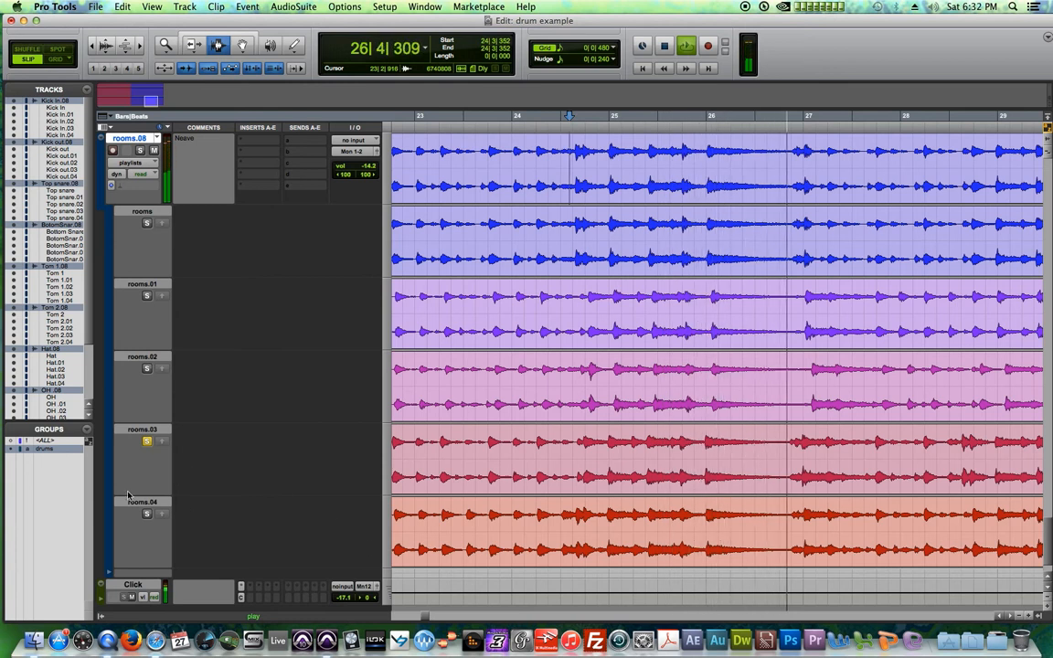
{"action": "key", "text": "space"}
Solo the rooms.04 take and audition its fill from about 24|3 and again from about 24|2.
{"action": "key", "text": "space"}
{"action": "left_click", "coordinate": [148, 516]}
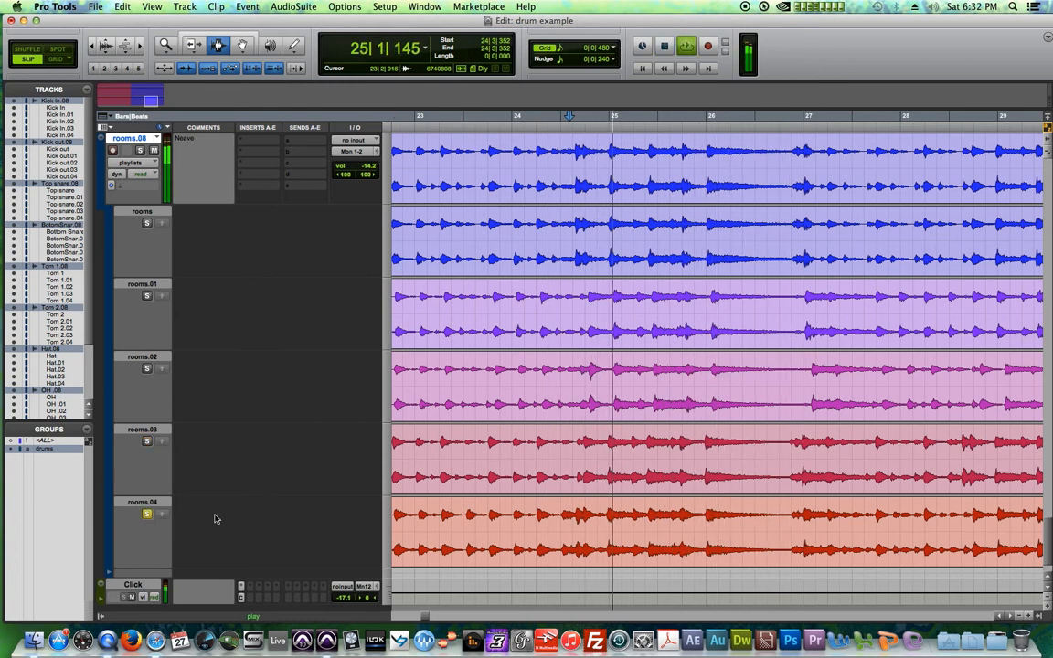
{"action": "key", "text": "space"}
{"action": "left_click", "coordinate": [549, 517]}
{"action": "key", "text": "space"}
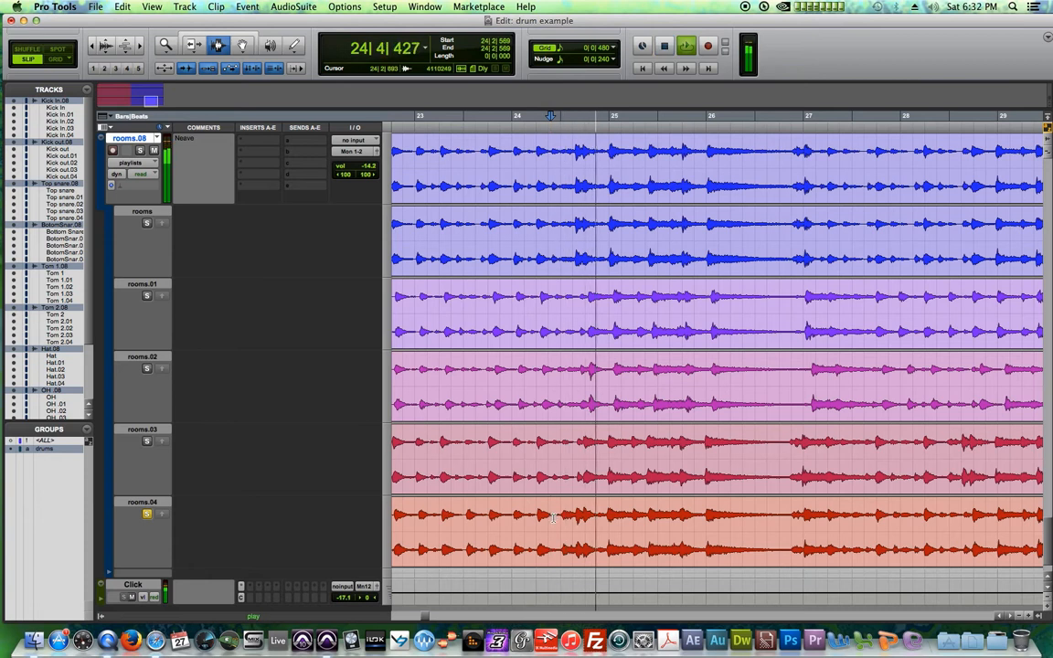
{"action": "key", "text": "space"}
Copy the rooms.04 fill from about 24|2 to 26|4 to the main playlist and unsolo that take.
{"action": "left_click_drag", "start_coordinate": [558, 525], "coordinate": [788, 549]}
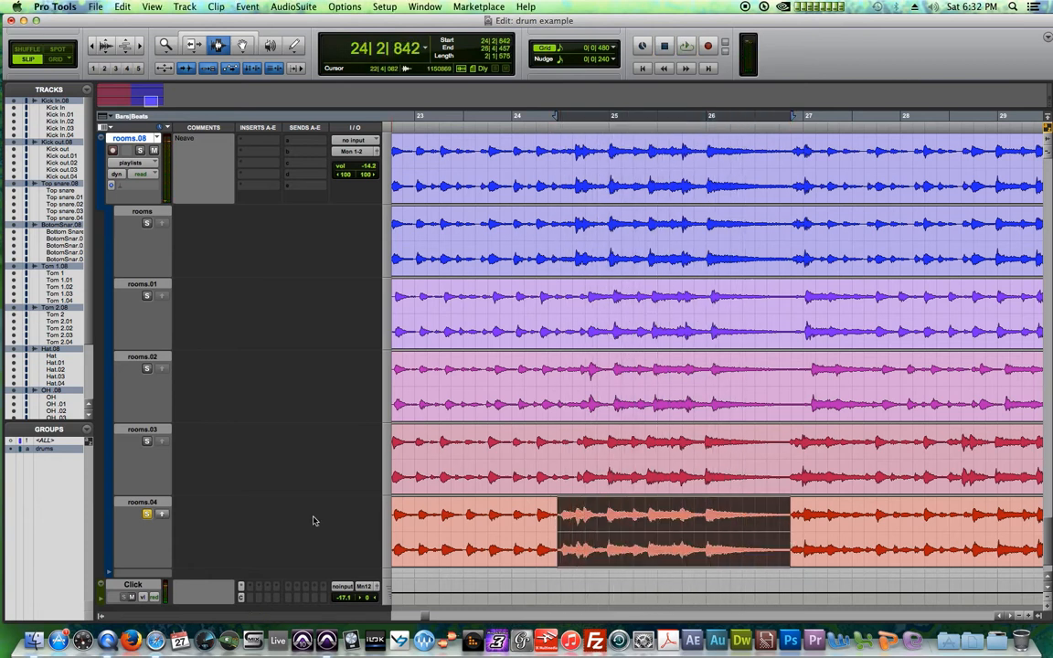
{"action": "left_click", "coordinate": [163, 515]}
{"action": "left_click", "coordinate": [147, 515]}
Play the main rooms playlist from about 23|3 to check the transitions around the copied fill.
{"action": "scroll", "coordinate": [602, 412], "scroll_direction": "up", "scroll_amount": 5}
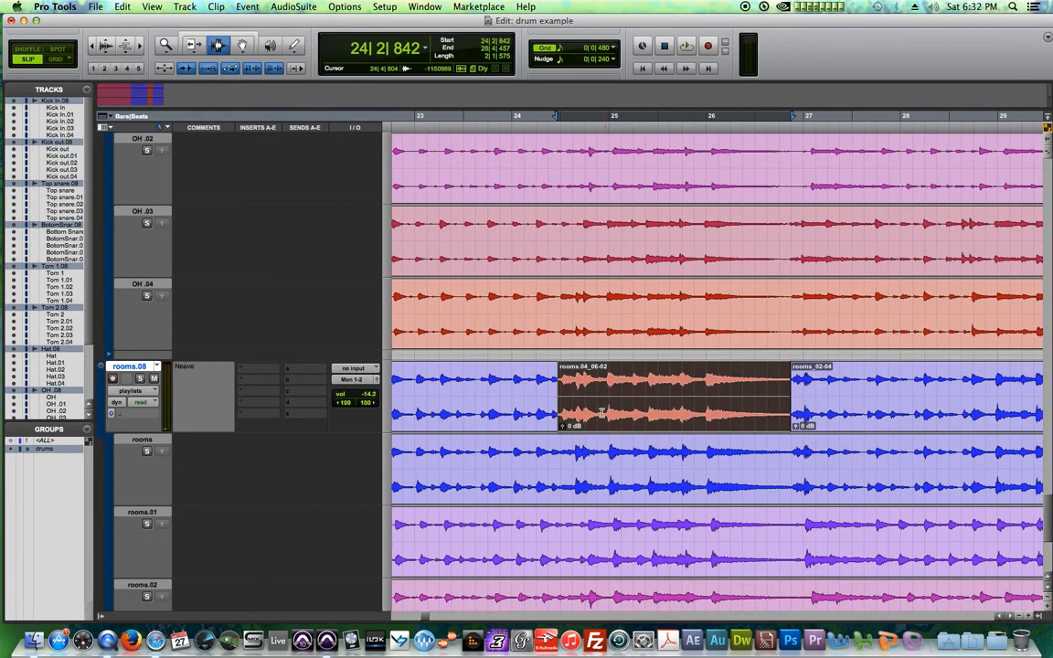
{"action": "left_click", "coordinate": [481, 400]}
{"action": "key", "text": "space"}
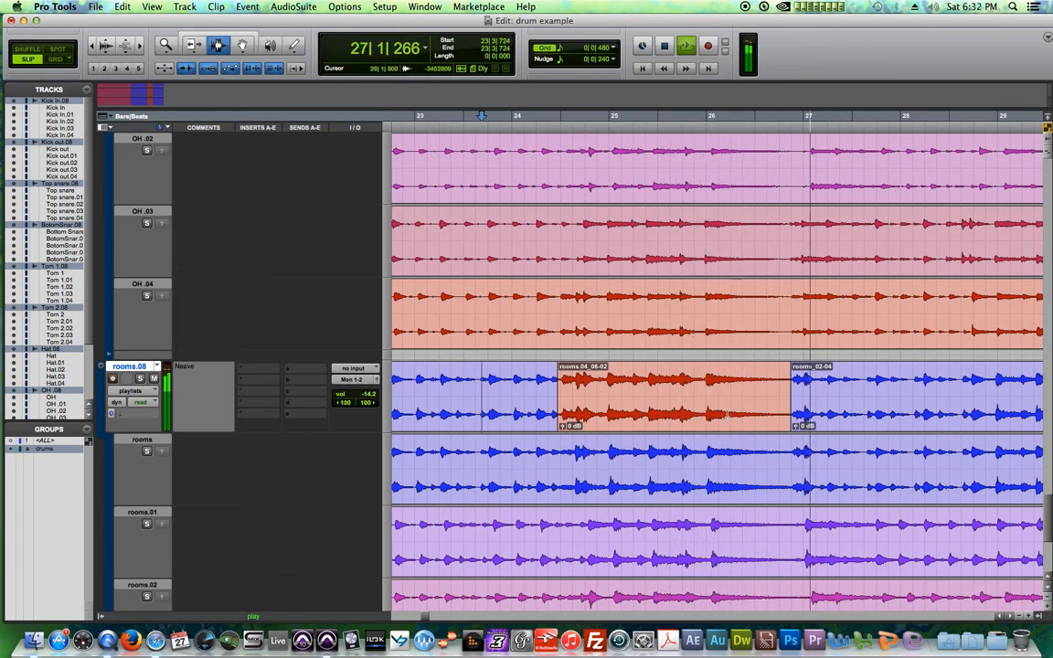
{"action": "key", "text": "space"}
Compare where the next drum entry begins in each rooms take around bars 34 to 36.
{"action": "scroll", "coordinate": [695, 475], "scroll_direction": "down", "scroll_amount": 5}
{"action": "scroll", "coordinate": [682, 419], "scroll_direction": "up", "scroll_amount": 1}
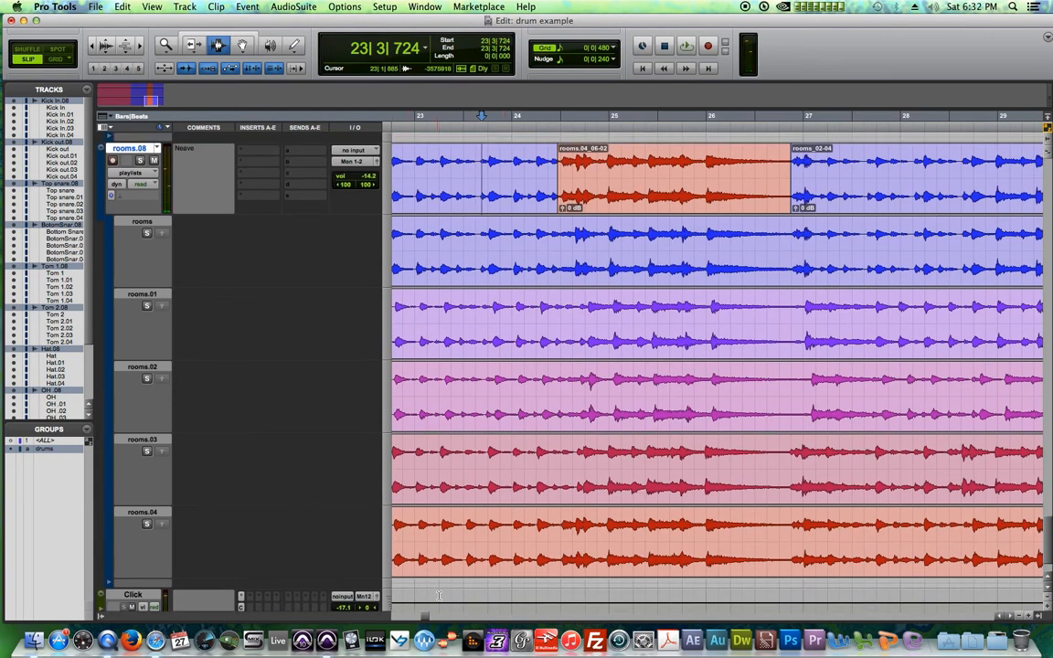
{"action": "scroll", "coordinate": [427, 620], "scroll_direction": "right", "scroll_amount": 10}
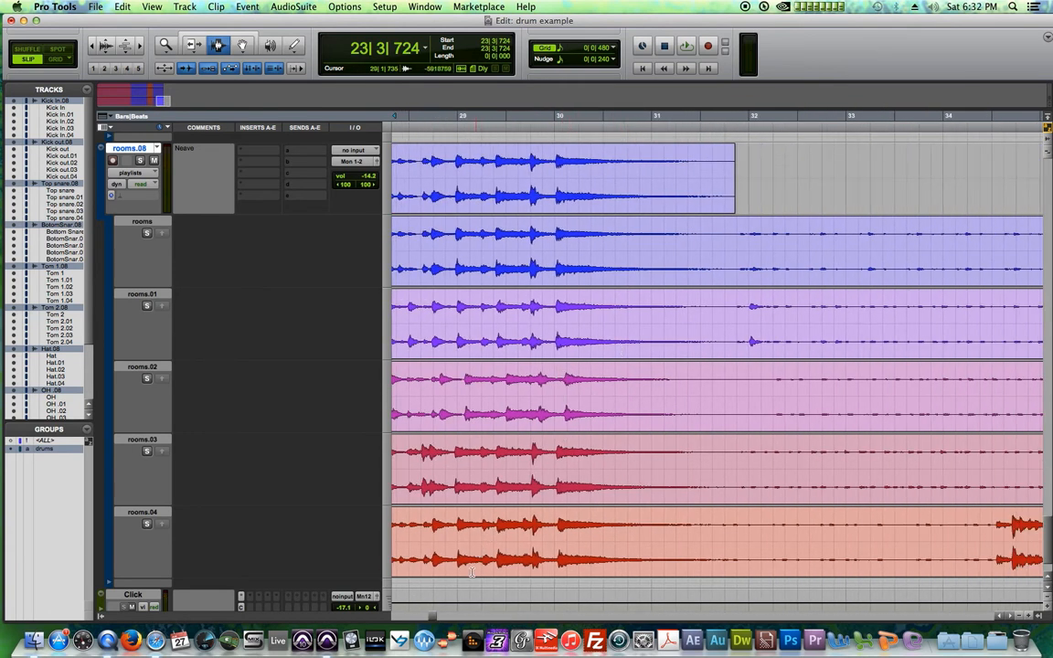
{"action": "scroll", "coordinate": [437, 615], "scroll_direction": "right", "scroll_amount": 6}
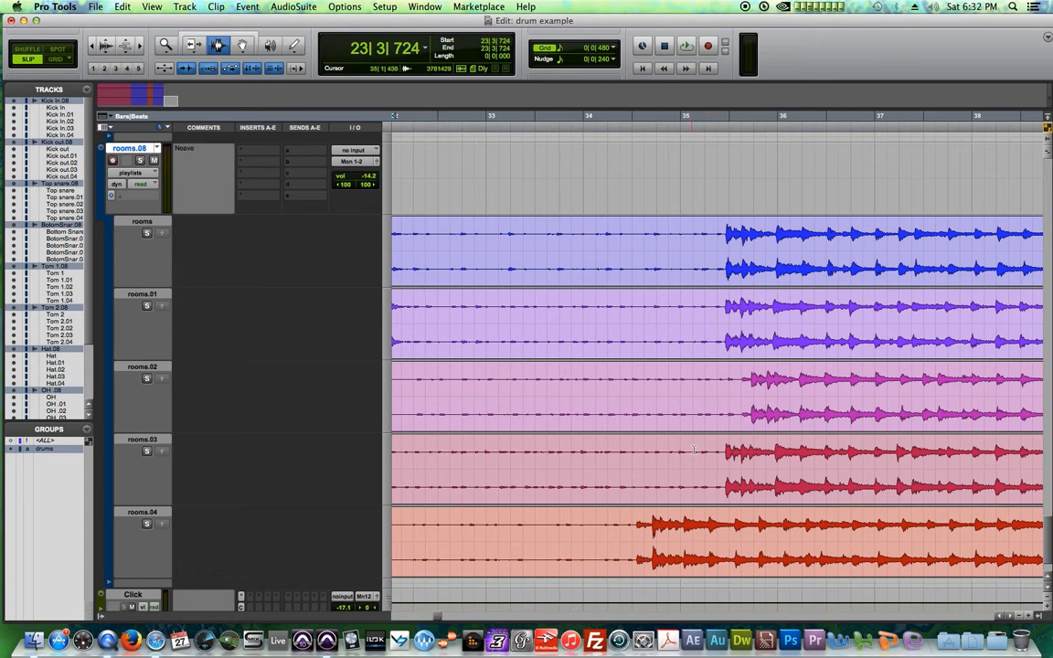
{"action": "left_click_drag", "start_coordinate": [752, 245], "coordinate": [760, 247]}
{"action": "left_click_drag", "start_coordinate": [693, 320], "coordinate": [758, 325]}
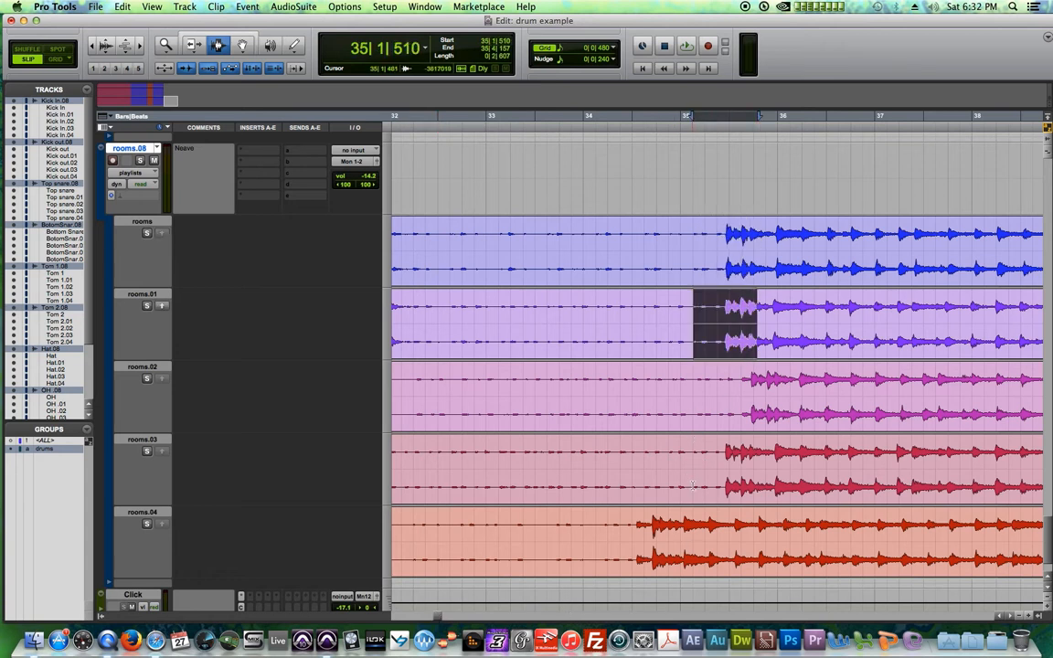
{"action": "left_click_drag", "start_coordinate": [693, 477], "coordinate": [764, 487]}
{"action": "left_click_drag", "start_coordinate": [720, 249], "coordinate": [547, 402]}
{"action": "left_click_drag", "start_coordinate": [635, 540], "coordinate": [738, 546]}
{"action": "left_click_drag", "start_coordinate": [714, 392], "coordinate": [814, 391]}
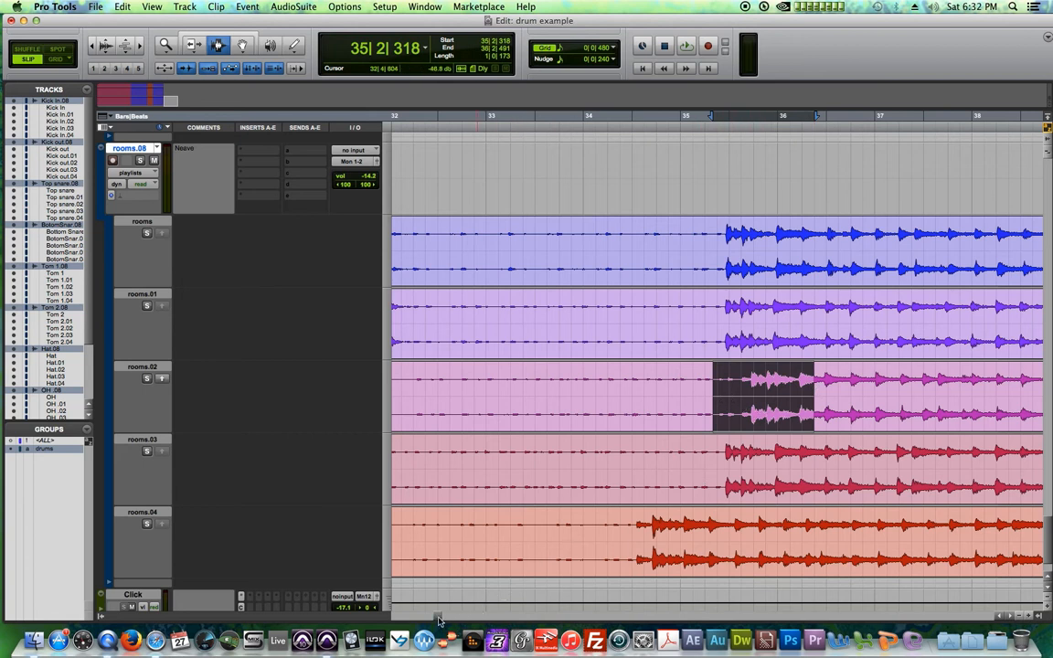
Place the playback start in the rooms take at about 31|3 and audition the quiet section in rooms and rooms.02.
{"action": "scroll", "coordinate": [438, 621], "scroll_direction": "left", "scroll_amount": 5}
{"action": "left_click", "coordinate": [679, 253]}
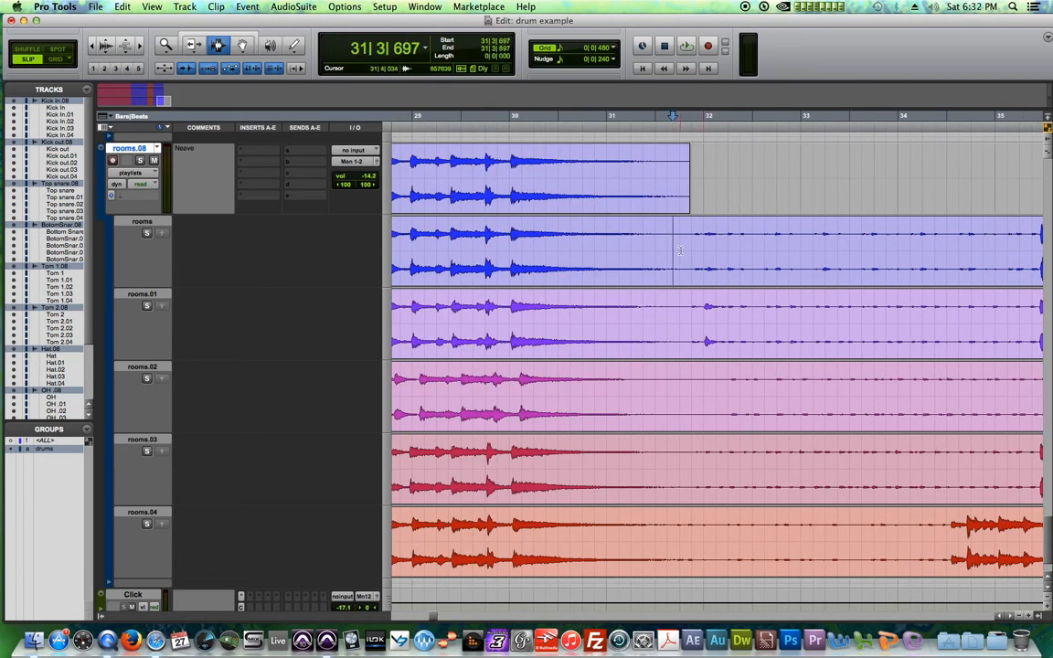
{"action": "left_click", "coordinate": [149, 235]}
{"action": "key", "text": "space"}
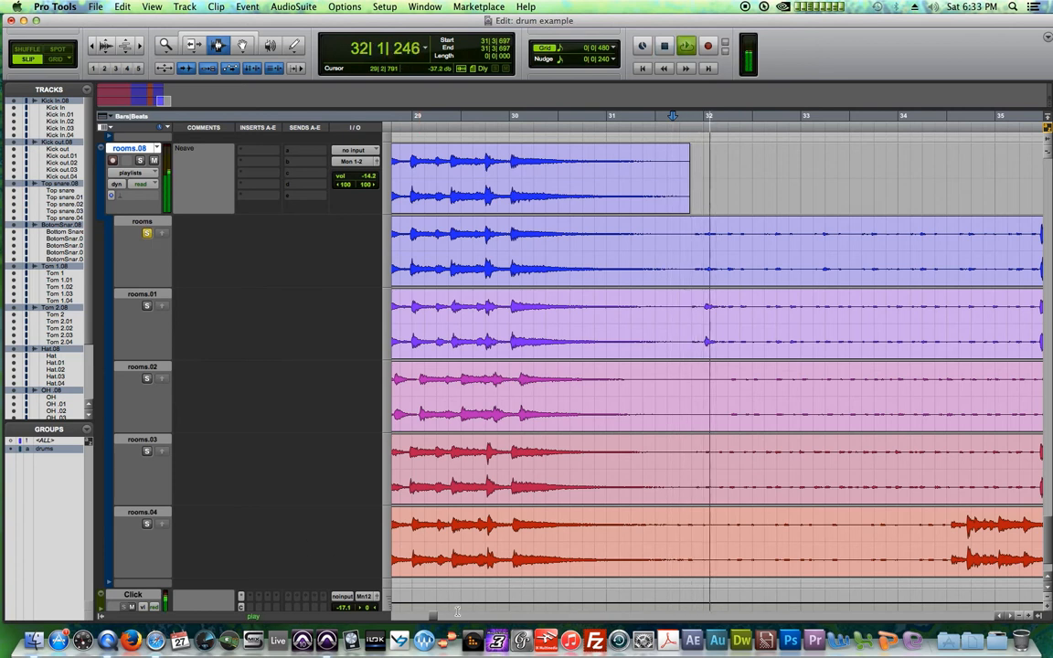
{"action": "scroll", "coordinate": [438, 620], "scroll_direction": "right", "scroll_amount": 3}
{"action": "scroll", "coordinate": [438, 621], "scroll_direction": "right", "scroll_amount": 1}
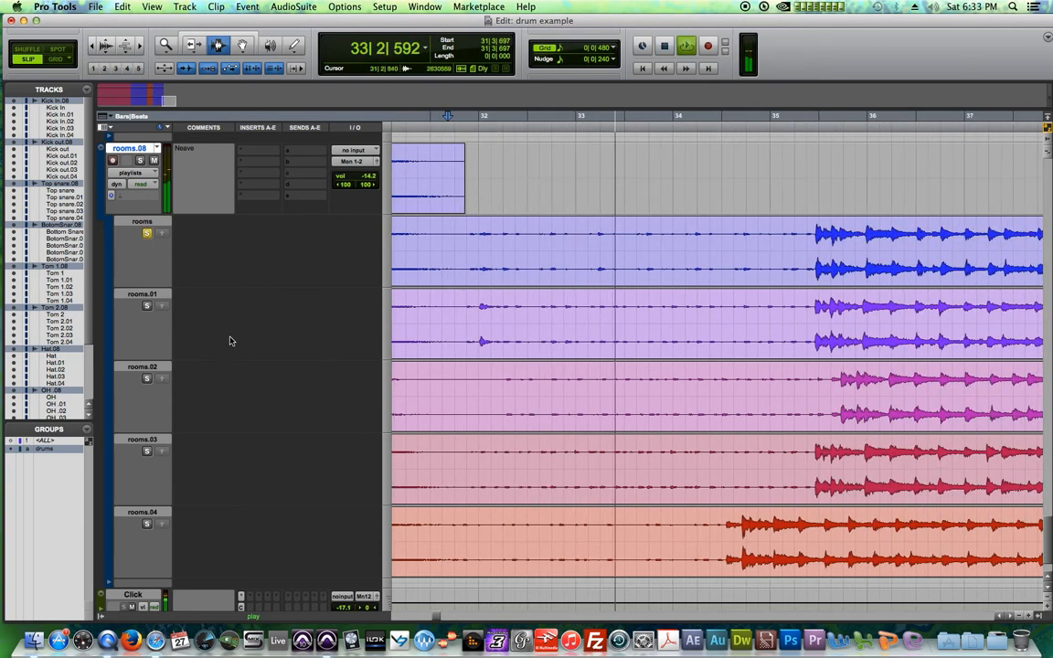
{"action": "key", "text": "space"}
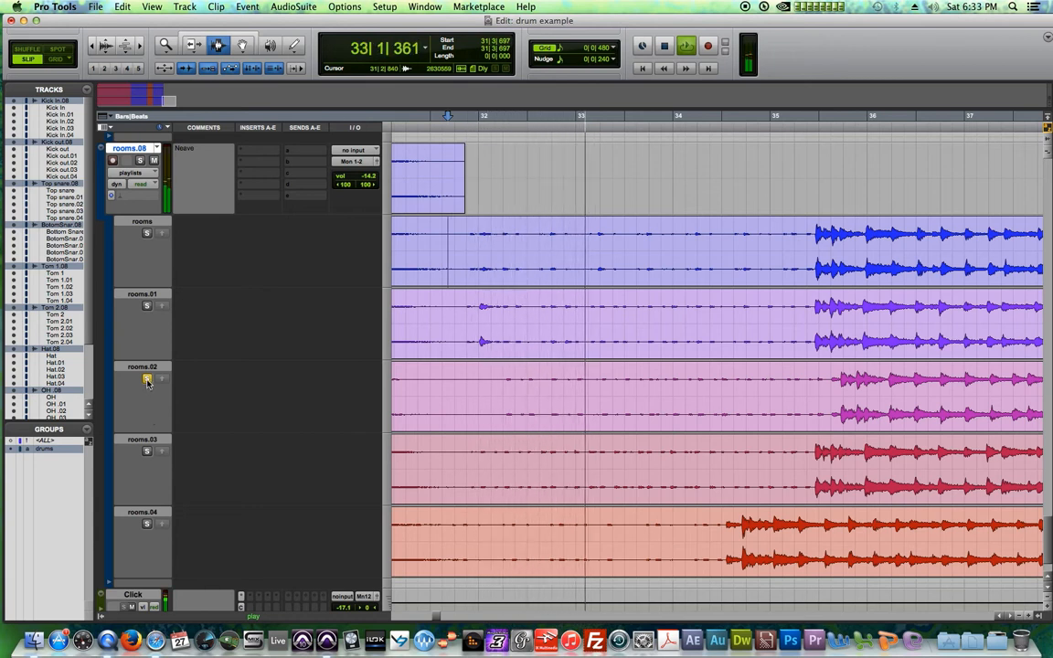
{"action": "key", "text": "space"}
Audition the soloed rooms.03 take from about 31|3 and copy its section up to about 35|2 to the main playlist.
{"action": "left_click", "coordinate": [147, 451]}
{"action": "key", "text": "space"}
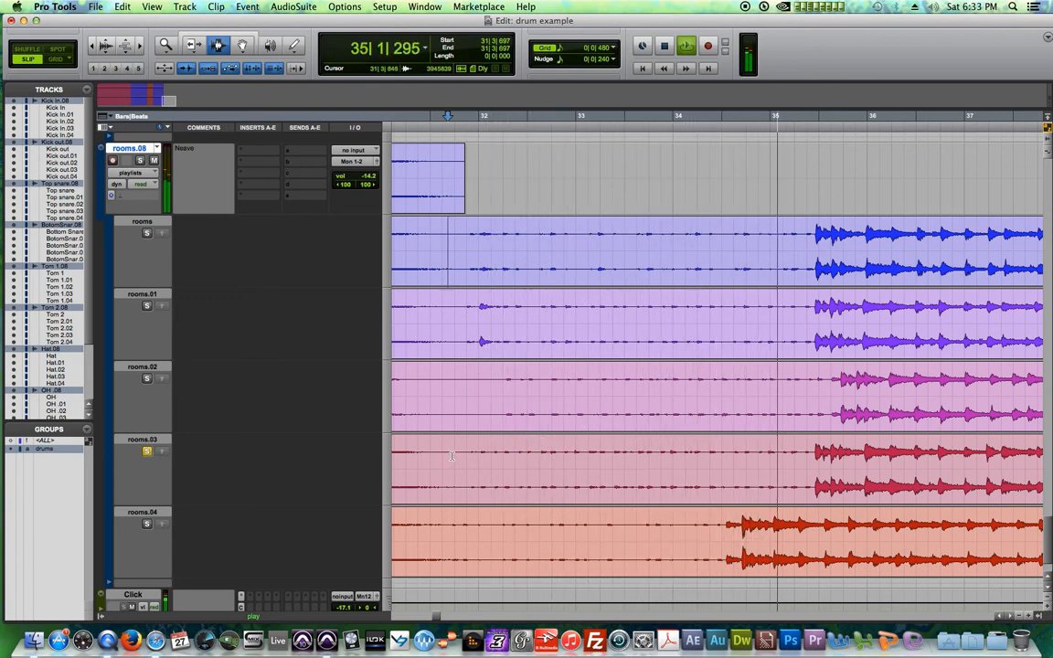
{"action": "key", "text": "space"}
{"action": "left_click_drag", "start_coordinate": [452, 455], "coordinate": [810, 476]}
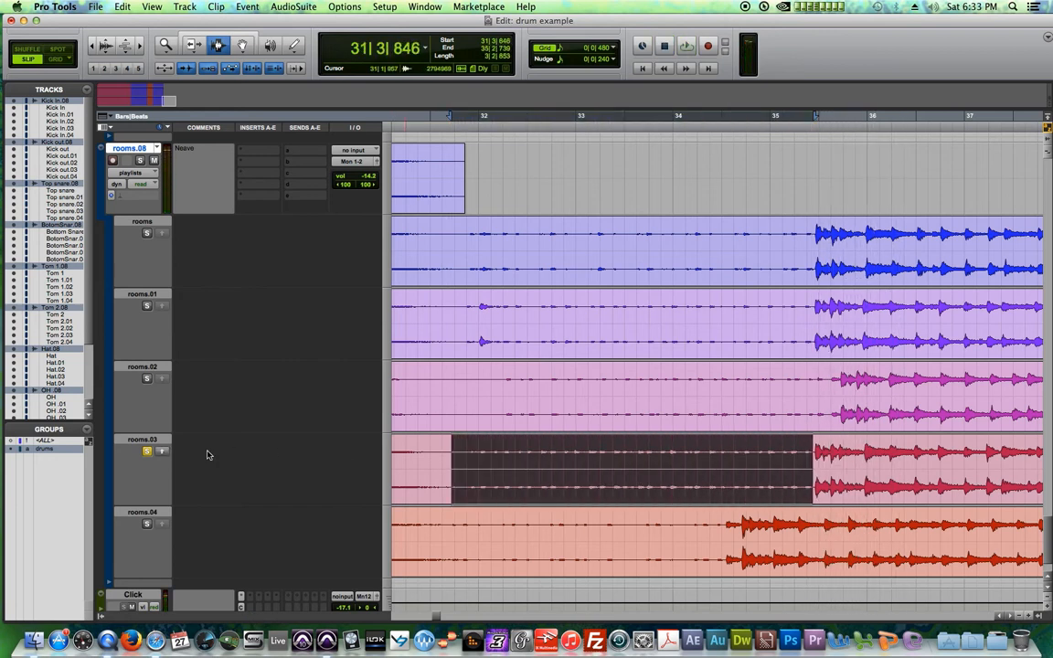
{"action": "left_click", "coordinate": [159, 452]}
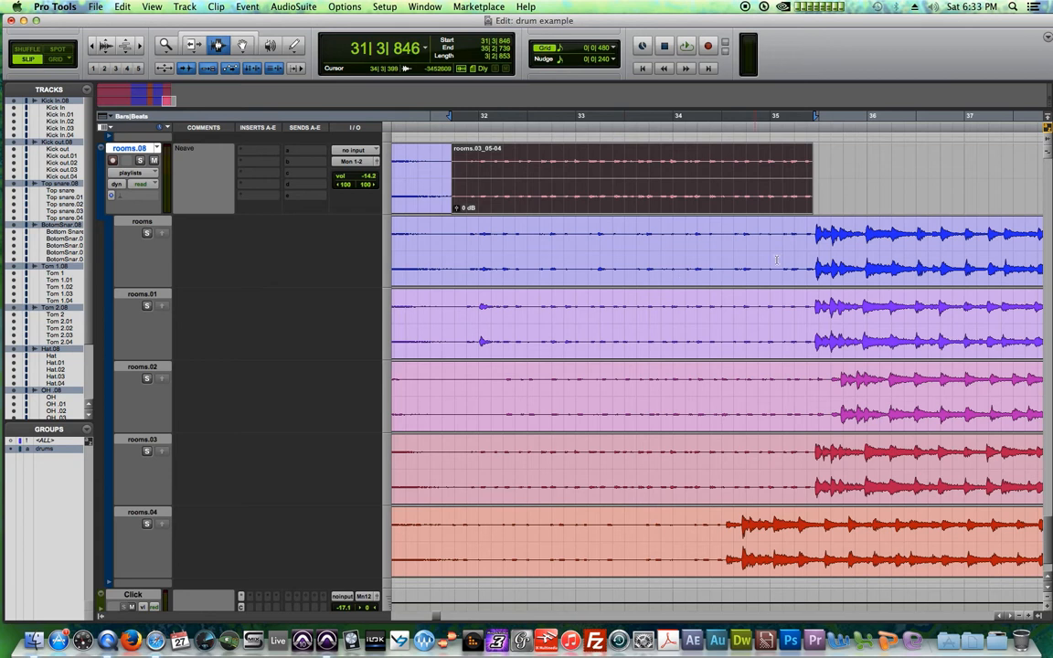
Mark the drum entry from about 35|2 to 37|3 across rooms to rooms.03 and audition rooms.03.
{"action": "left_click_drag", "start_coordinate": [812, 257], "coordinate": [887, 486]}
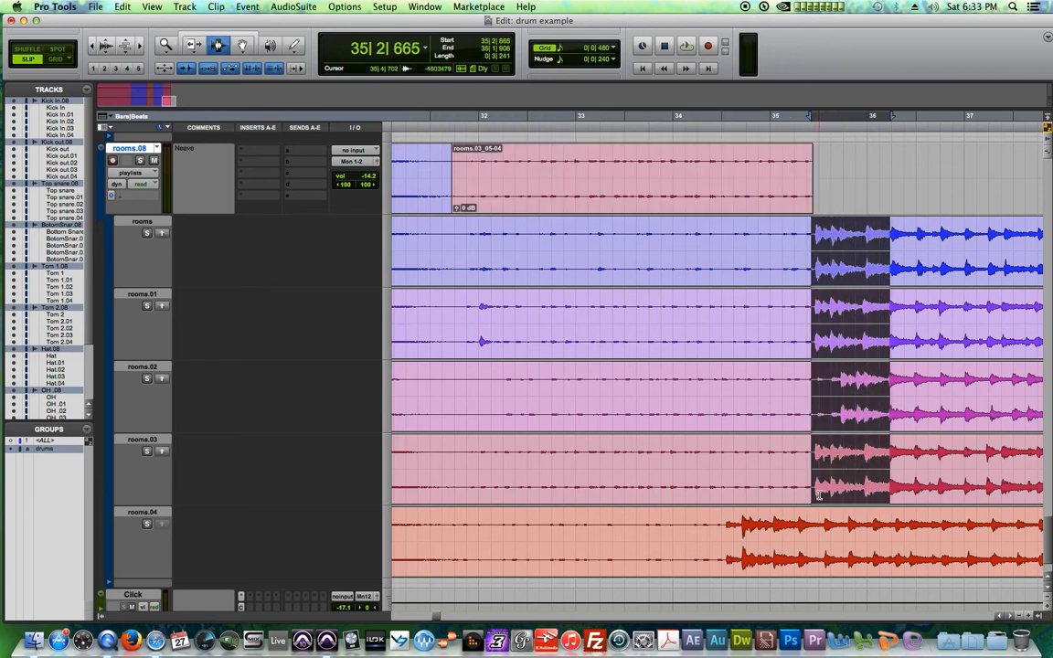
{"action": "left_click_drag", "start_coordinate": [437, 617], "coordinate": [439, 617]}
{"action": "left_click_drag", "start_coordinate": [586, 219], "coordinate": [799, 461]}
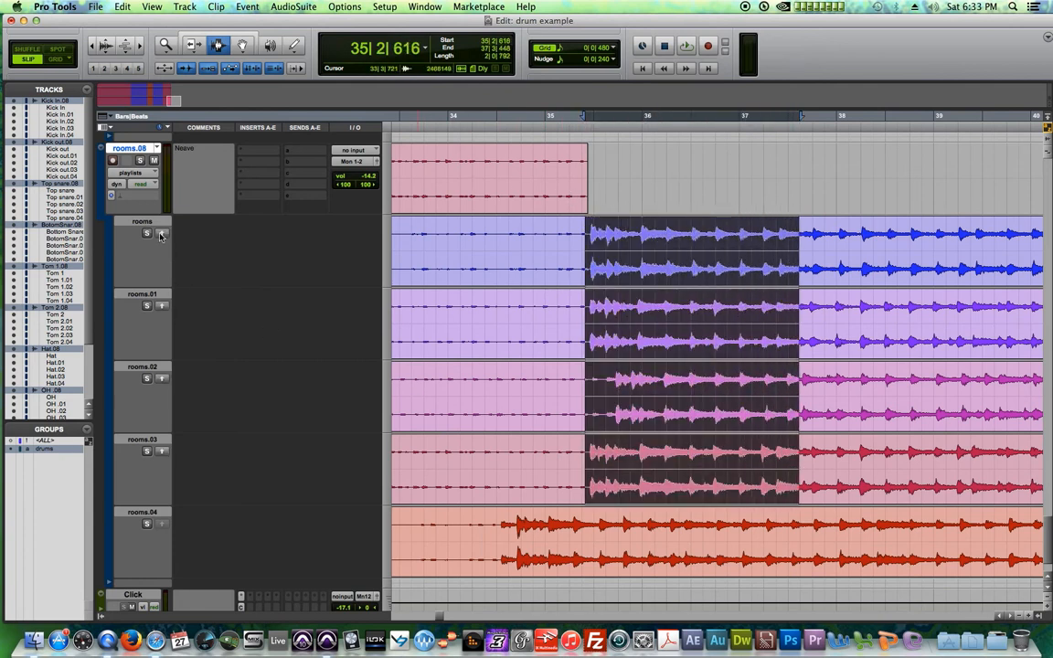
{"action": "key", "text": "space"}
Audition the rooms.01 take from about 35|2 and copy its section up to about 44|2 to the main playlist.
{"action": "left_click", "coordinate": [145, 306]}
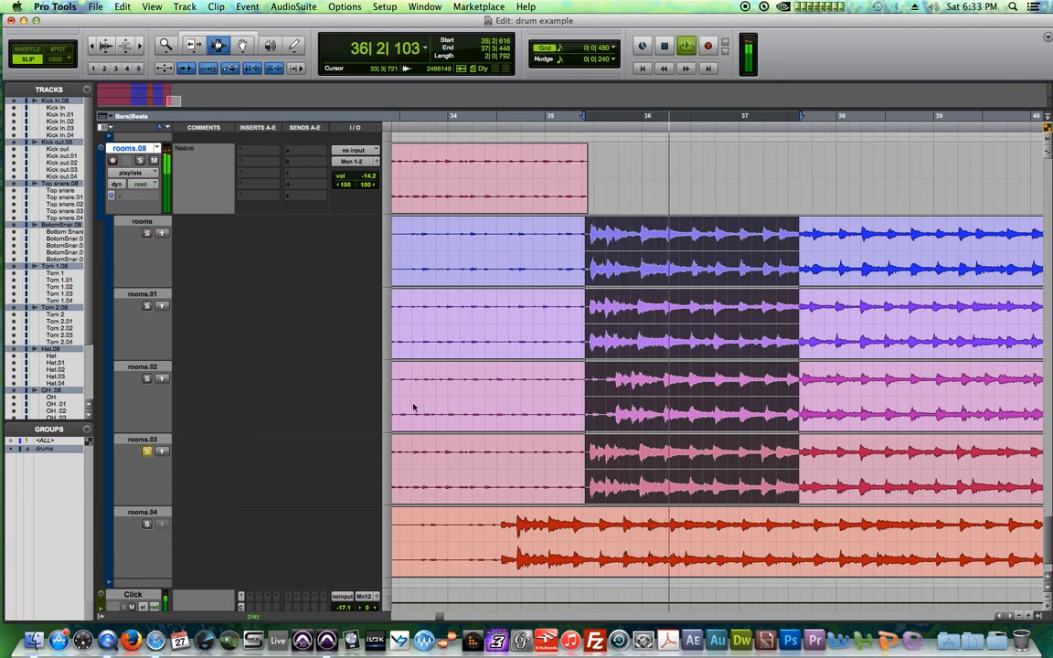
{"action": "left_click", "coordinate": [574, 318]}
{"action": "key", "text": "space"}
{"action": "key", "text": "space"}
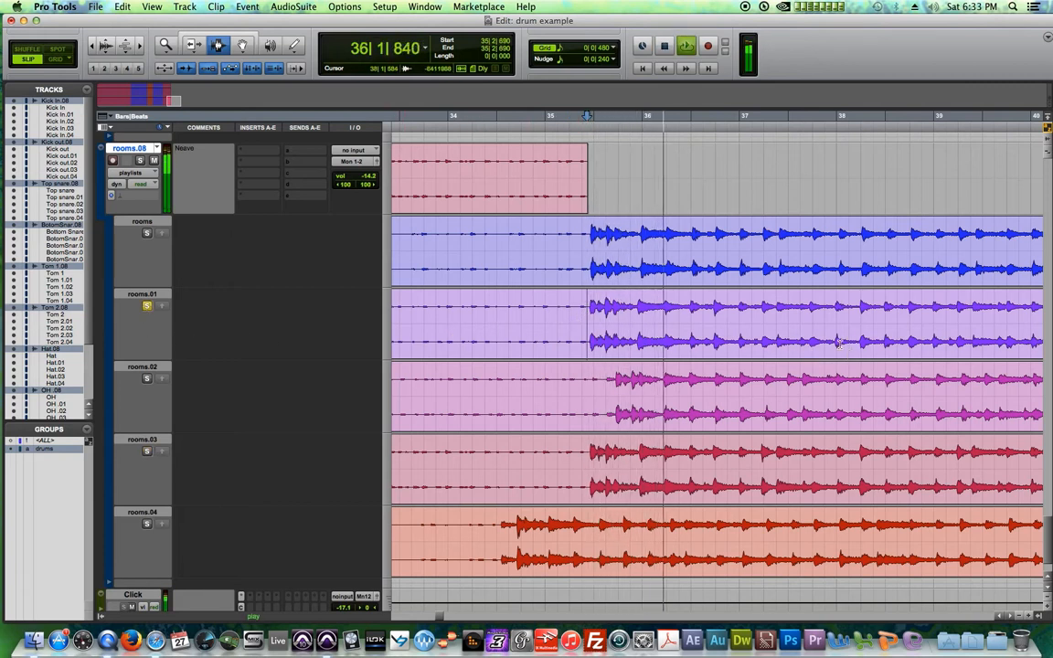
{"action": "left_click_drag", "start_coordinate": [576, 316], "coordinate": [987, 341]}
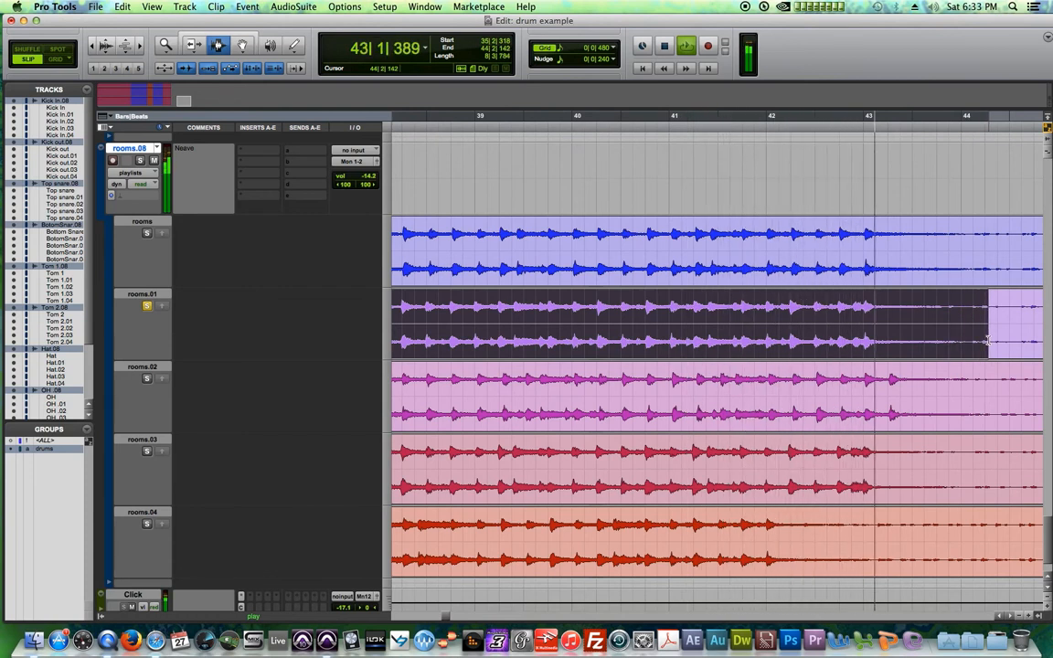
{"action": "left_click_drag", "start_coordinate": [987, 340], "coordinate": [1002, 342]}
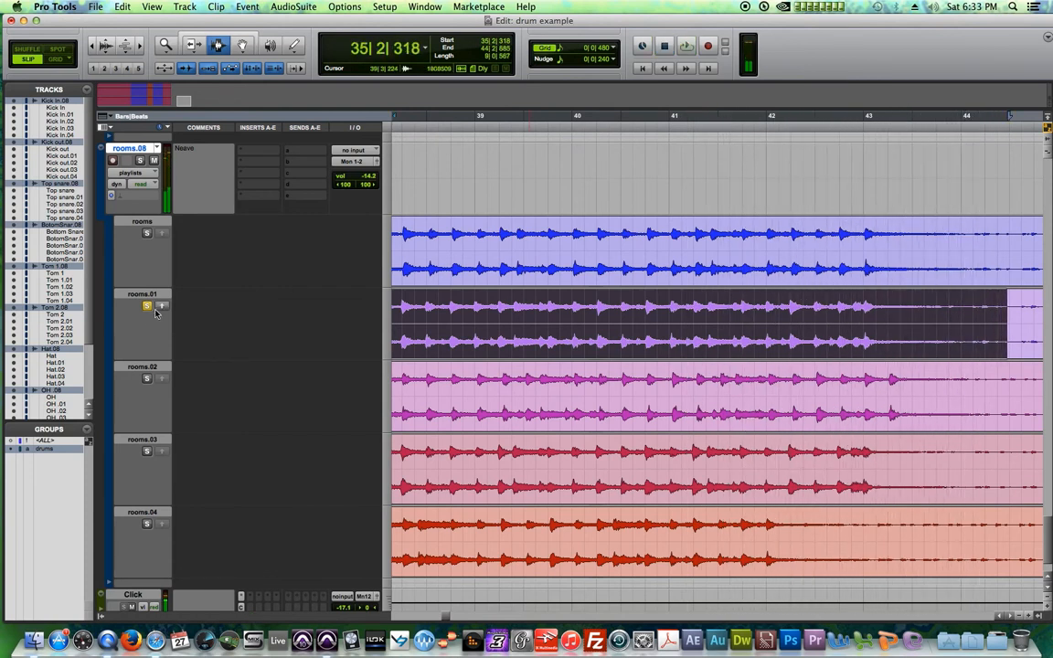
{"action": "left_click", "coordinate": [162, 309]}
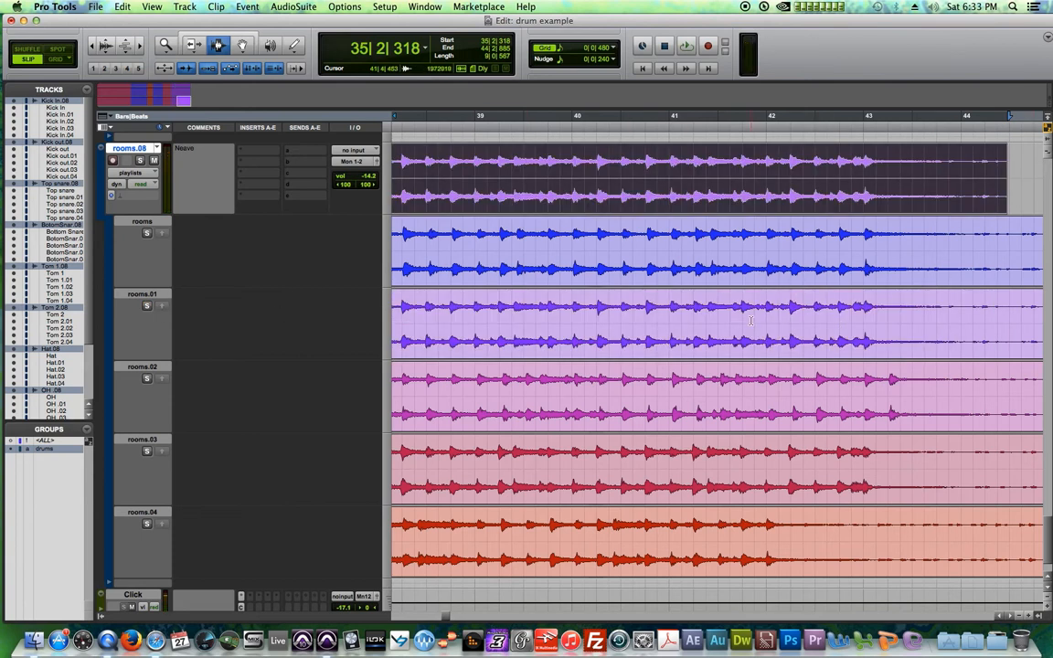
Audition the ending from about 41|3 in rooms and rooms.03, and copy the rooms.03 section up to about 44|3 to the main playlist.
{"action": "left_click_drag", "start_coordinate": [751, 320], "coordinate": [901, 324]}
{"action": "left_click", "coordinate": [909, 311]}
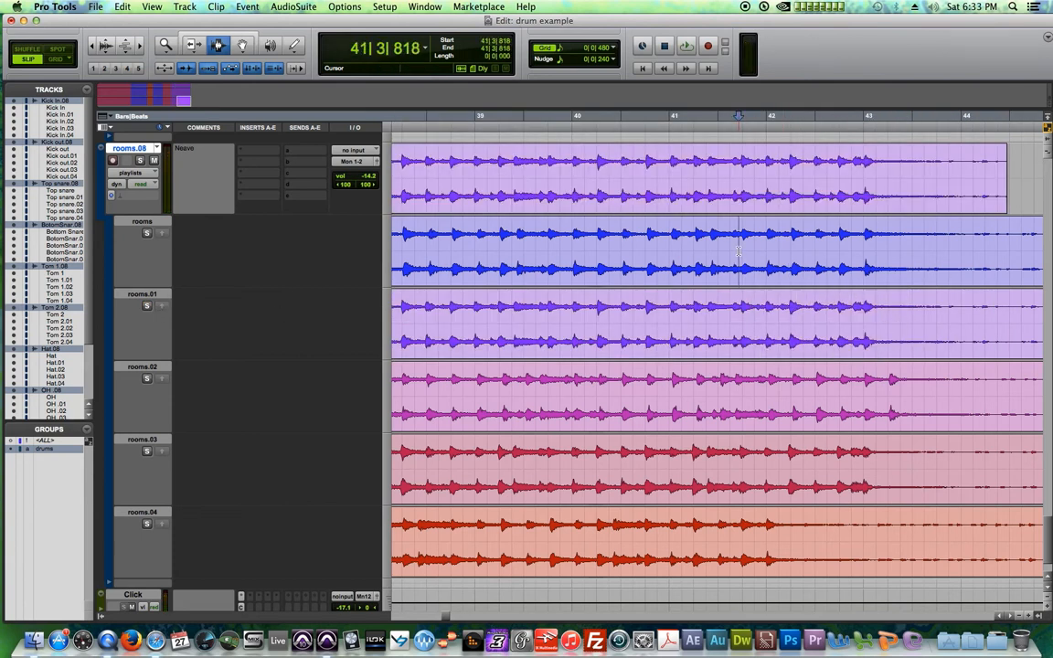
{"action": "key", "text": "space"}
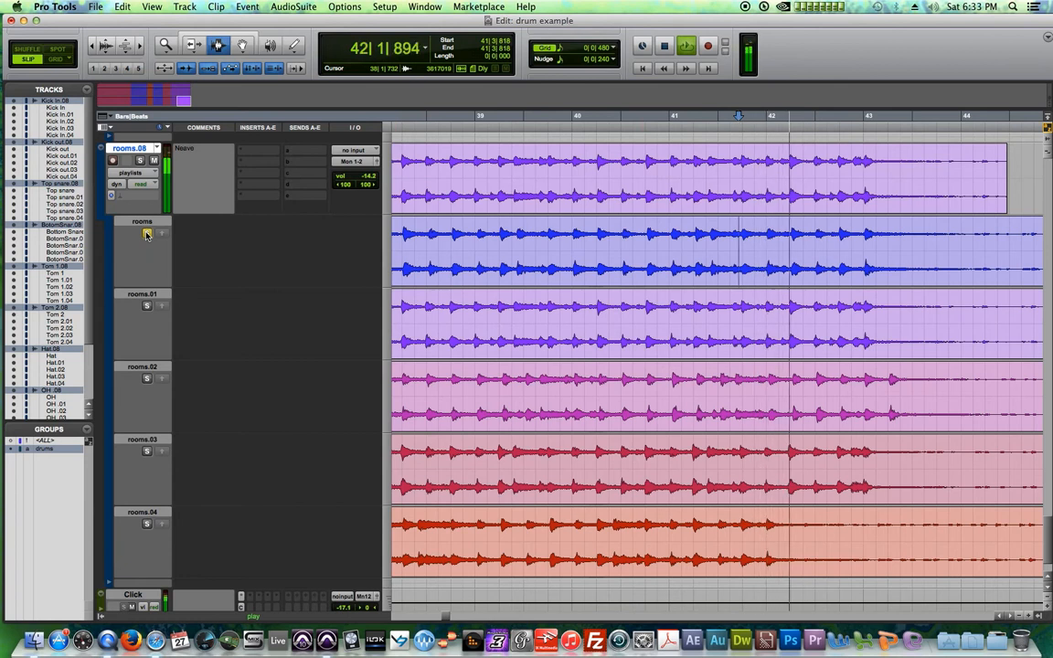
{"action": "left_click", "coordinate": [146, 233]}
{"action": "key", "text": "space"}
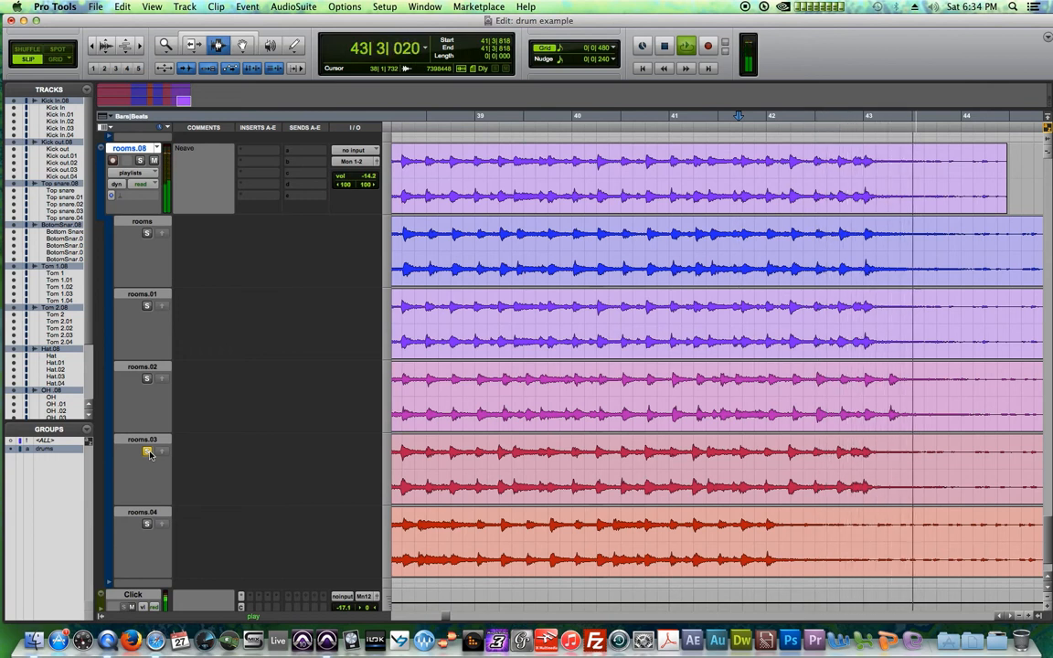
{"action": "key", "text": "space"}
{"action": "left_click_drag", "start_coordinate": [740, 466], "coordinate": [615, 442]}
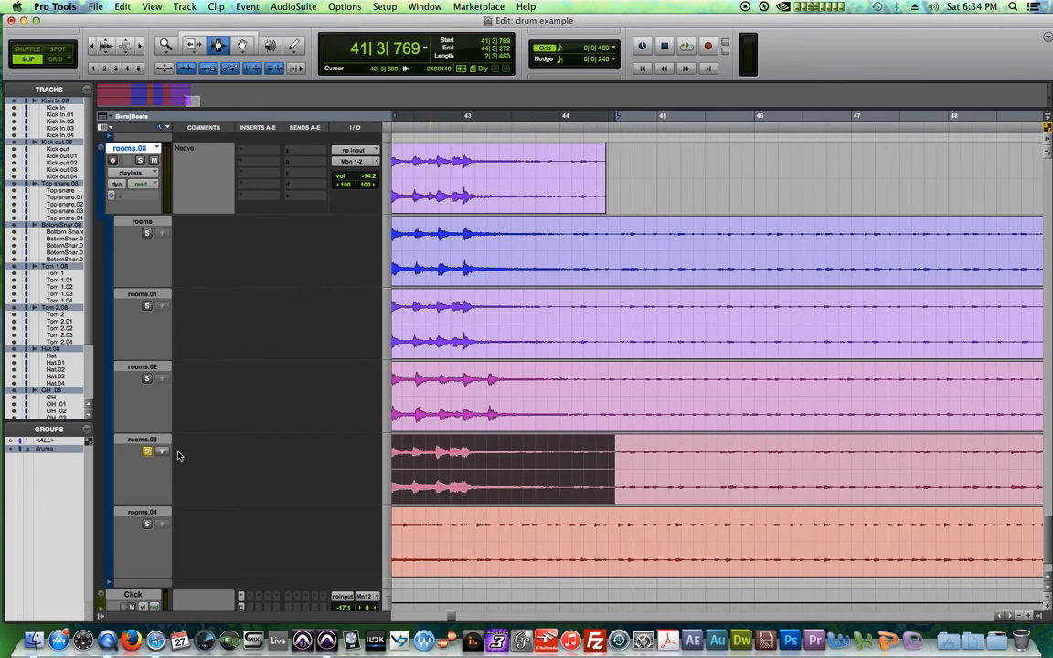
{"action": "left_click", "coordinate": [162, 450]}
Examine the remaining uncomped part of the rooms main playlist, from about bar 43 to bar 190.
{"action": "key", "text": "r"}
{"action": "key", "text": "r"}
{"action": "key", "text": "r"}
{"action": "key", "text": "r"}
{"action": "key", "text": "r"}
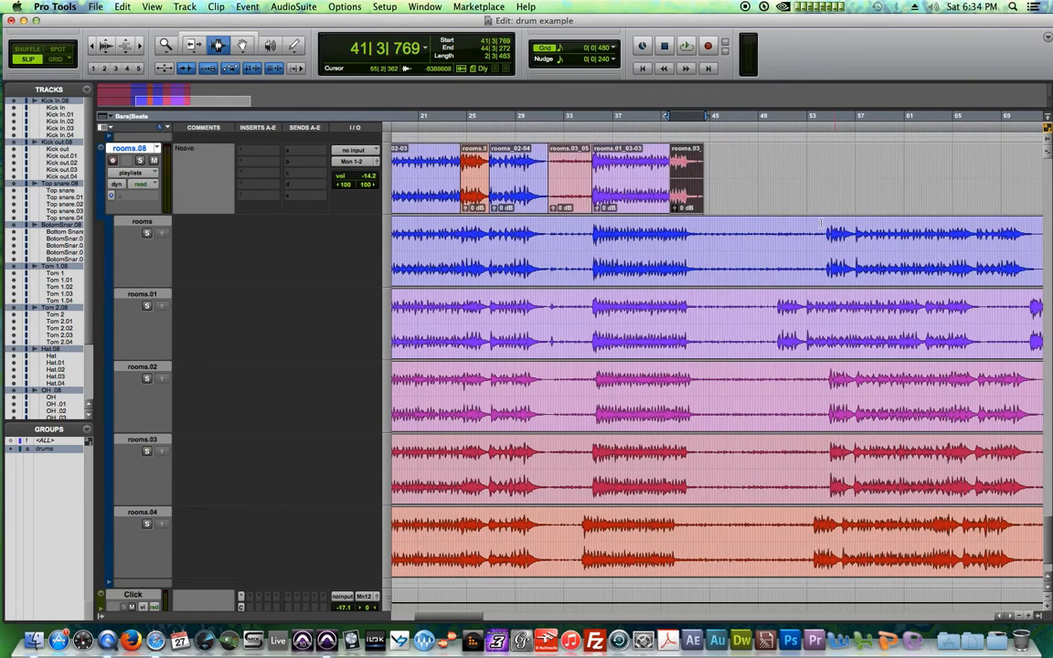
{"action": "left_click", "coordinate": [542, 174]}
{"action": "left_click_drag", "start_coordinate": [542, 178], "coordinate": [930, 182]}
{"action": "left_click_drag", "start_coordinate": [970, 185], "coordinate": [420, 173]}
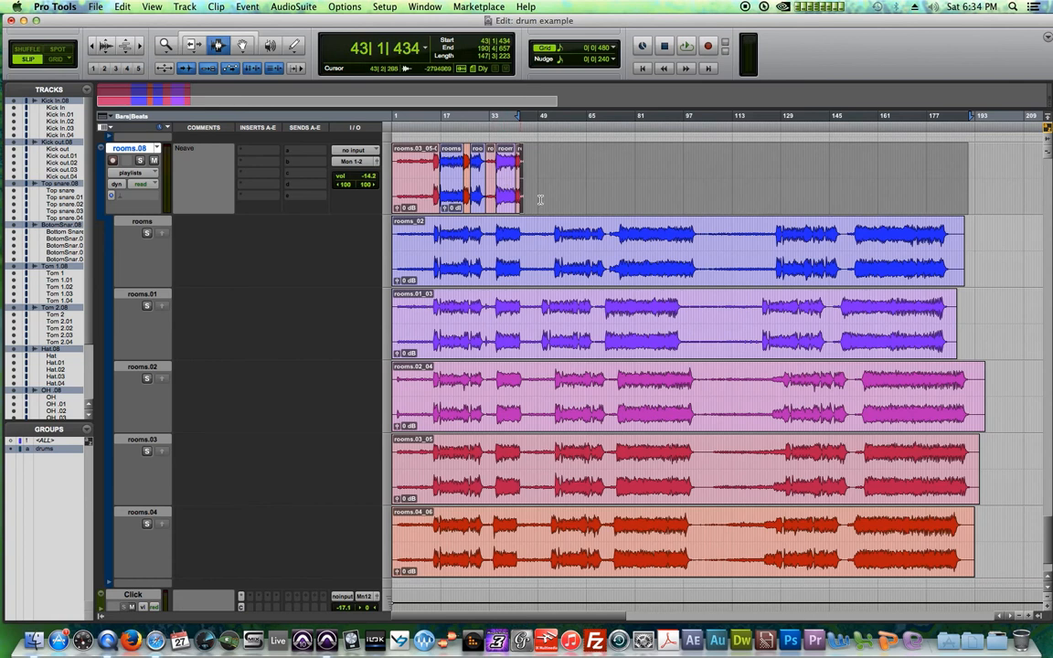
{"action": "left_click", "coordinate": [625, 188]}
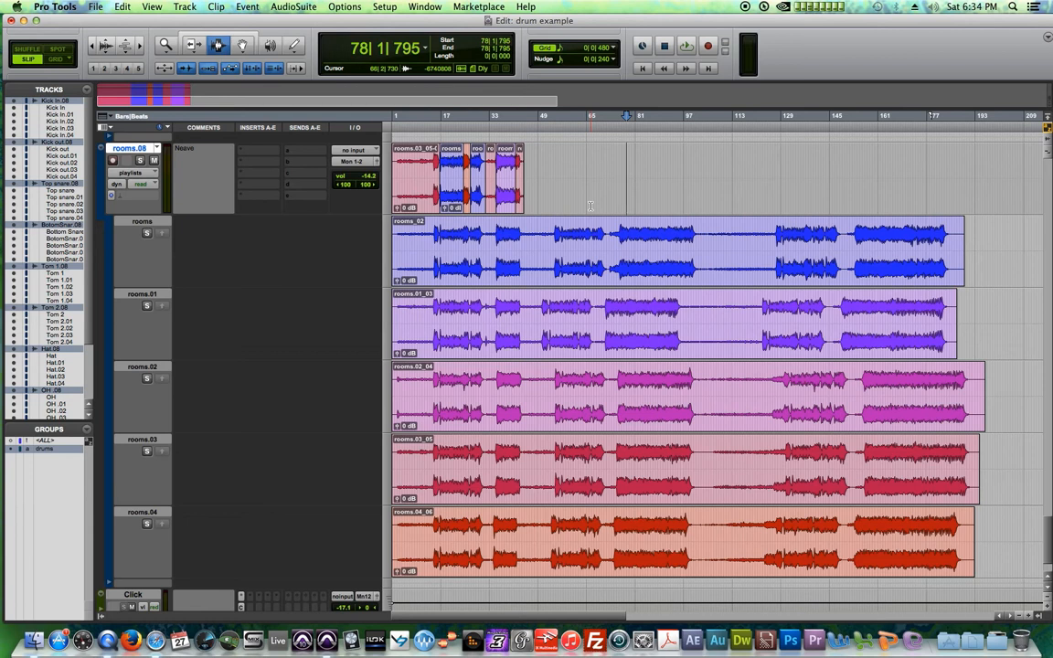
Compare the remaining song sections across all five rooms takes, from about bar 46 to bar 154.
{"action": "left_click_drag", "start_coordinate": [534, 245], "coordinate": [855, 582]}
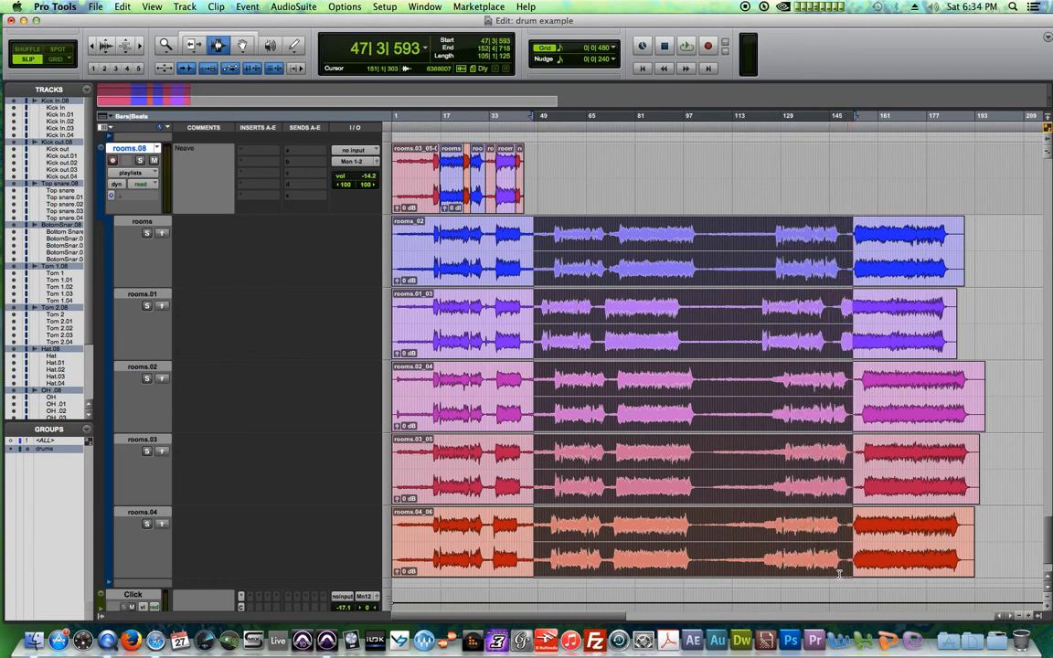
{"action": "left_click", "coordinate": [724, 298]}
{"action": "left_click_drag", "start_coordinate": [531, 241], "coordinate": [759, 538]}
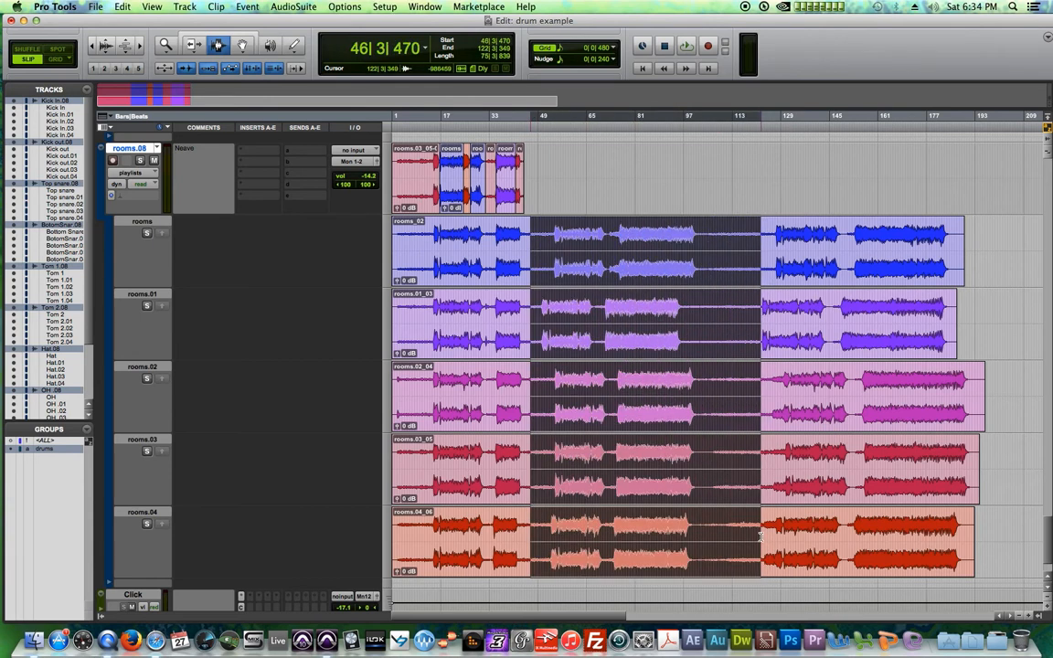
{"action": "left_click", "coordinate": [655, 401]}
{"action": "left_click_drag", "start_coordinate": [544, 246], "coordinate": [831, 560]}
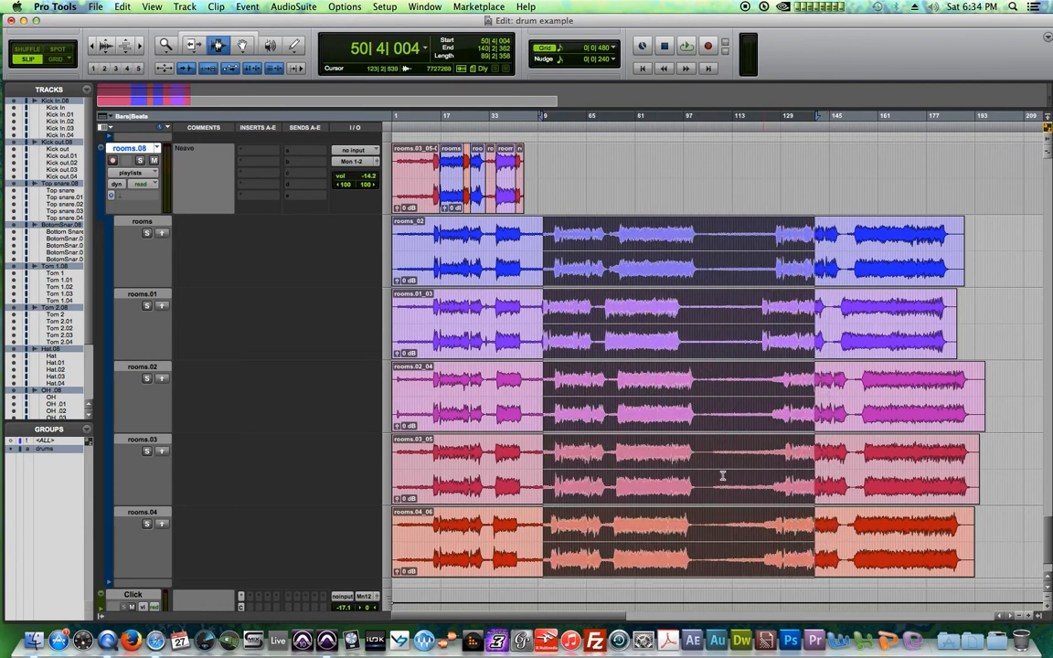
{"action": "left_click", "coordinate": [704, 471]}
{"action": "left_click_drag", "start_coordinate": [543, 245], "coordinate": [825, 423]}
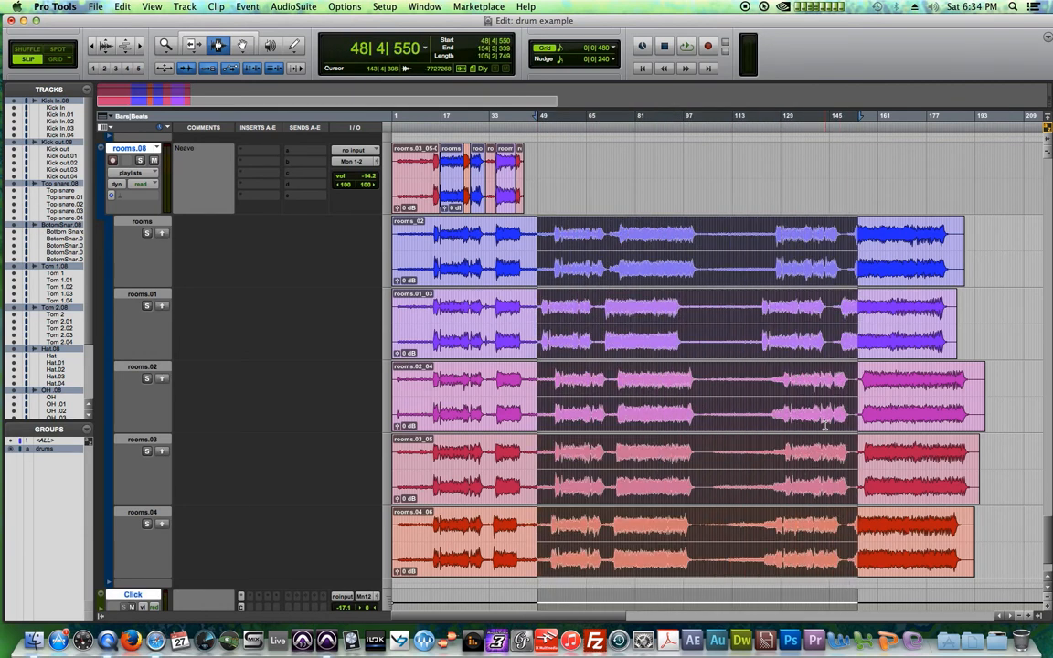
{"action": "left_click", "coordinate": [613, 235]}
{"action": "left_click_drag", "start_coordinate": [619, 238], "coordinate": [706, 574]}
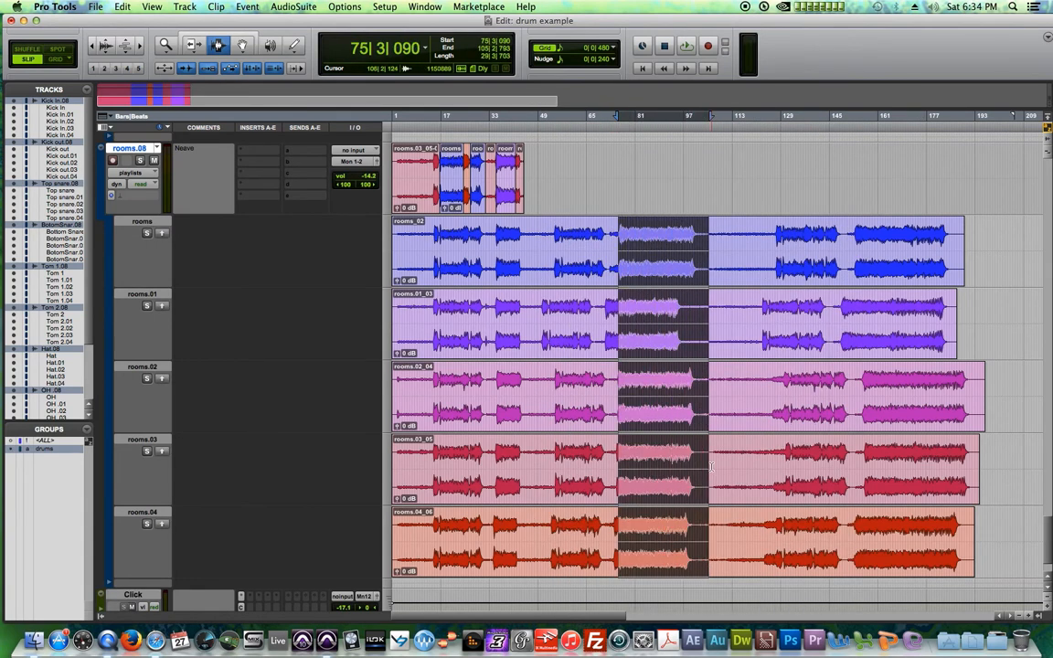
{"action": "left_click", "coordinate": [711, 573]}
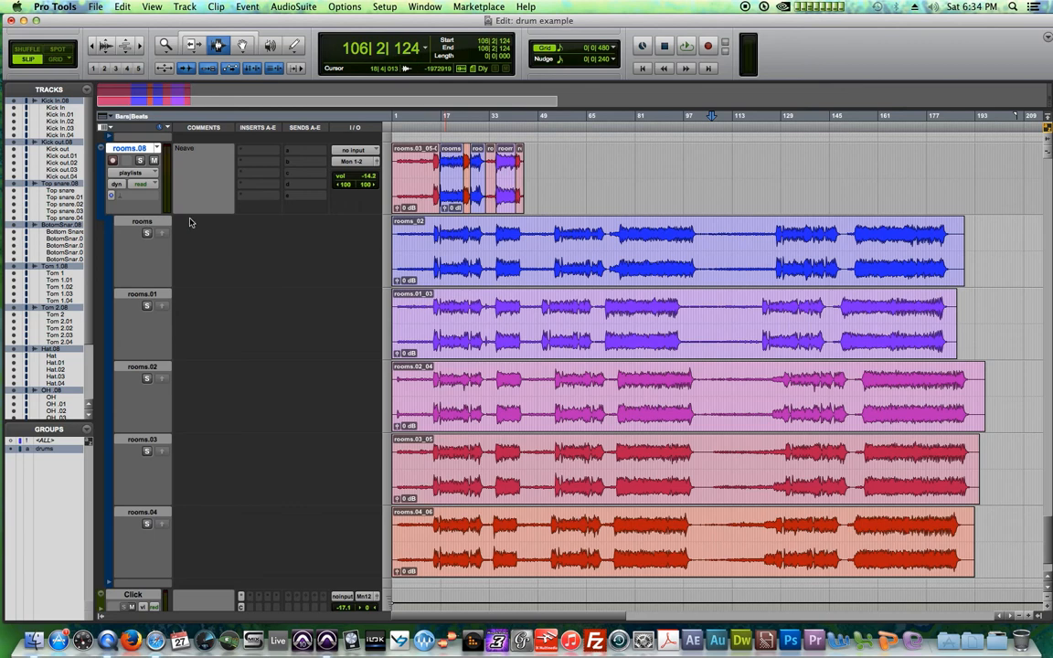
{"action": "left_click_drag", "start_coordinate": [524, 192], "coordinate": [975, 216]}
{"action": "left_click", "coordinate": [977, 227]}
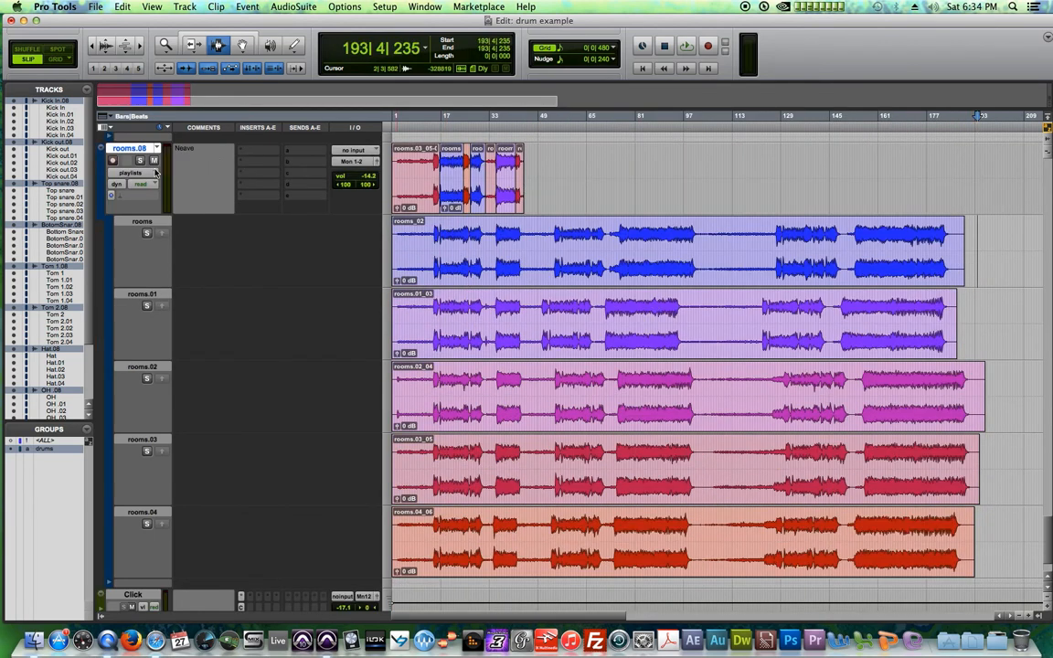
Show the grouped drum tracks as compact waveforms instead of playlists and return to the session start.
{"action": "left_click", "coordinate": [142, 172]}
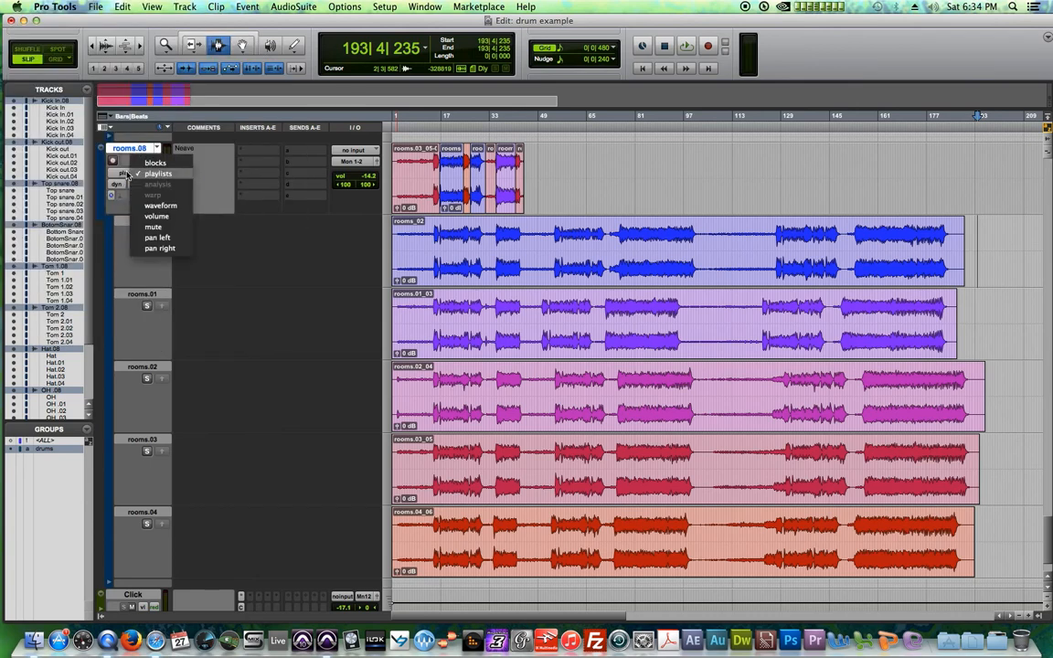
{"action": "left_click", "coordinate": [160, 206]}
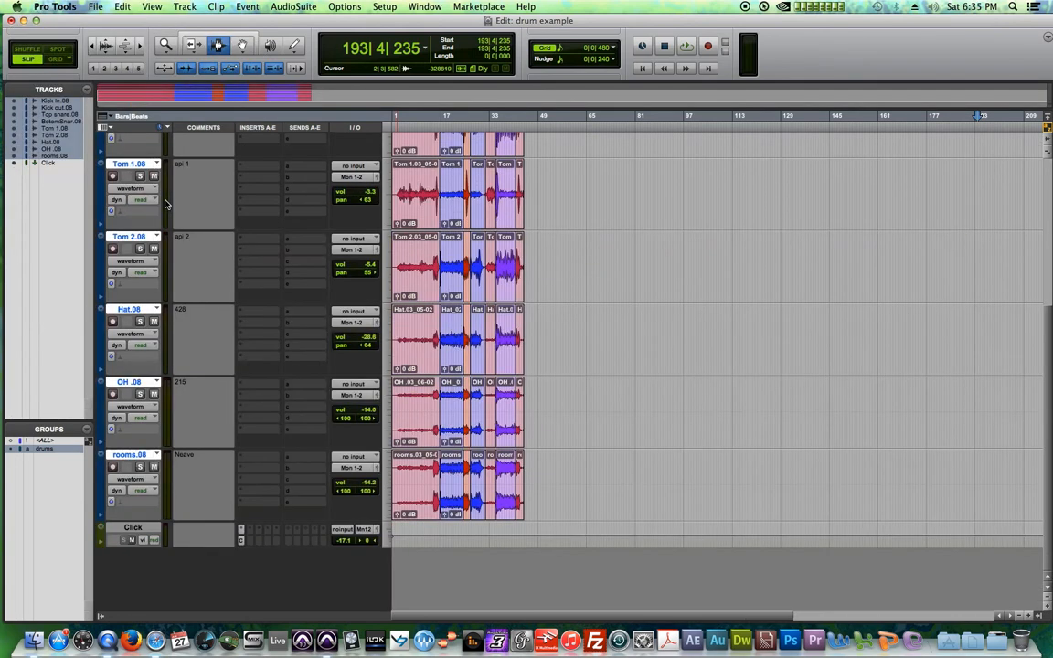
{"action": "left_click", "coordinate": [1049, 601]}
{"action": "left_click", "coordinate": [1049, 601]}
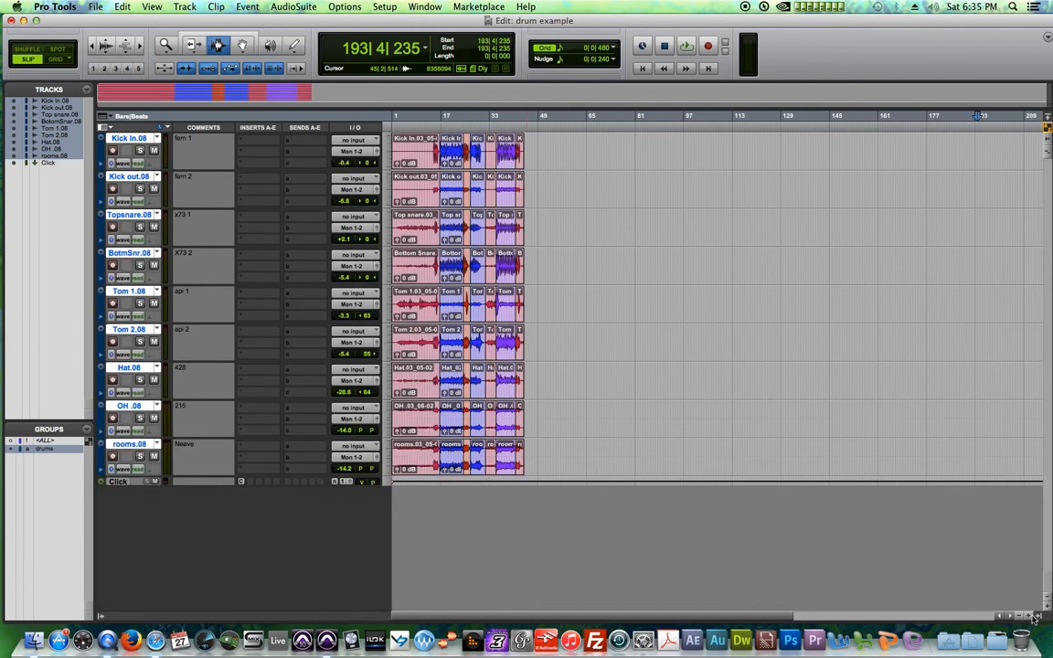
{"action": "left_click", "coordinate": [1030, 616]}
{"action": "left_click_drag", "start_coordinate": [806, 617], "coordinate": [477, 539]}
{"action": "key", "text": "t"}
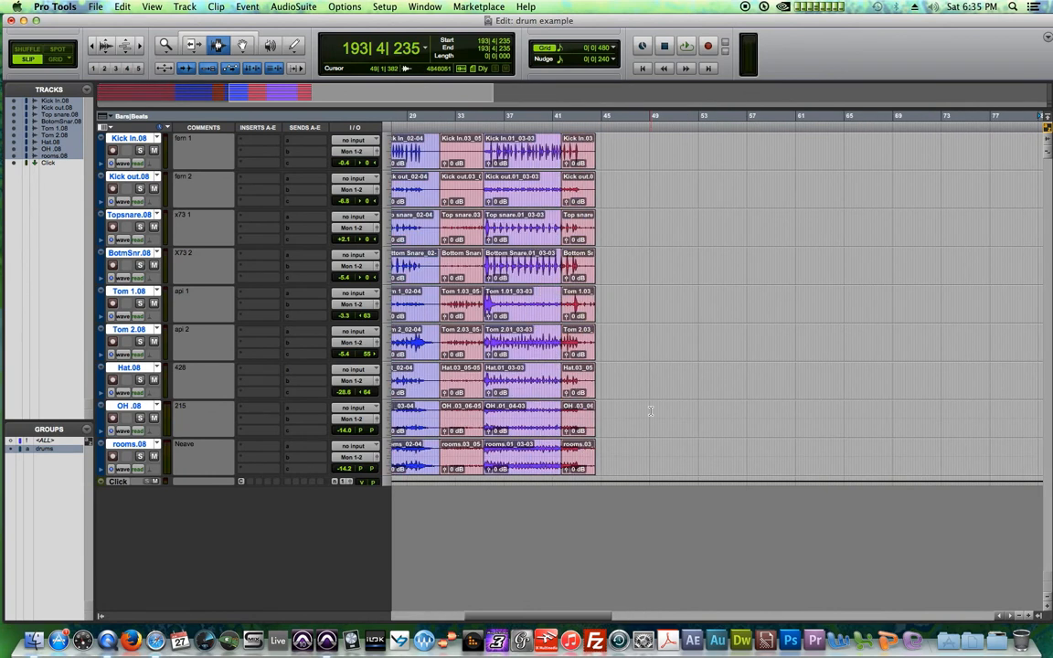
{"action": "key", "text": "Return"}
{"action": "key", "text": "t"}
{"action": "key", "text": "r"}
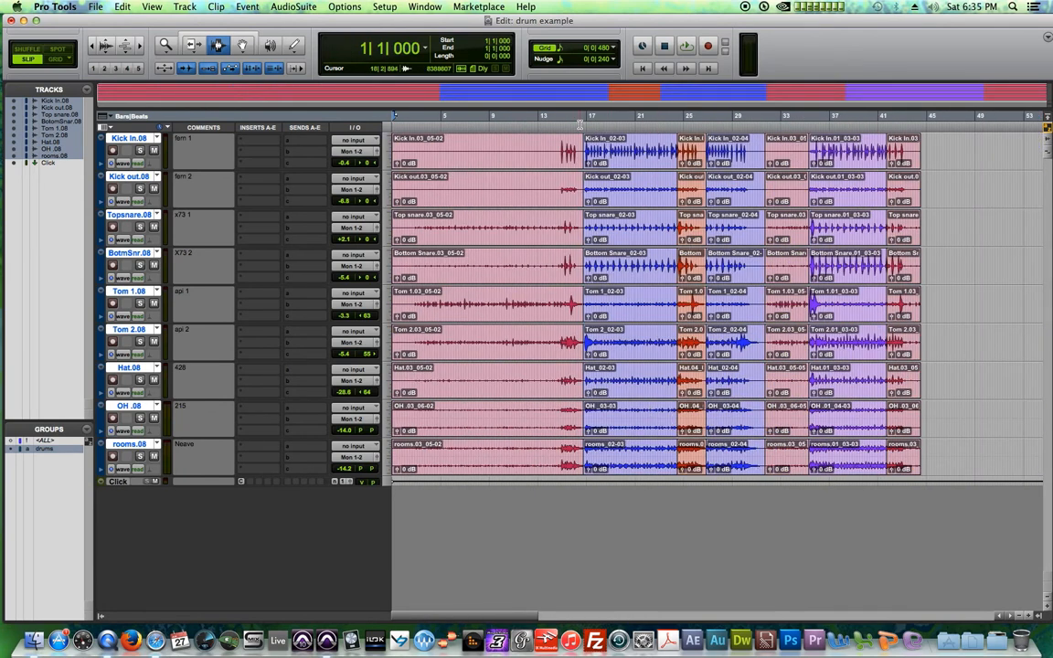
Trim the first edit point on all drum tracks to about 16|4|299, just ahead of the drum entry at bar 17.
{"action": "left_click", "coordinate": [590, 188]}
{"action": "key", "text": "t"}
{"action": "key", "text": "t"}
{"action": "key", "text": "t"}
{"action": "key", "text": "t"}
{"action": "key", "text": "t"}
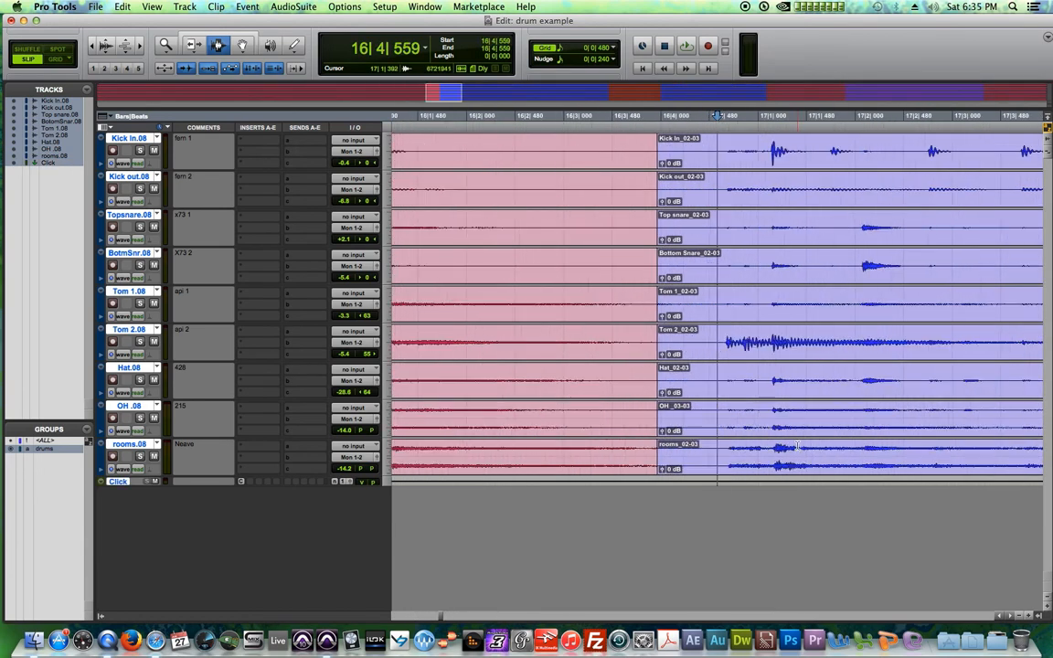
{"action": "key", "text": "t"}
{"action": "key", "text": "r"}
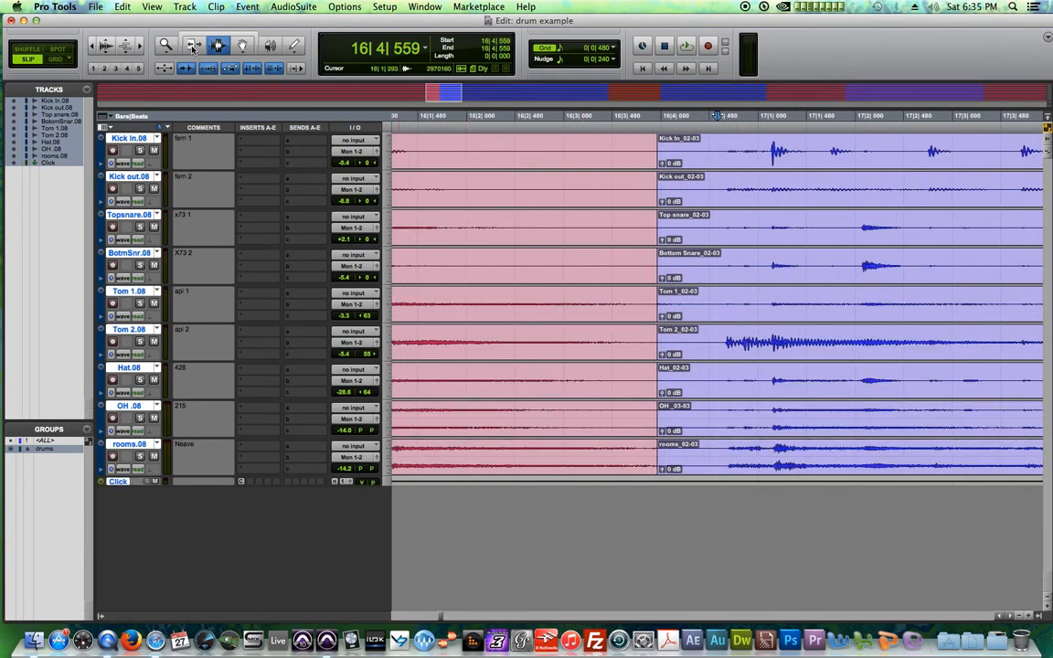
{"action": "left_click", "coordinate": [192, 47]}
{"action": "left_click_drag", "start_coordinate": [597, 262], "coordinate": [718, 305]}
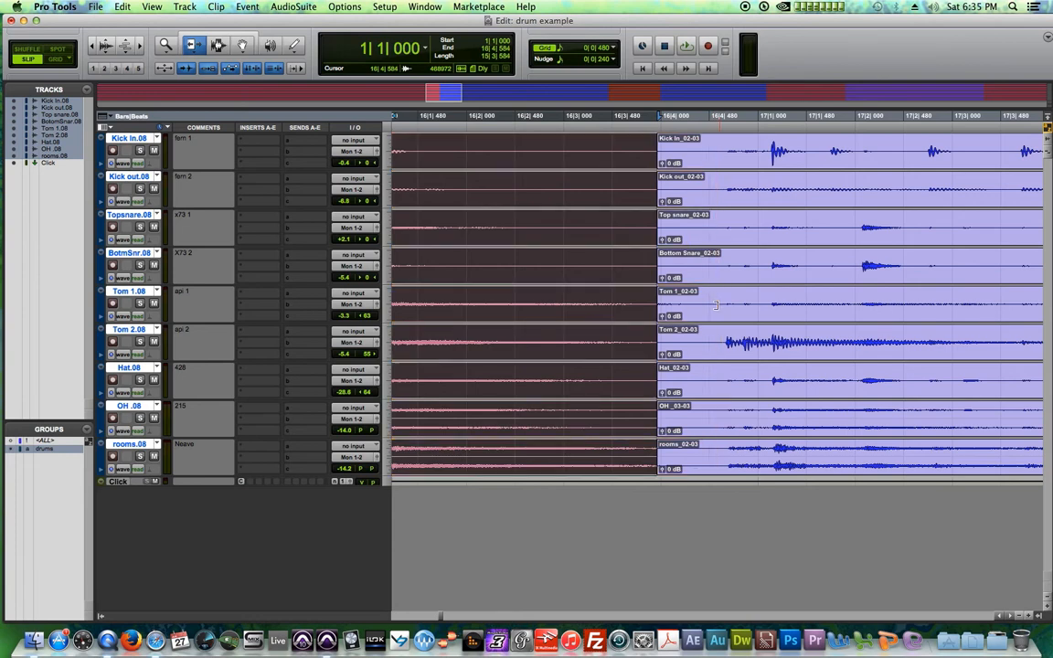
{"action": "left_click_drag", "start_coordinate": [760, 267], "coordinate": [691, 259]}
Trim the second edit point on all drum tracks to about 24|2|925, just ahead of the kick hit.
{"action": "key", "text": "r"}
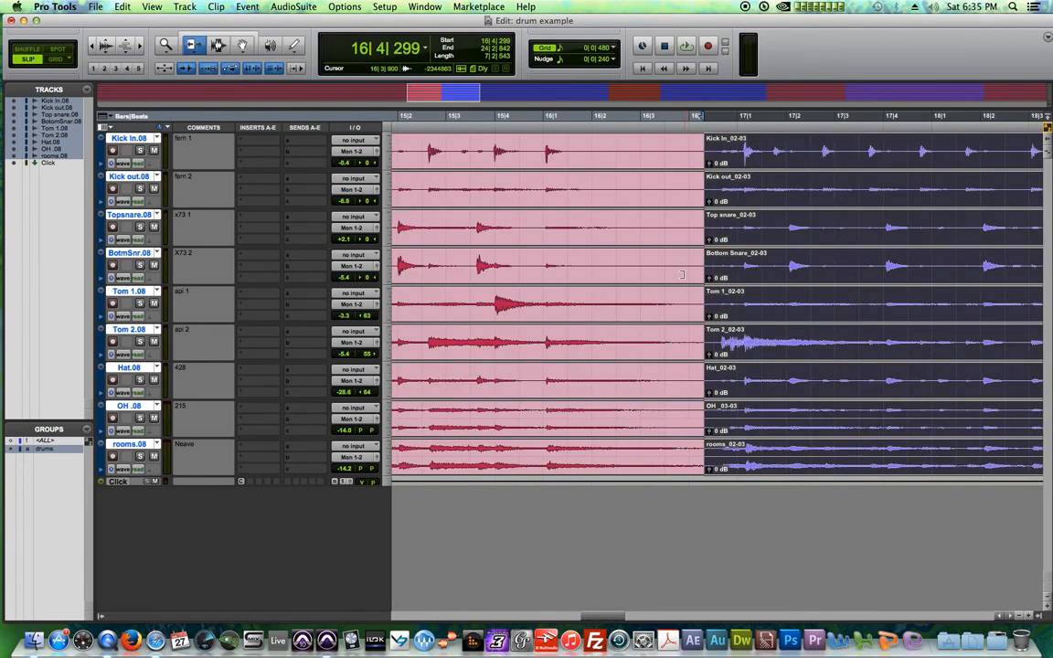
{"action": "key", "text": "r"}
{"action": "key", "text": "r"}
{"action": "key", "text": "r"}
{"action": "left_click", "coordinate": [905, 118]}
{"action": "key", "text": "t"}
{"action": "key", "text": "t"}
{"action": "key", "text": "t"}
{"action": "key", "text": "t"}
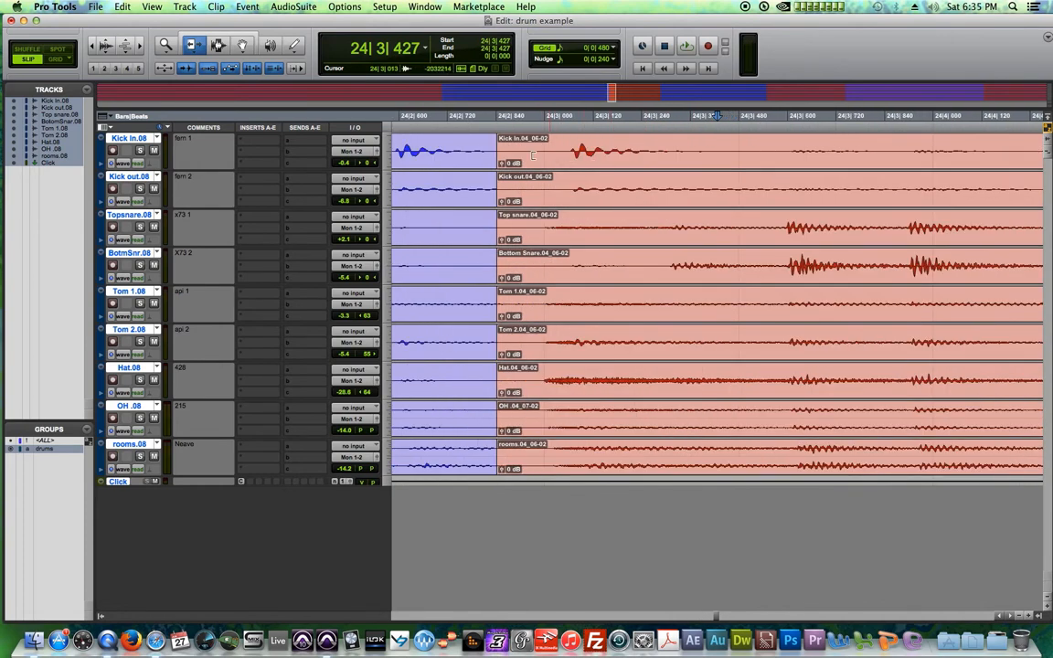
{"action": "left_click", "coordinate": [624, 198]}
{"action": "left_click_drag", "start_coordinate": [654, 176], "coordinate": [624, 173]}
Inspect the next edit point on all drum tracks, just before bar 27.
{"action": "key", "text": "r"}
{"action": "key", "text": "r"}
{"action": "key", "text": "r"}
{"action": "key", "text": "r"}
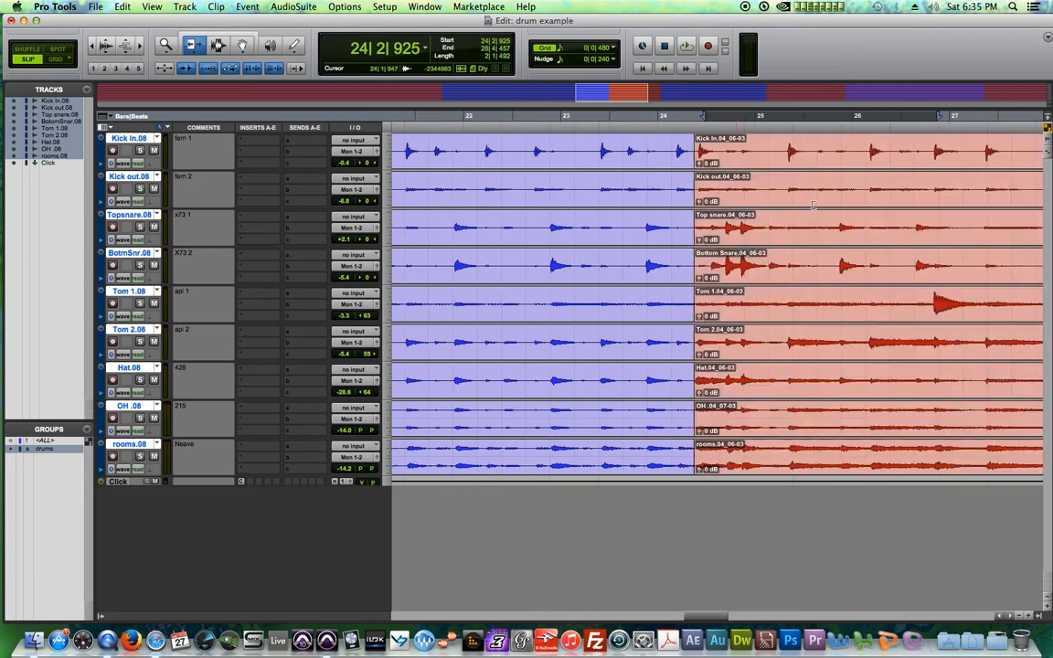
{"action": "left_click", "coordinate": [834, 120]}
{"action": "key", "text": "t"}
{"action": "key", "text": "t"}
{"action": "key", "text": "t"}
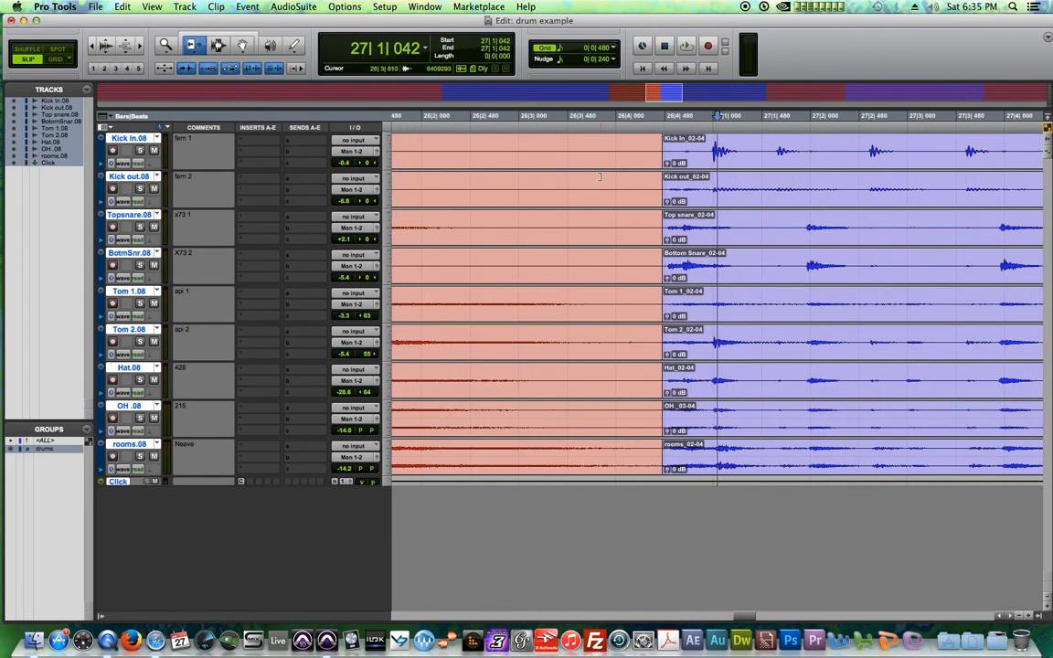
Trim the edit point after the bar 27 to 31 section to about 31|4|592 on all drum tracks.
{"action": "key", "text": "r"}
{"action": "key", "text": "r"}
{"action": "key", "text": "r"}
{"action": "key", "text": "r"}
{"action": "left_click", "coordinate": [843, 135]}
{"action": "key", "text": "t"}
{"action": "key", "text": "t"}
{"action": "key", "text": "t"}
{"action": "key", "text": "t"}
{"action": "left_click_drag", "start_coordinate": [632, 352], "coordinate": [713, 372]}
Inspect the edit point at about 35|2 where the drums re-enter on all tracks.
{"action": "key", "text": "r"}
{"action": "key", "text": "r"}
{"action": "key", "text": "r"}
{"action": "key", "text": "r"}
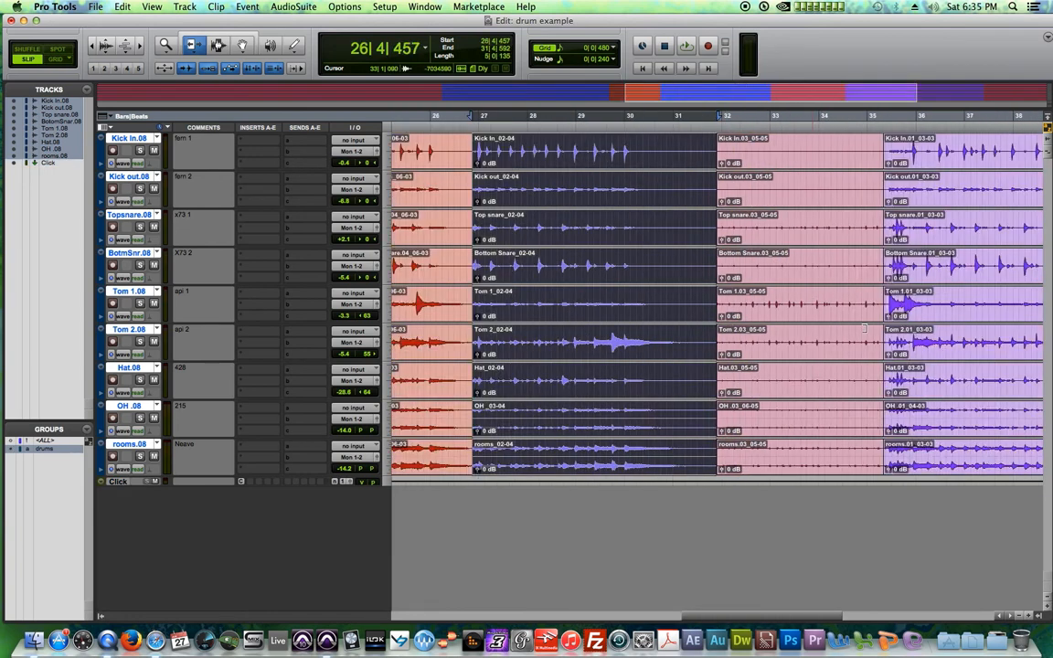
{"action": "left_click", "coordinate": [803, 114]}
{"action": "key", "text": "t"}
{"action": "key", "text": "t"}
{"action": "key", "text": "t"}
{"action": "key", "text": "r"}
{"action": "key", "text": "r"}
{"action": "key", "text": "r"}
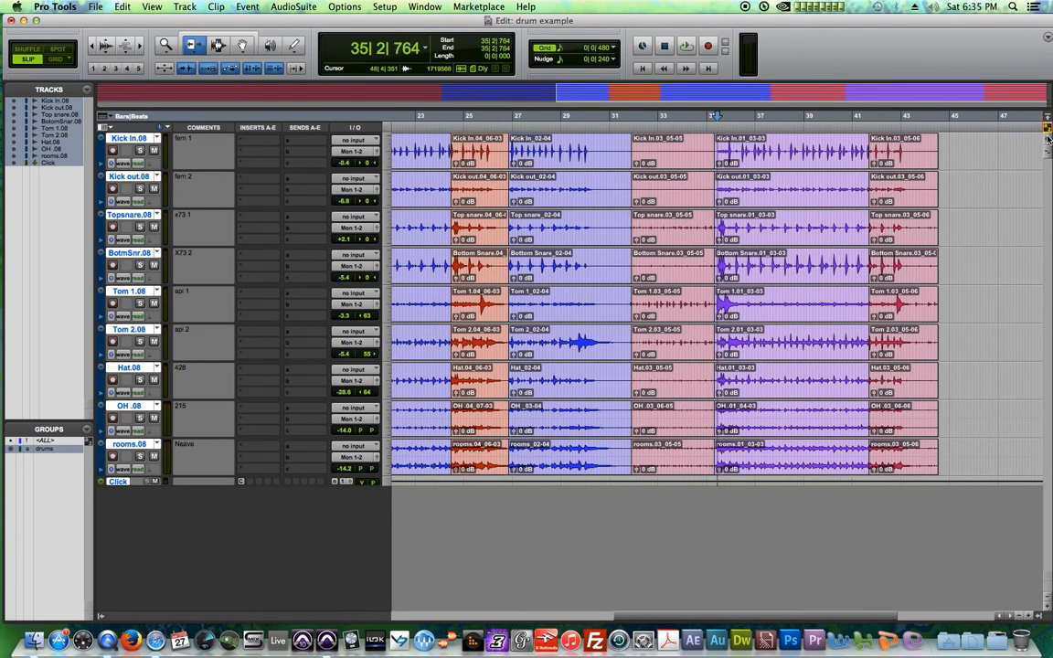
Enlarge the waveform display vertically on all drum tracks so the quieter hits are easier to see.
{"action": "key", "text": "super+alt+bracketright"}
{"action": "key", "text": "super+alt+bracketright"}
{"action": "key", "text": "super+alt+bracketright"}
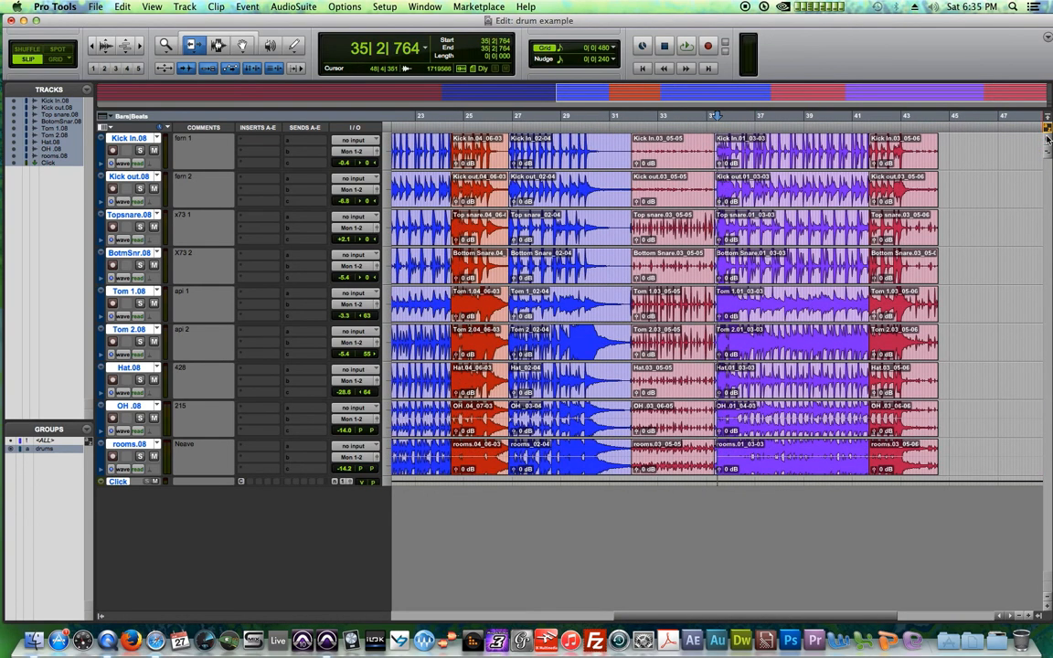
{"action": "key", "text": "super+alt+bracketleft"}
{"action": "key", "text": "super+alt+bracketleft"}
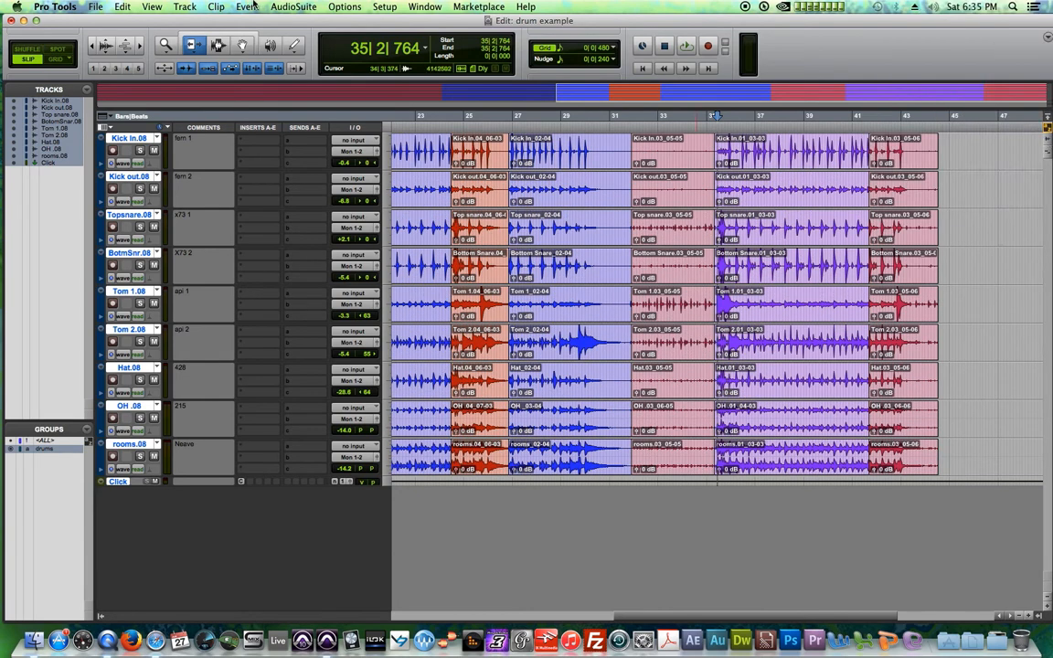
Switch the waveform display from full to Rectified.
{"action": "left_click", "coordinate": [151, 6]}
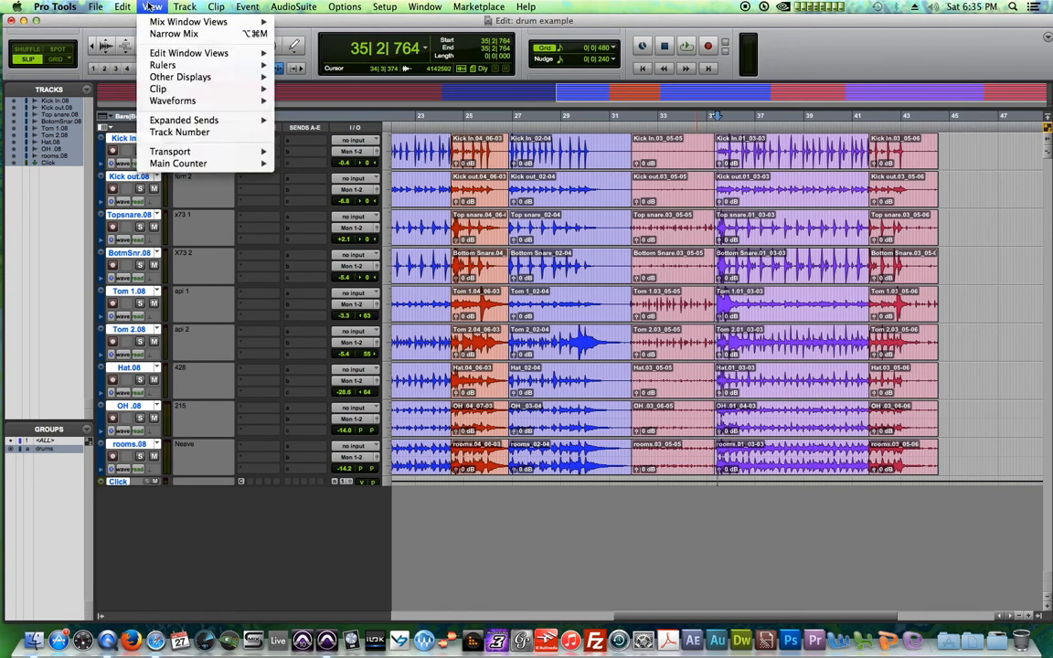
{"action": "mouse_move", "coordinate": [167, 90]}
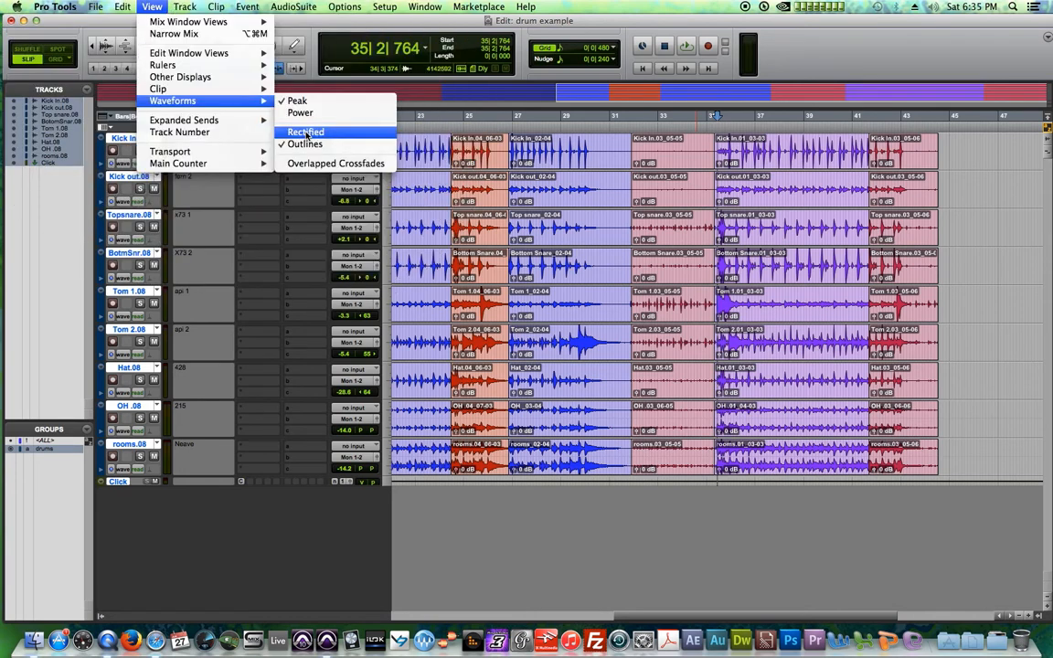
{"action": "left_click", "coordinate": [307, 132]}
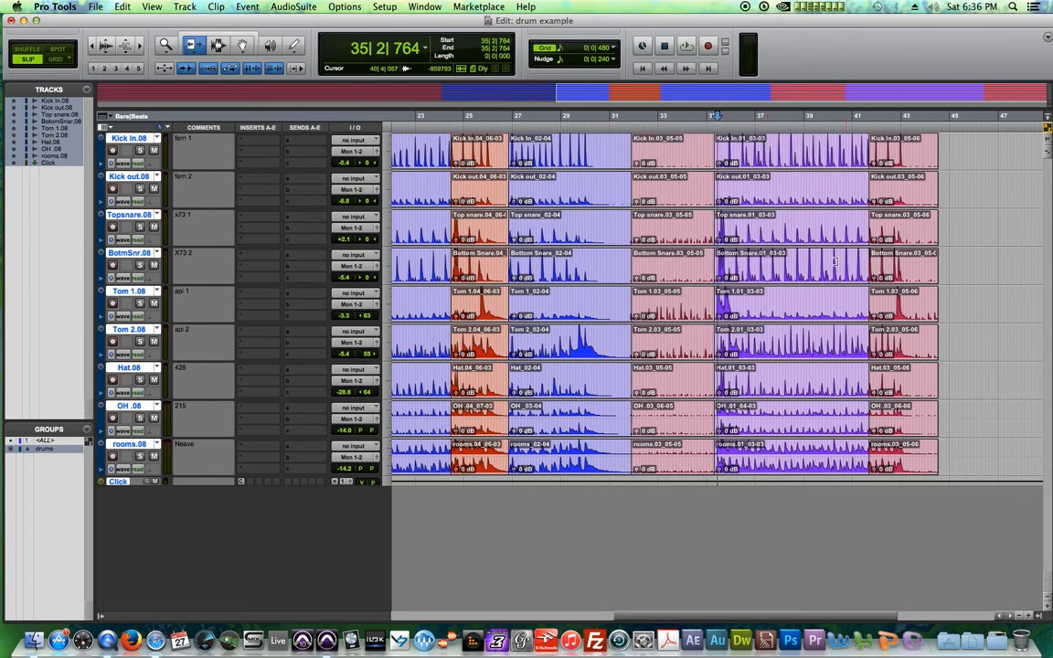
Increase the height of all drum tracks for a closer view of the edit points.
{"action": "left_click", "coordinate": [1048, 608]}
{"action": "left_click", "coordinate": [1048, 608]}
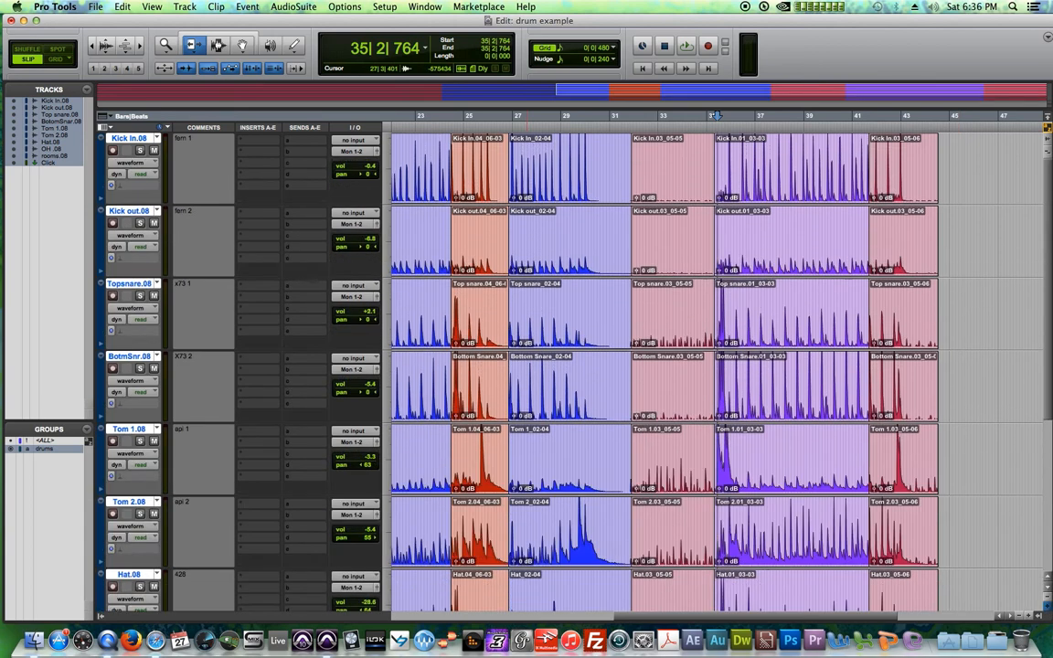
{"action": "left_click", "coordinate": [1047, 609]}
{"action": "left_click", "coordinate": [1028, 619]}
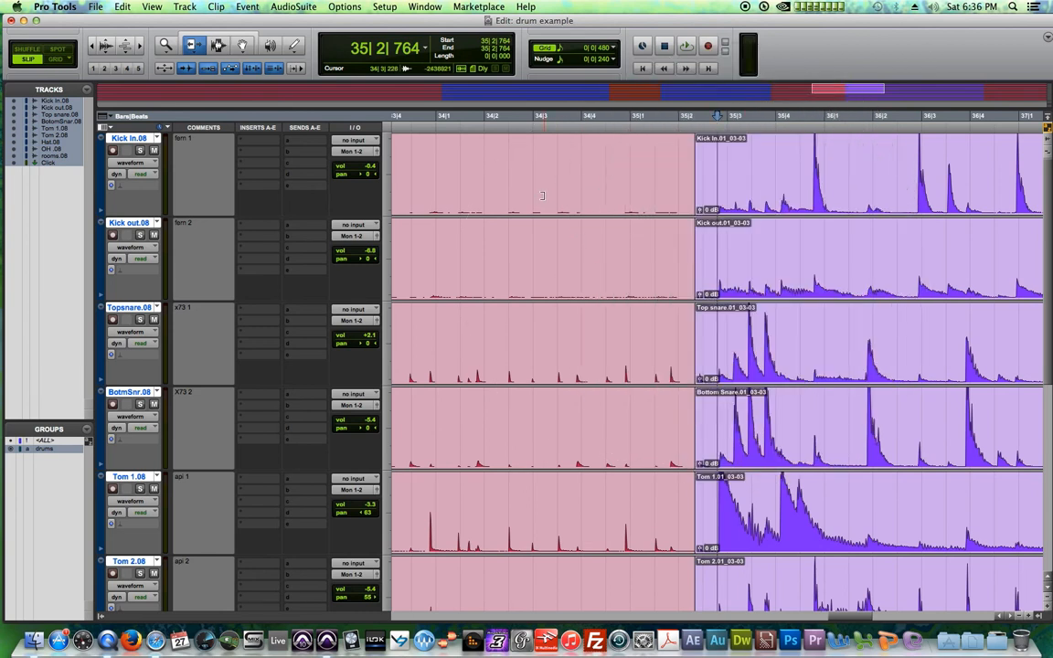
Recheck the edit points around bar 24, beat 3 and just before bar 27 across the drum tracks.
{"action": "key", "text": "r"}
{"action": "key", "text": "r"}
{"action": "key", "text": "r"}
{"action": "key", "text": "r"}
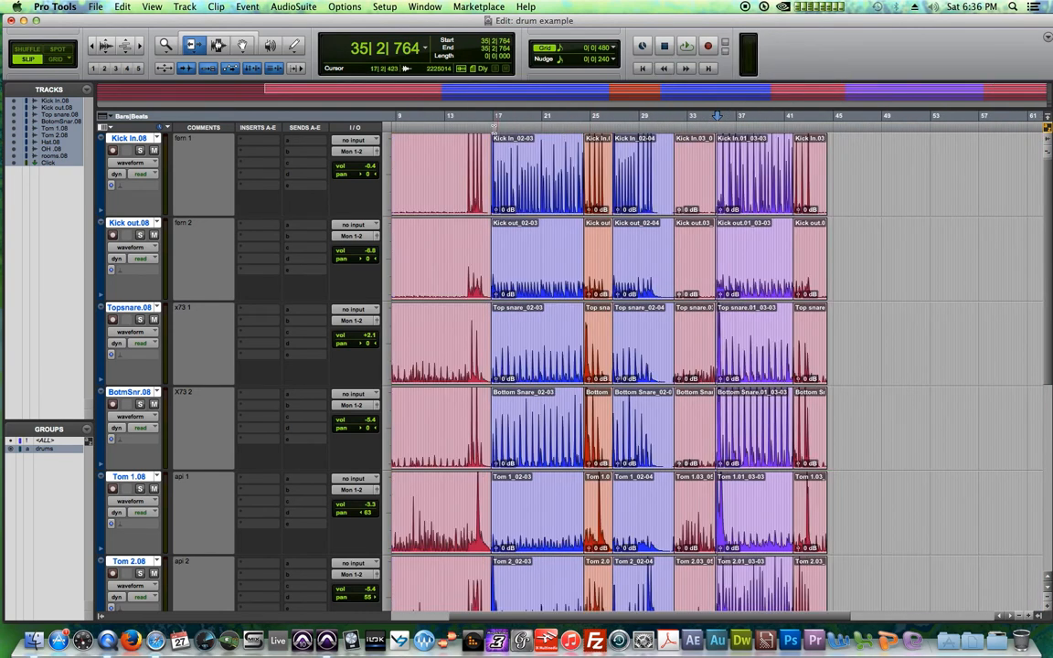
{"action": "key", "text": "r"}
{"action": "left_click", "coordinate": [536, 130]}
{"action": "key", "text": "t"}
{"action": "key", "text": "t"}
{"action": "key", "text": "t"}
{"action": "key", "text": "t"}
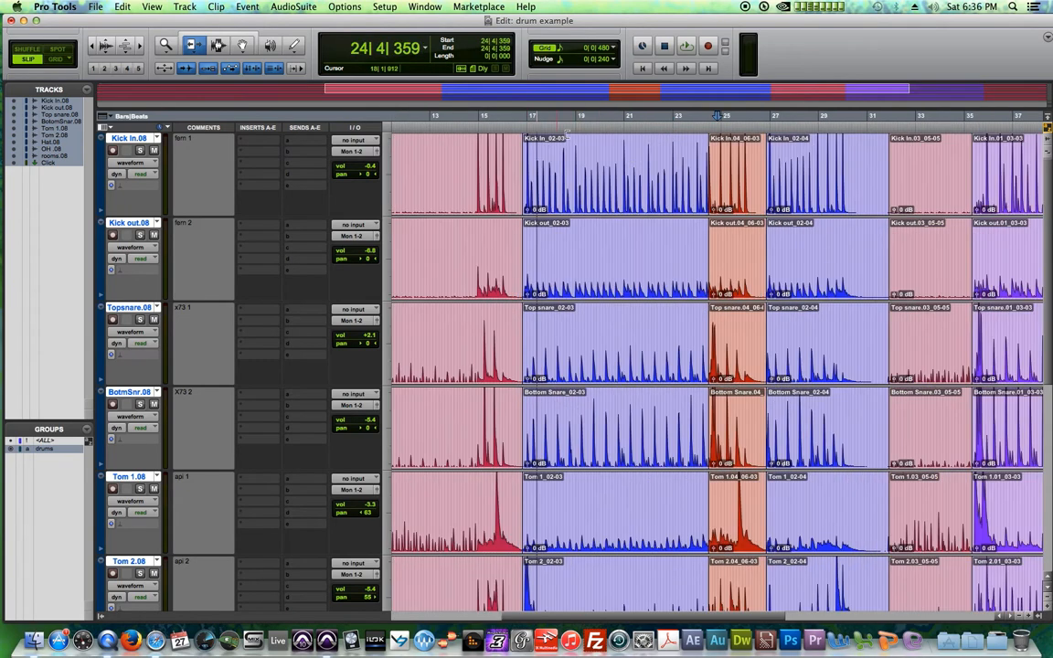
{"action": "key", "text": "t"}
{"action": "key", "text": "t"}
{"action": "key", "text": "r"}
{"action": "key", "text": "r"}
{"action": "key", "text": "r"}
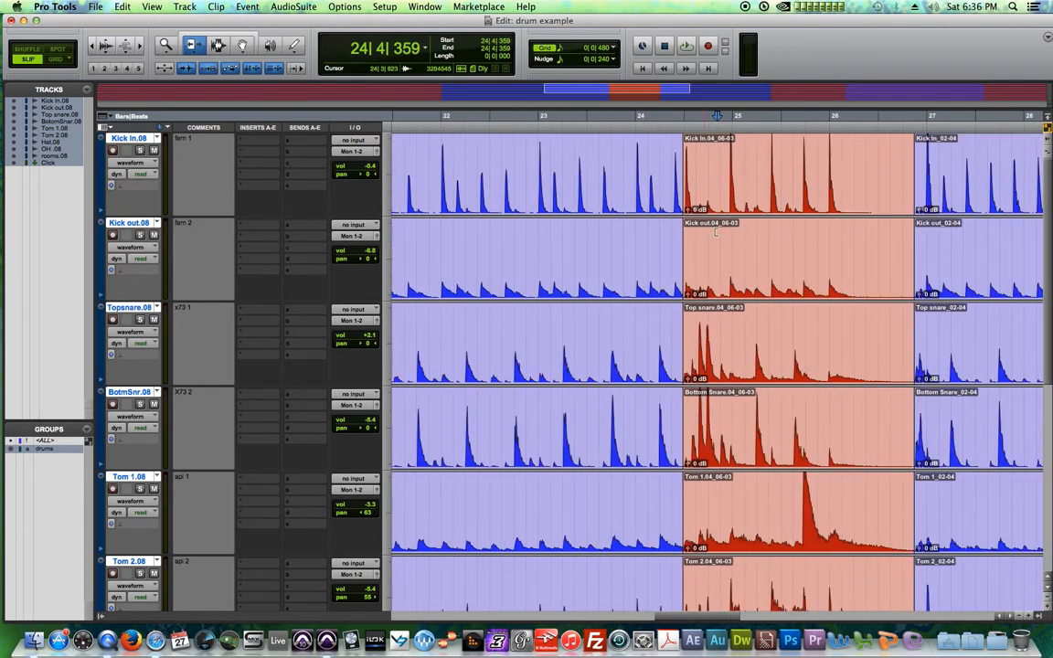
{"action": "left_click", "coordinate": [823, 116]}
{"action": "key", "text": "t"}
{"action": "key", "text": "t"}
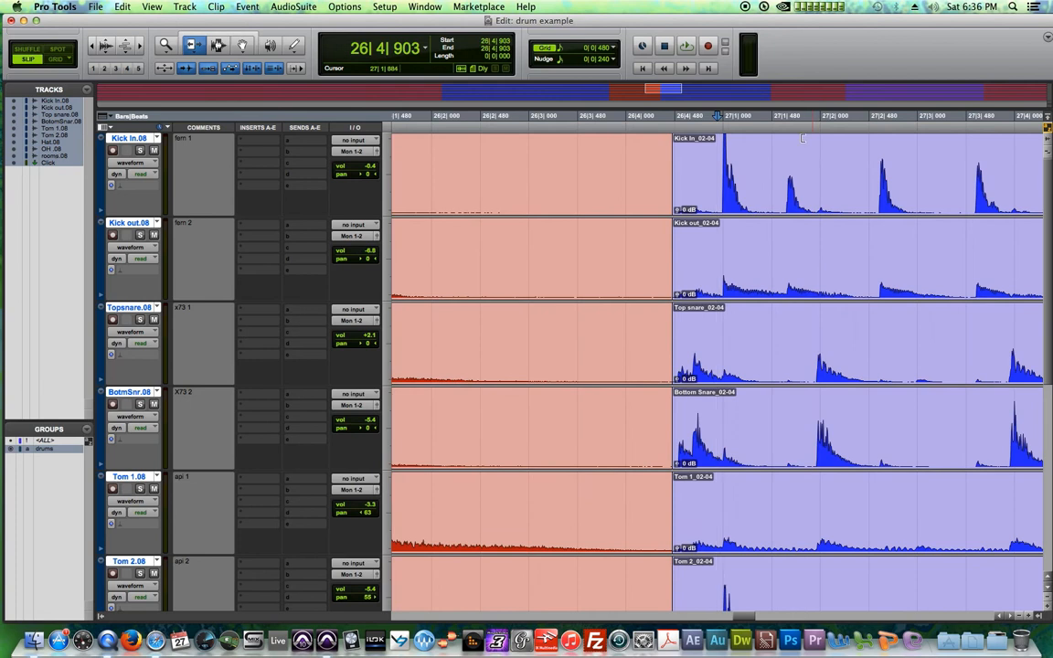
{"action": "key", "text": "r"}
{"action": "key", "text": "r"}
{"action": "key", "text": "r"}
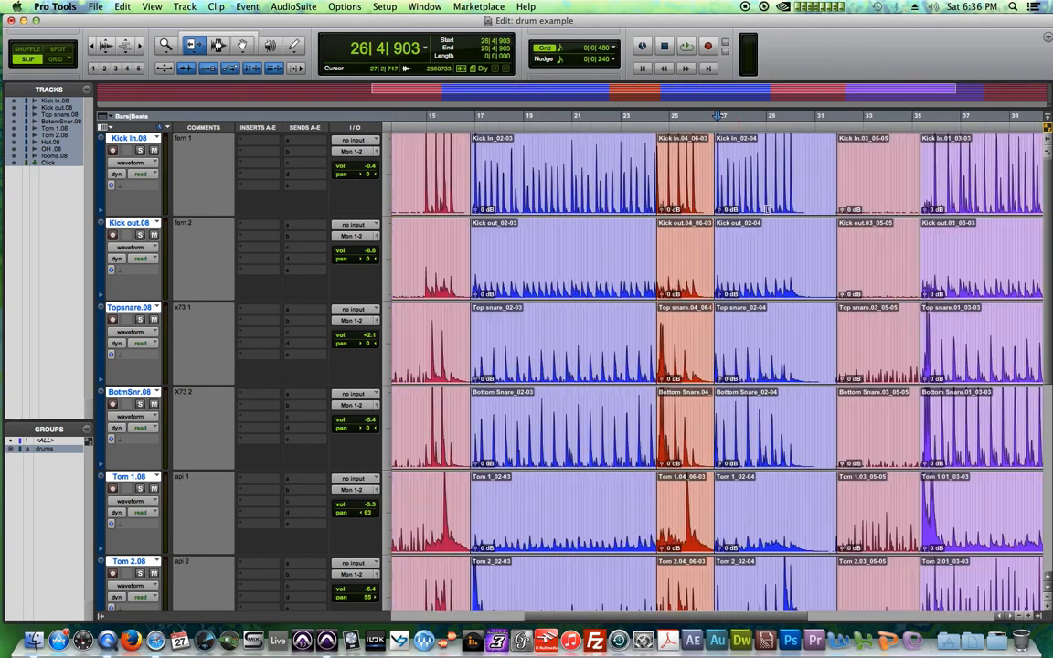
Recheck the edit point between the sections just before bar 32 on the drum tracks.
{"action": "left_click", "coordinate": [840, 119]}
{"action": "key", "text": "t"}
{"action": "key", "text": "t"}
{"action": "key", "text": "t"}
{"action": "key", "text": "t"}
{"action": "key", "text": "t"}
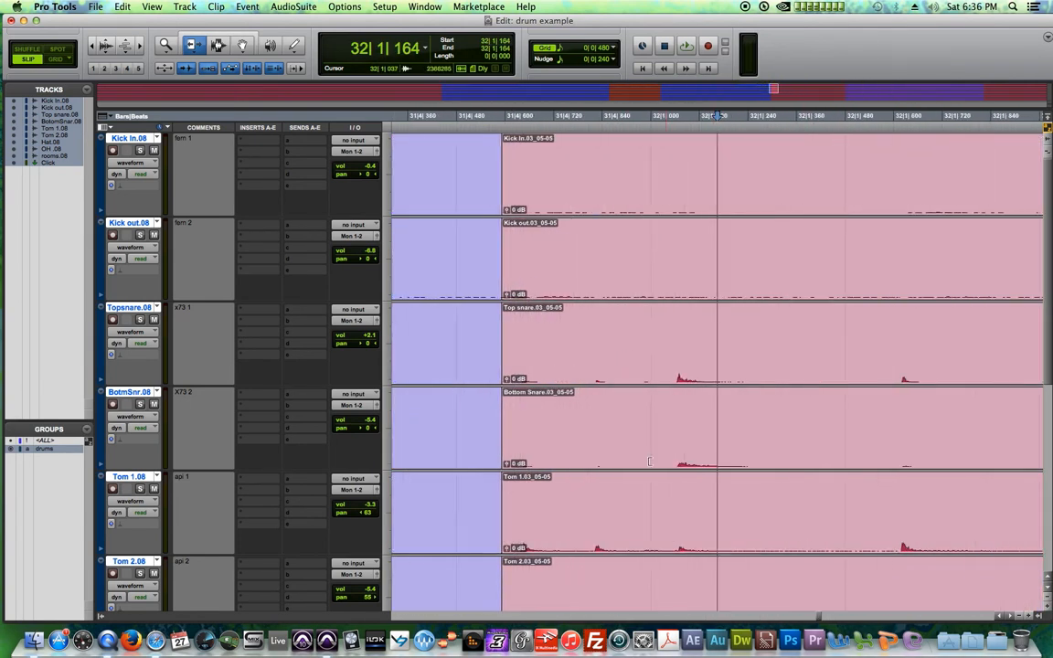
{"action": "key", "text": "r"}
{"action": "key", "text": "r"}
{"action": "key", "text": "r"}
{"action": "key", "text": "r"}
{"action": "key", "text": "r"}
{"action": "key", "text": "r"}
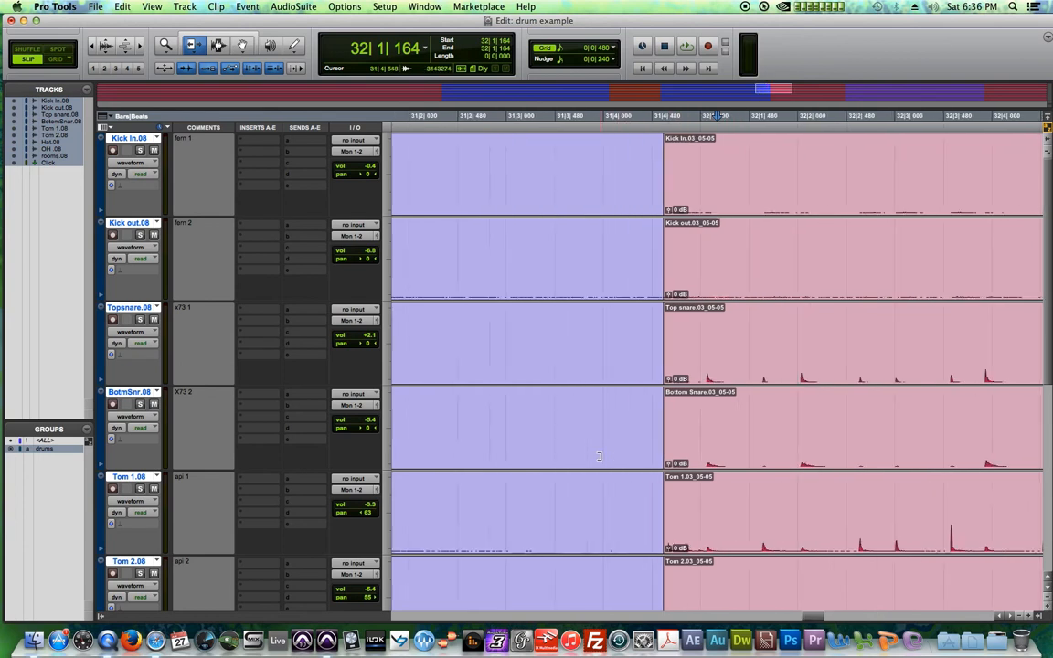
Trim the edit point near bar 35 to about 35|2|767 on all drum tracks, just ahead of the tom hit.
{"action": "left_click", "coordinate": [799, 127]}
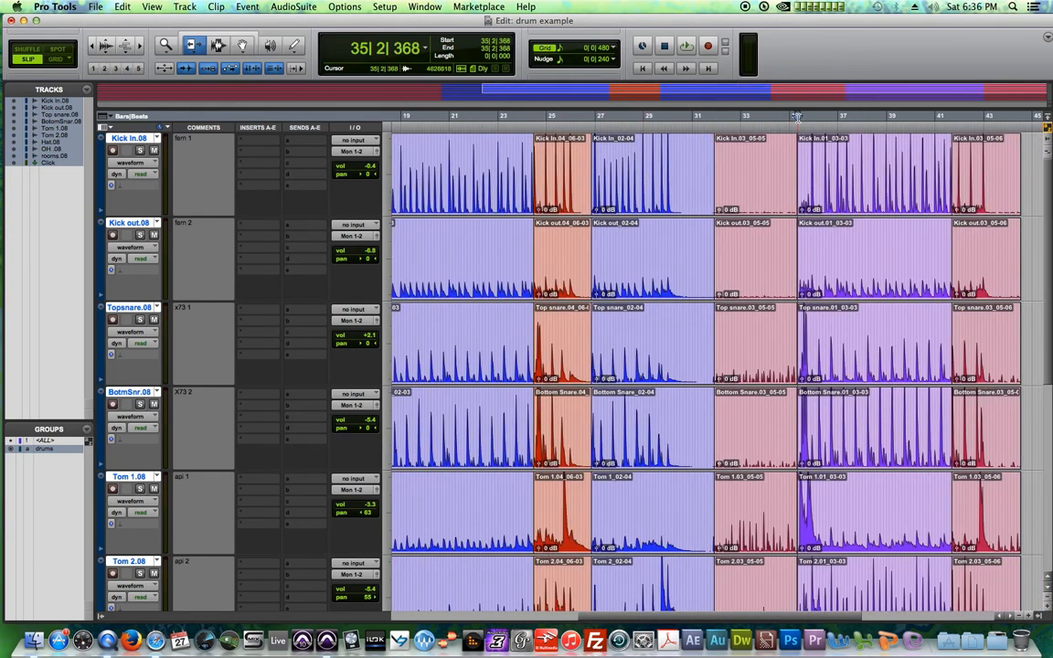
{"action": "key", "text": "t"}
{"action": "key", "text": "t"}
{"action": "key", "text": "t"}
{"action": "key", "text": "t"}
{"action": "key", "text": "t"}
{"action": "left_click_drag", "start_coordinate": [679, 524], "coordinate": [796, 543]}
{"action": "key", "text": "r"}
{"action": "key", "text": "r"}
{"action": "key", "text": "r"}
{"action": "key", "text": "r"}
{"action": "key", "text": "r"}
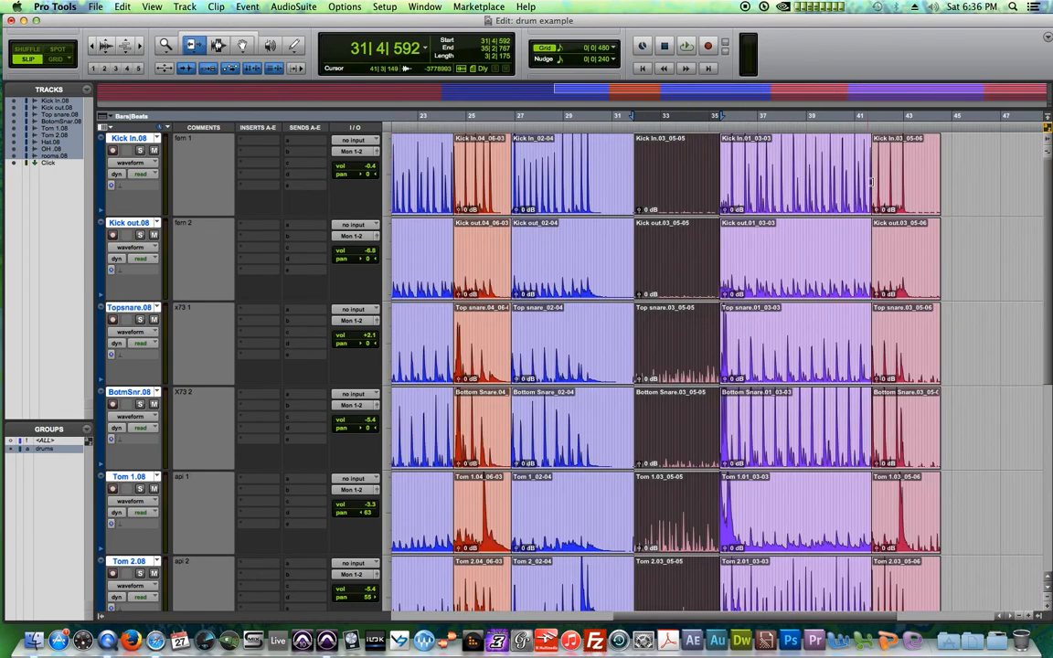
Trim the last edit point to about 41|3|832 on all drum tracks, just ahead of the snare hit.
{"action": "left_click", "coordinate": [875, 126]}
{"action": "key", "text": "t"}
{"action": "key", "text": "t"}
{"action": "key", "text": "t"}
{"action": "key", "text": "t"}
{"action": "key", "text": "t"}
{"action": "key", "text": "t"}
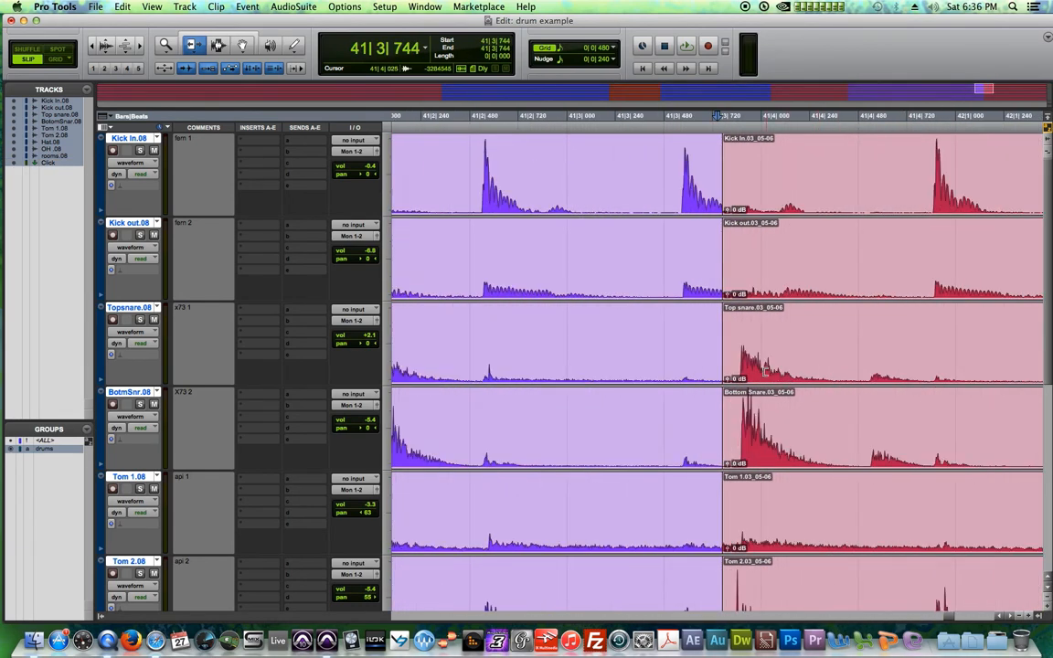
{"action": "left_click_drag", "start_coordinate": [714, 365], "coordinate": [754, 389]}
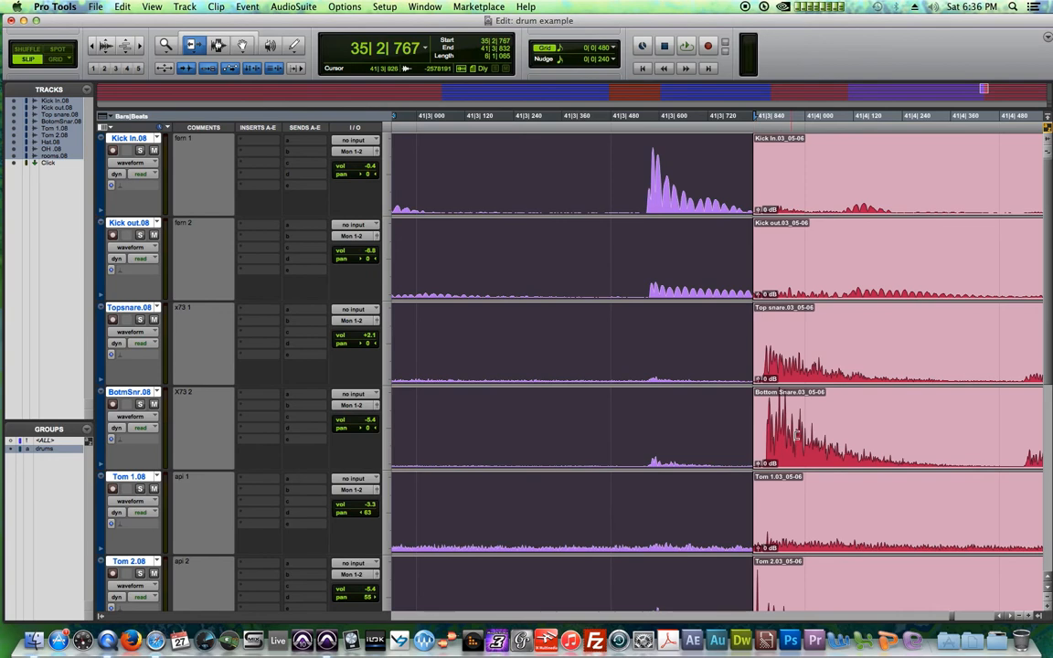
{"action": "left_click", "coordinate": [766, 330]}
{"action": "key", "text": "r"}
{"action": "key", "text": "r"}
{"action": "key", "text": "r"}
{"action": "key", "text": "r"}
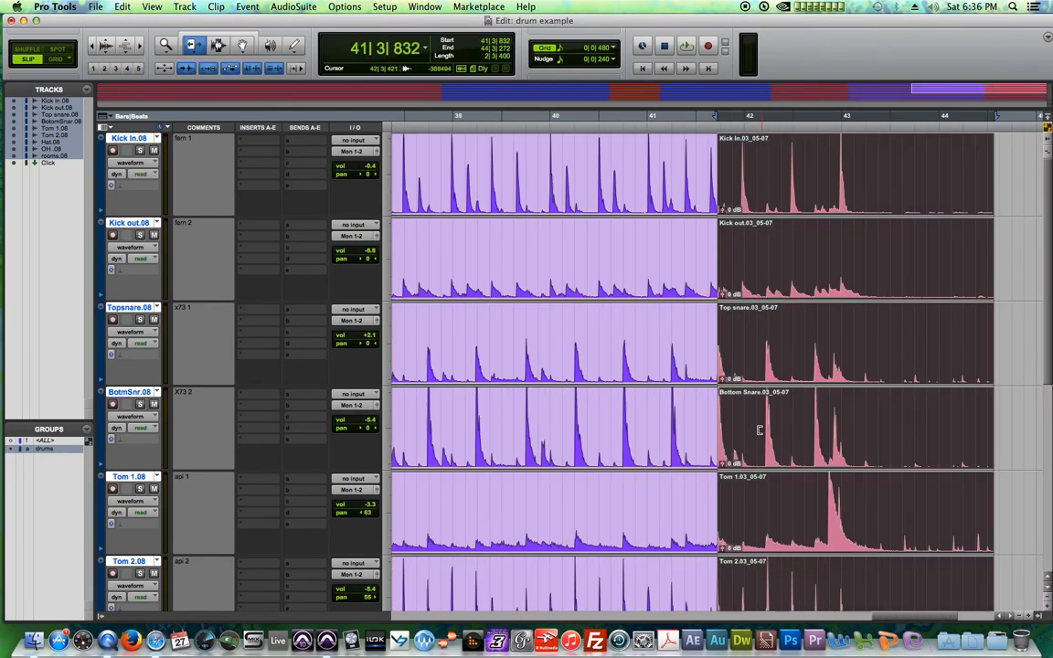
Pull the last edit point back to about 41|3|815 on all tracks so it clears the Tom 2 hit.
{"action": "key", "text": "t"}
{"action": "key", "text": "t"}
{"action": "key", "text": "t"}
{"action": "scroll", "coordinate": [735, 391], "scroll_direction": "down", "scroll_amount": 5}
{"action": "left_click_drag", "start_coordinate": [724, 285], "coordinate": [713, 286]}
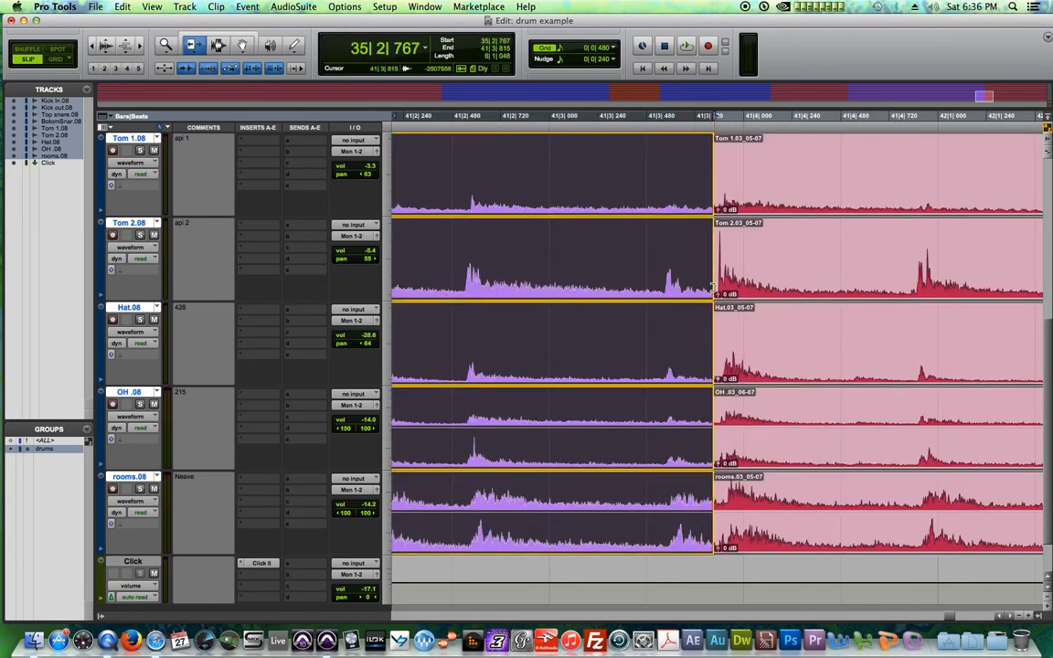
{"action": "key", "text": "r"}
{"action": "key", "text": "r"}
{"action": "key", "text": "r"}
{"action": "key", "text": "r"}
{"action": "key", "text": "r"}
{"action": "key", "text": "r"}
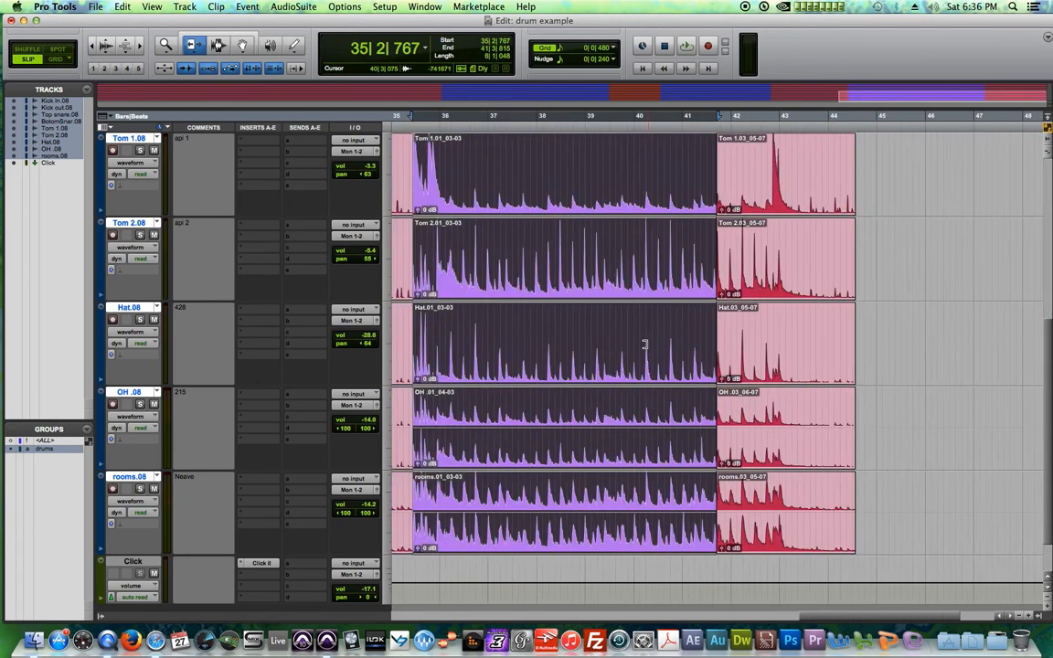
{"action": "key", "text": "r"}
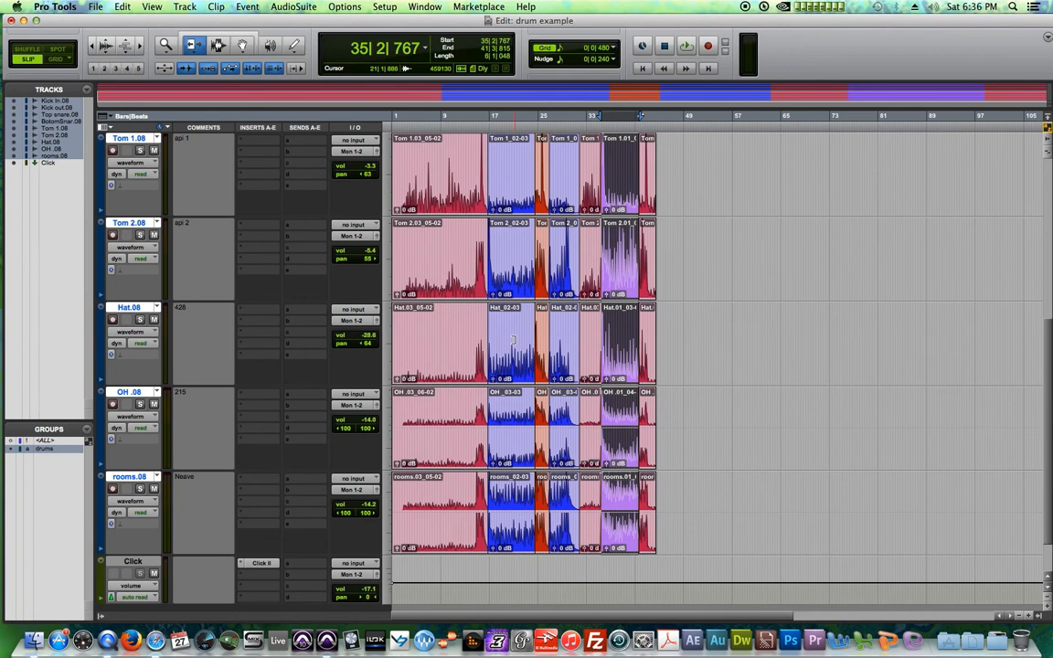
Return to the session start with the Selector tool active and resize the tracks so all drums fit in view.
{"action": "key", "text": "Return"}
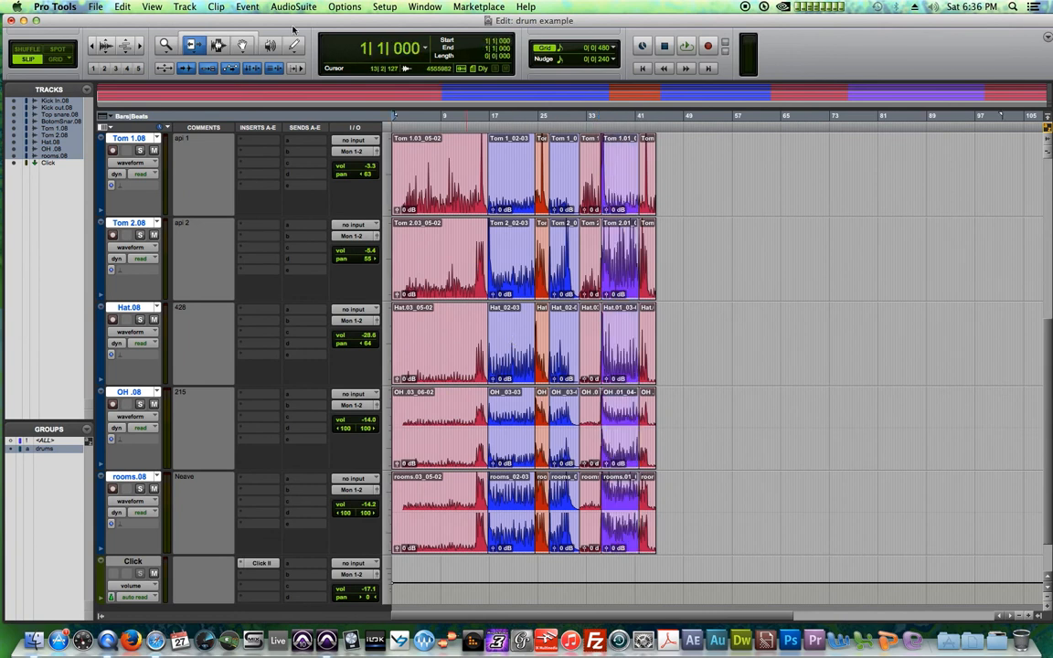
{"action": "left_click", "coordinate": [218, 44]}
{"action": "scroll", "coordinate": [718, 370], "scroll_direction": "up", "scroll_amount": 5}
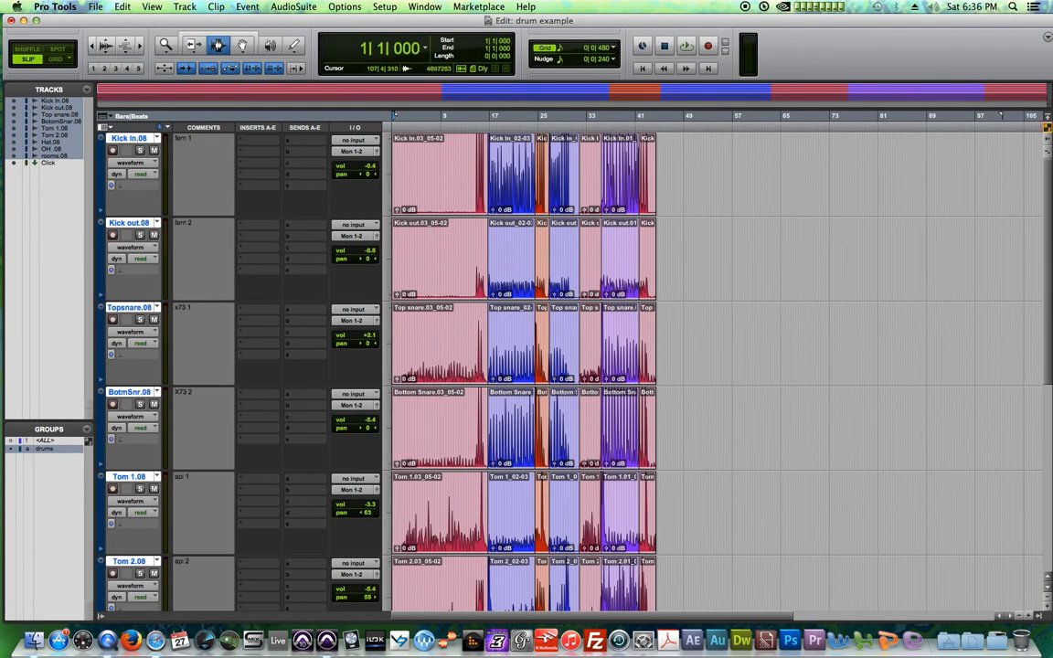
{"action": "left_click", "coordinate": [1047, 598]}
{"action": "left_click", "coordinate": [1047, 598]}
{"action": "left_click", "coordinate": [1047, 598]}
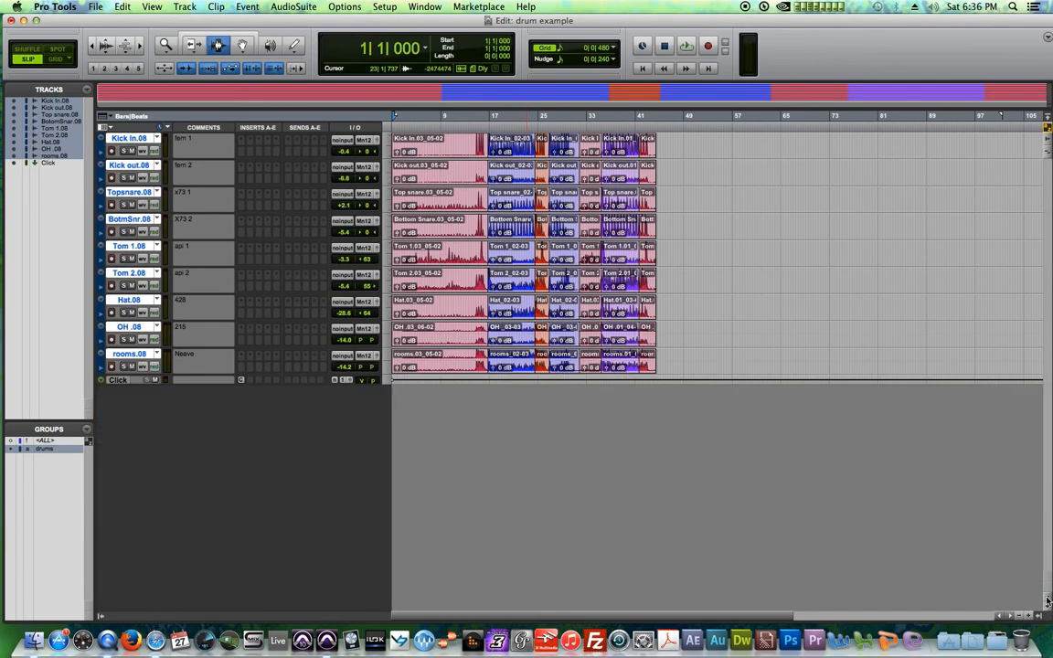
{"action": "left_click", "coordinate": [1048, 608]}
{"action": "left_click", "coordinate": [1047, 609]}
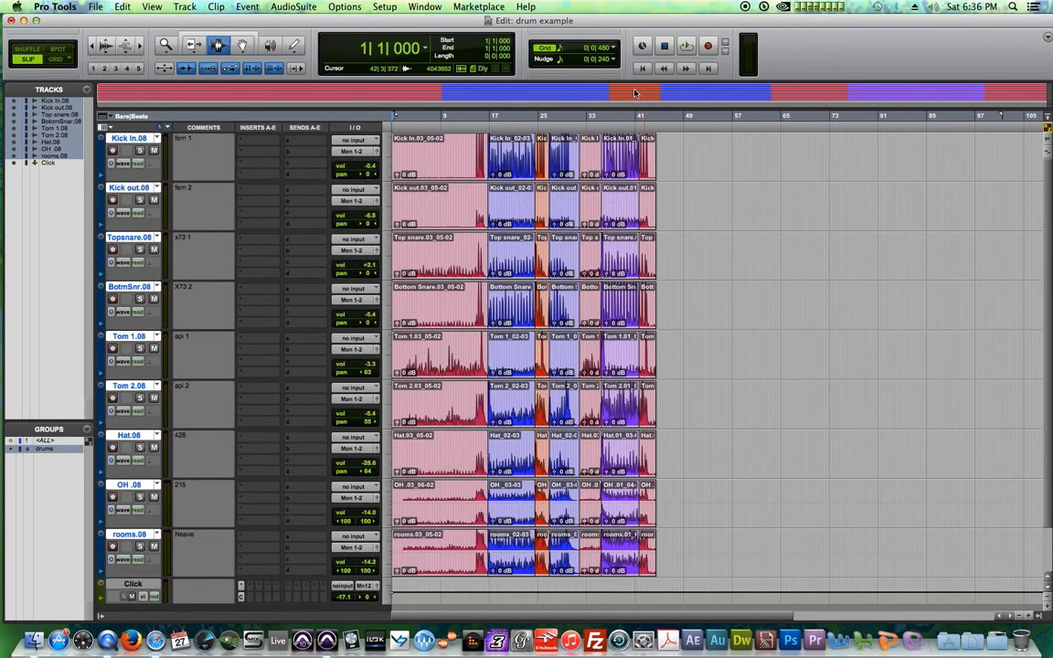
Delete the empty lead-in from 1|1|000 to 2|4|241 on all drum tracks.
{"action": "left_click", "coordinate": [683, 163]}
{"action": "left_click", "coordinate": [408, 158]}
{"action": "key", "text": "t"}
{"action": "key", "text": "t"}
{"action": "key", "text": "t"}
{"action": "key", "text": "t"}
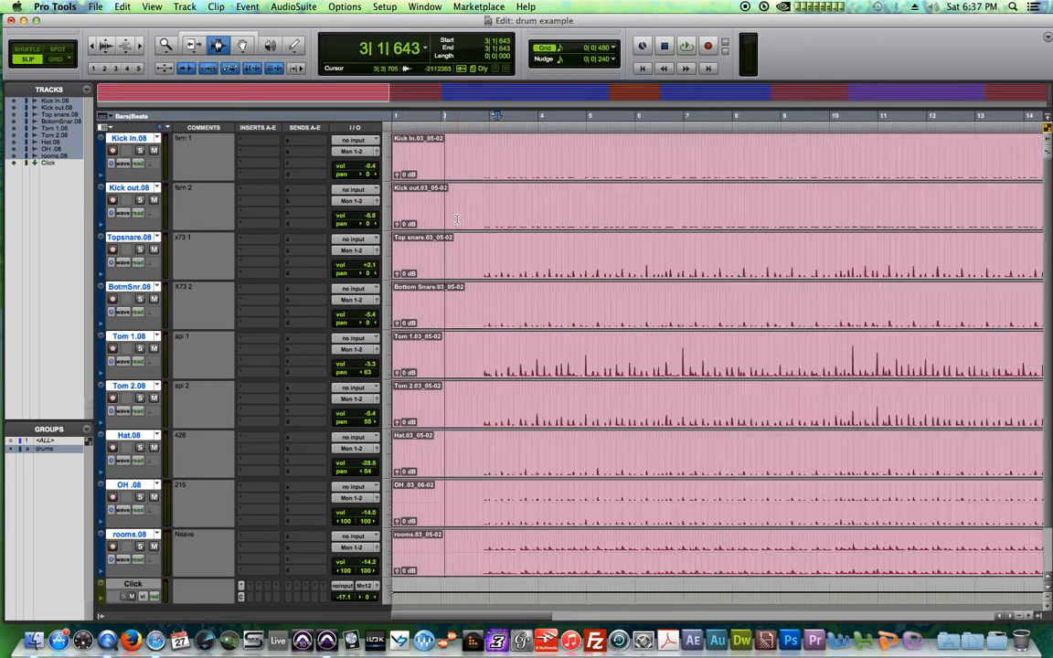
{"action": "left_click_drag", "start_coordinate": [568, 202], "coordinate": [130, 199]}
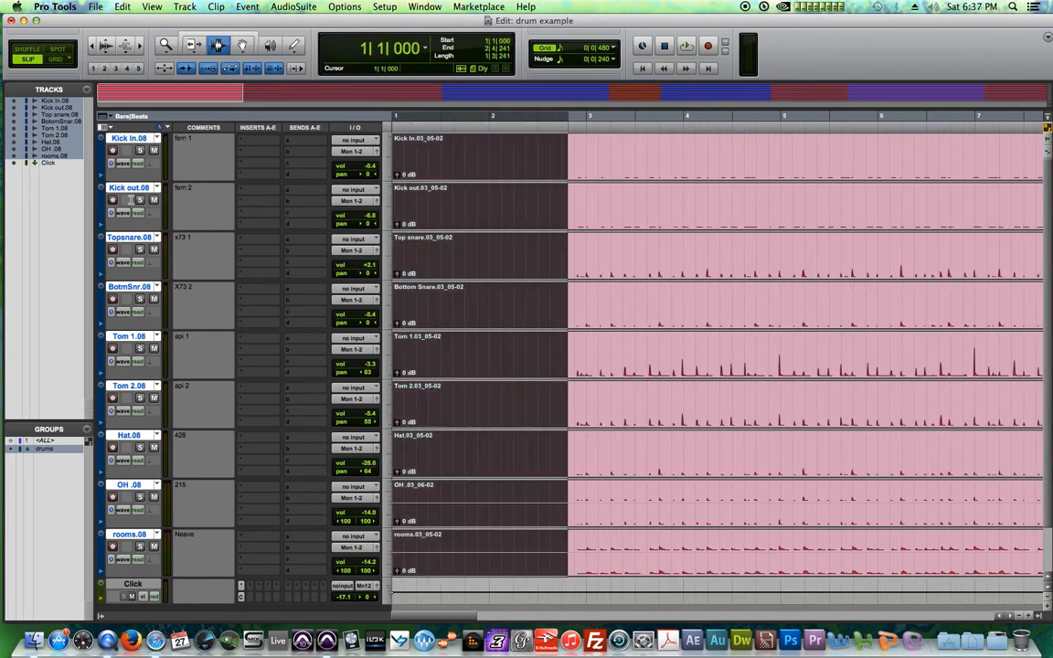
{"action": "key", "text": "BackSpace"}
{"action": "key", "text": "r"}
{"action": "key", "text": "r"}
{"action": "key", "text": "r"}
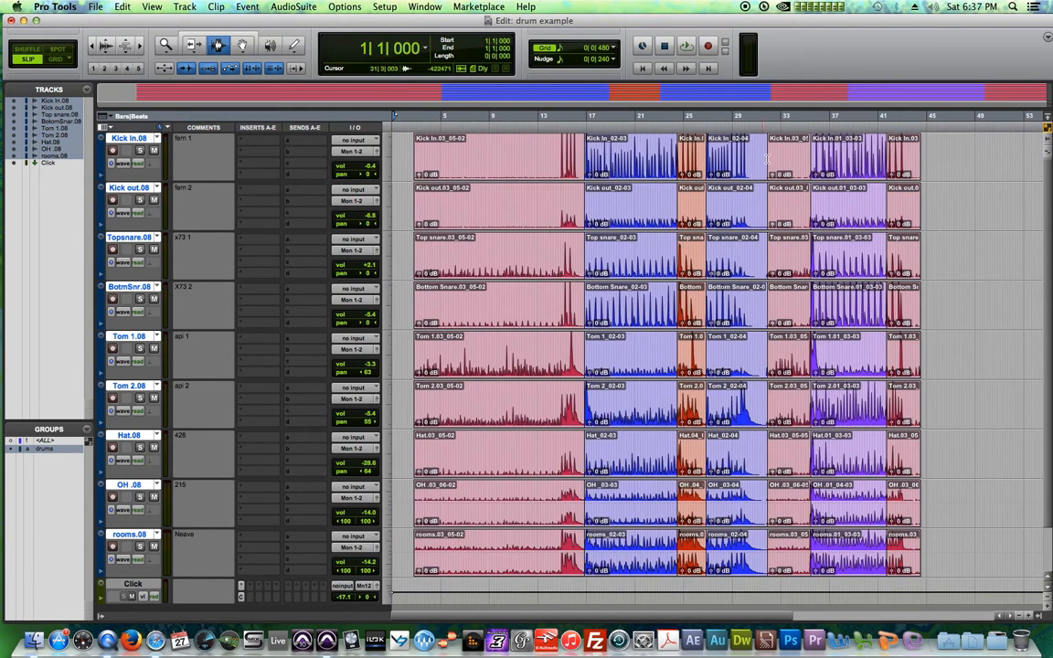
Select the whole comp from 2|2|353 to 45|1|681 on all drum tracks and apply crossfades at the edit points.
{"action": "left_click_drag", "start_coordinate": [933, 161], "coordinate": [407, 339]}
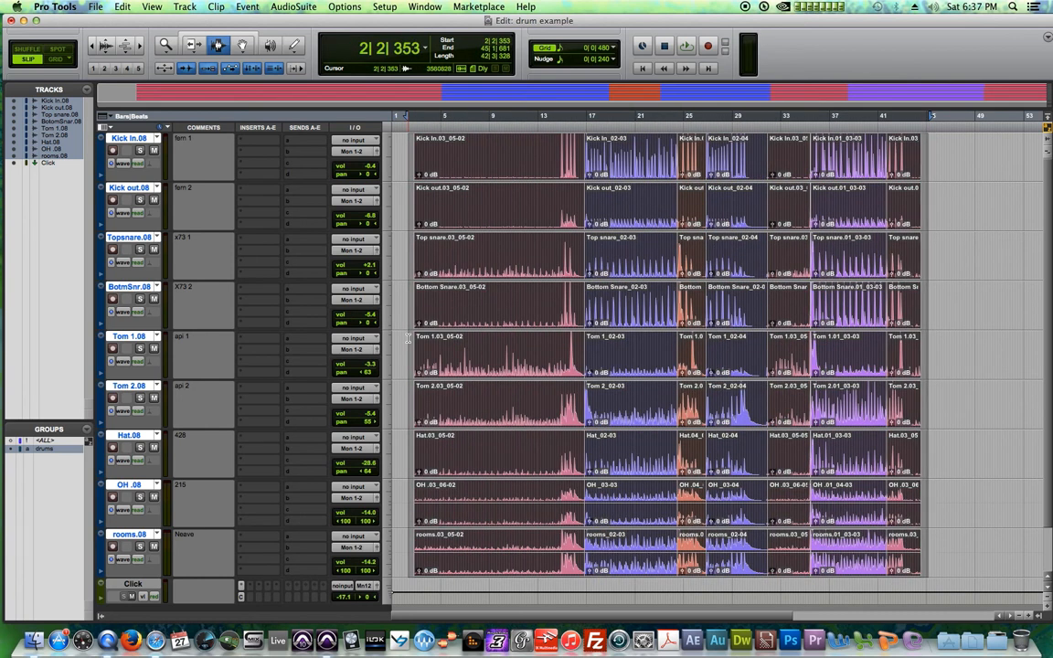
{"action": "key", "text": "t"}
{"action": "key", "text": "t"}
{"action": "key", "text": "t"}
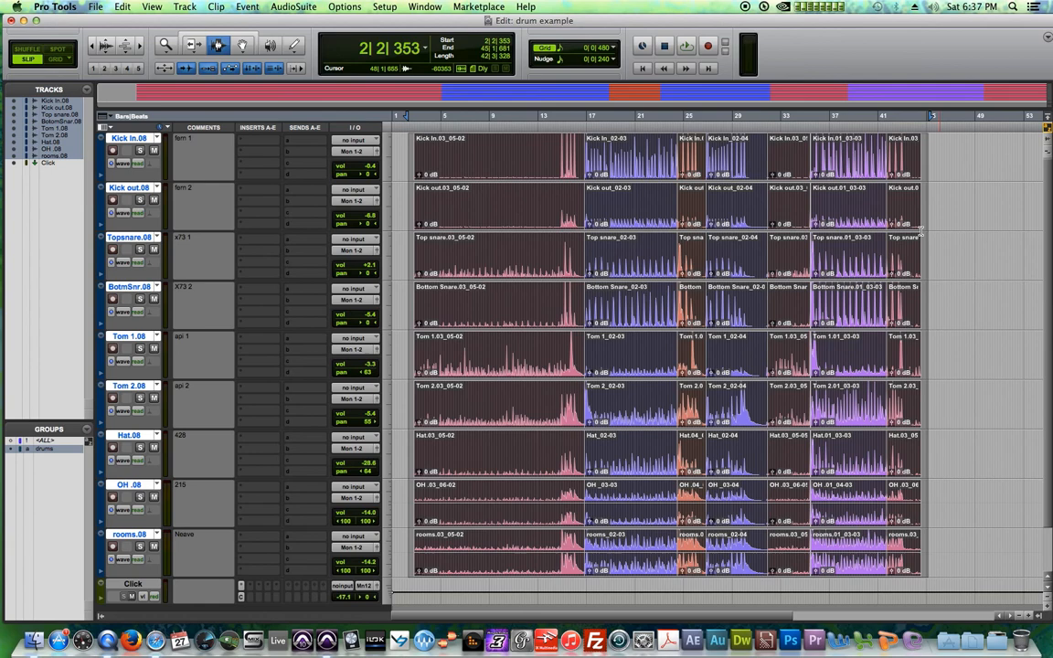
{"action": "key", "text": "r"}
{"action": "key", "text": "r"}
{"action": "key", "text": "r"}
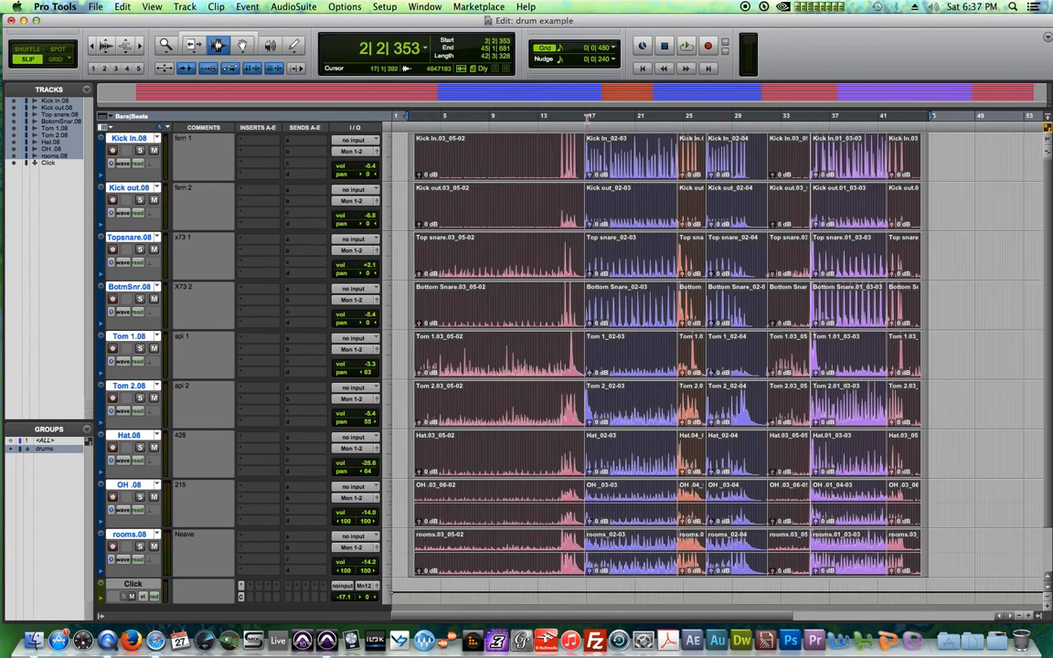
Inspect the crossfade at the edit point just before bar 17 on all drum tracks.
{"action": "left_click", "coordinate": [587, 302]}
{"action": "key", "text": "t"}
{"action": "key", "text": "t"}
{"action": "key", "text": "t"}
{"action": "key", "text": "t"}
{"action": "key", "text": "t"}
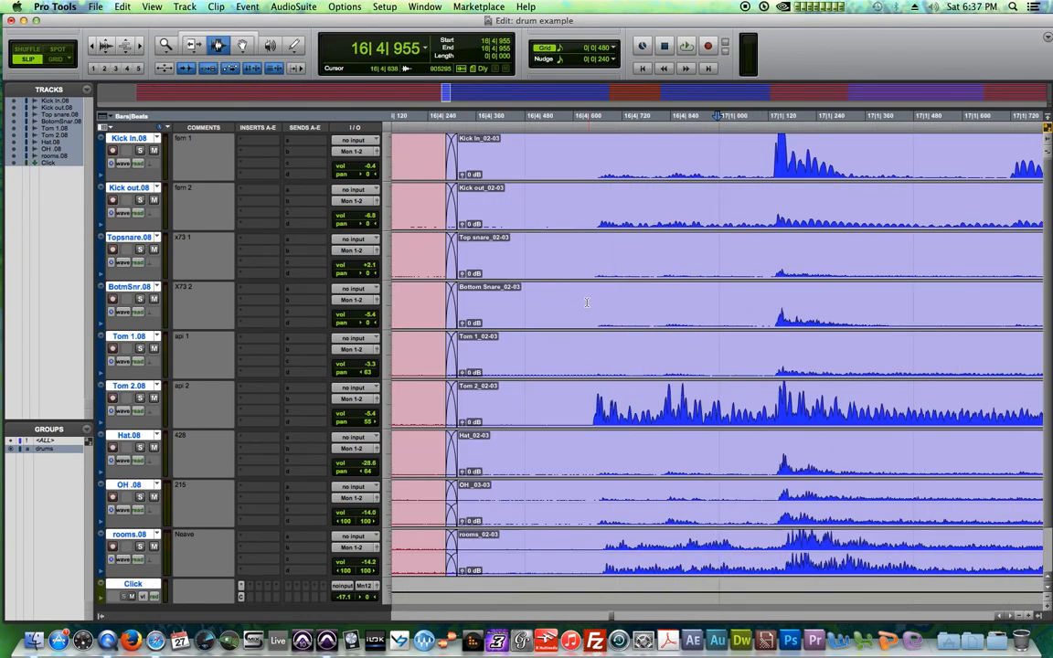
{"action": "key", "text": "r"}
{"action": "key", "text": "r"}
{"action": "key", "text": "r"}
{"action": "key", "text": "r"}
{"action": "key", "text": "r"}
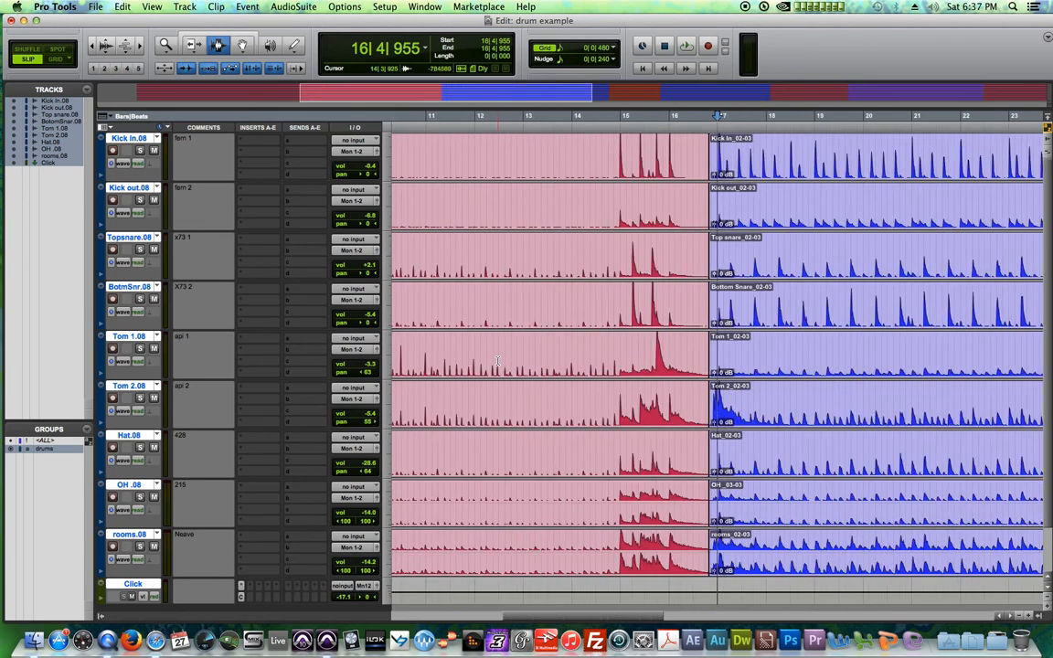
Select the whole comp from 2|1|916 to 45|2|514 and render it on all drum tracks.
{"action": "key", "text": "r"}
{"action": "key", "text": "r"}
{"action": "key", "text": "r"}
{"action": "left_click_drag", "start_coordinate": [661, 163], "coordinate": [399, 132]}
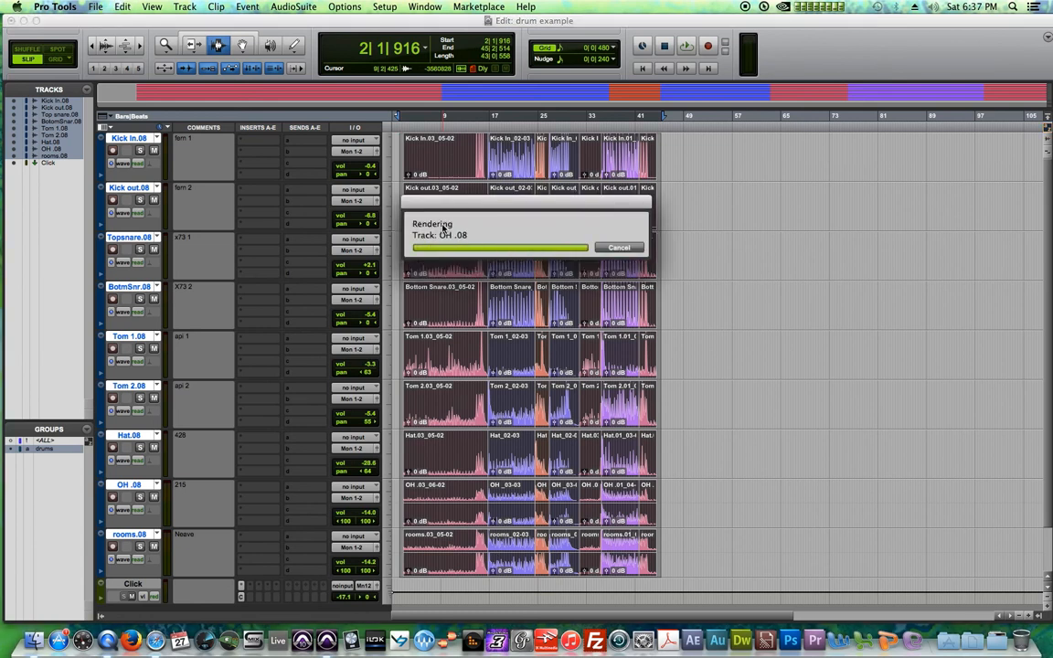
{"action": "left_click", "coordinate": [722, 202]}
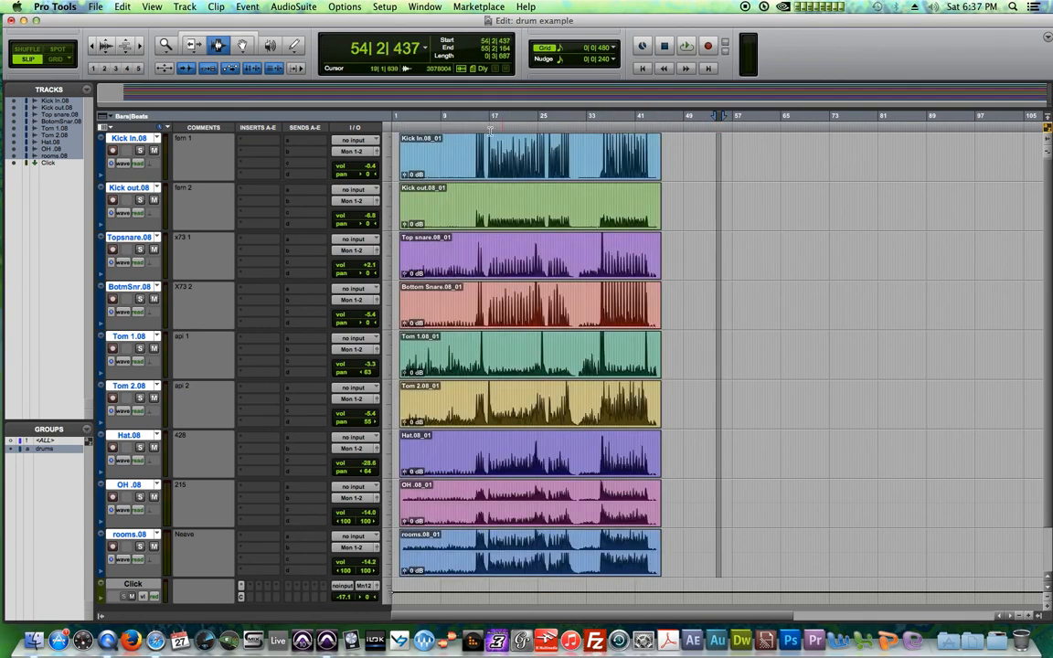
Play the rendered comp from bars 12 and 14 through the transition at bar 17, and undo the render.
{"action": "left_click", "coordinate": [461, 132]}
{"action": "key", "text": "space"}
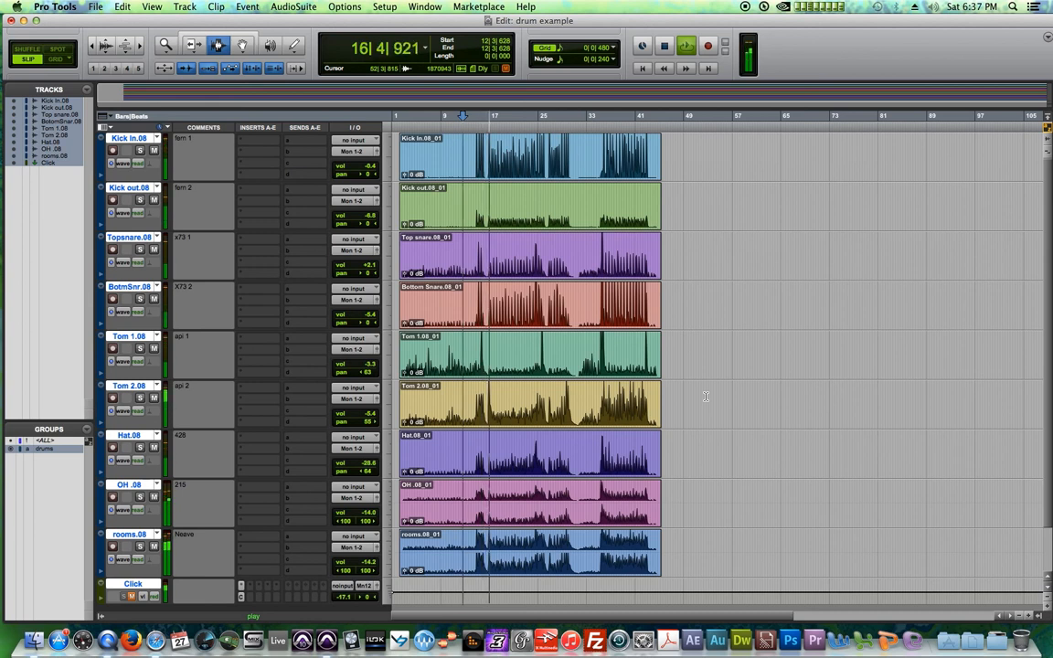
{"action": "key", "text": "super+bracketright"}
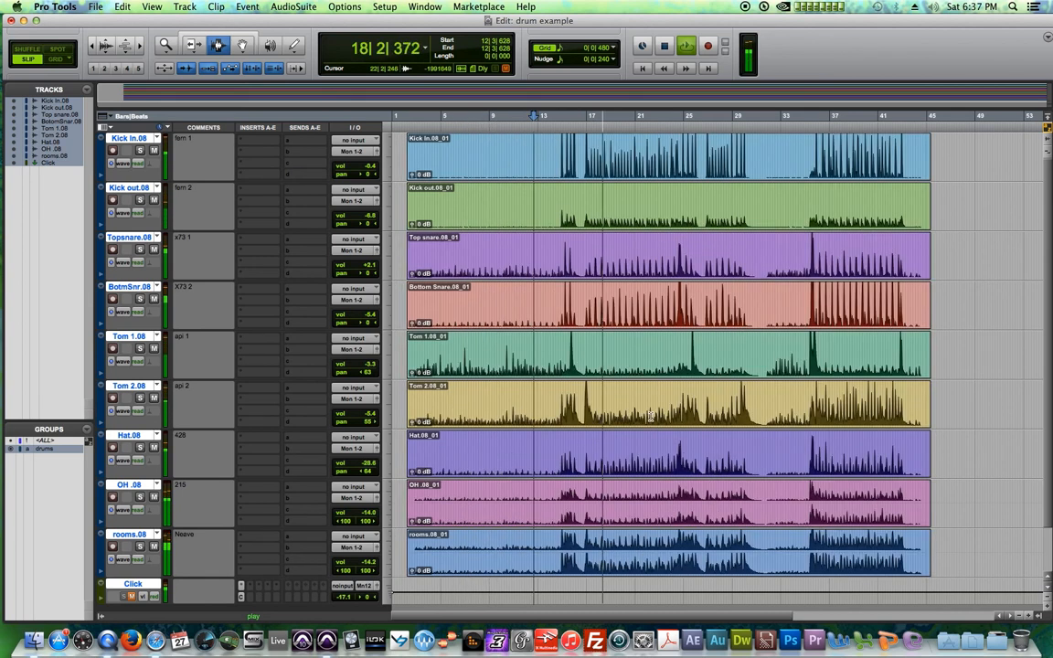
{"action": "key", "text": "super+bracketright"}
{"action": "key", "text": "super+bracketright"}
{"action": "key", "text": "space"}
{"action": "key", "text": "space"}
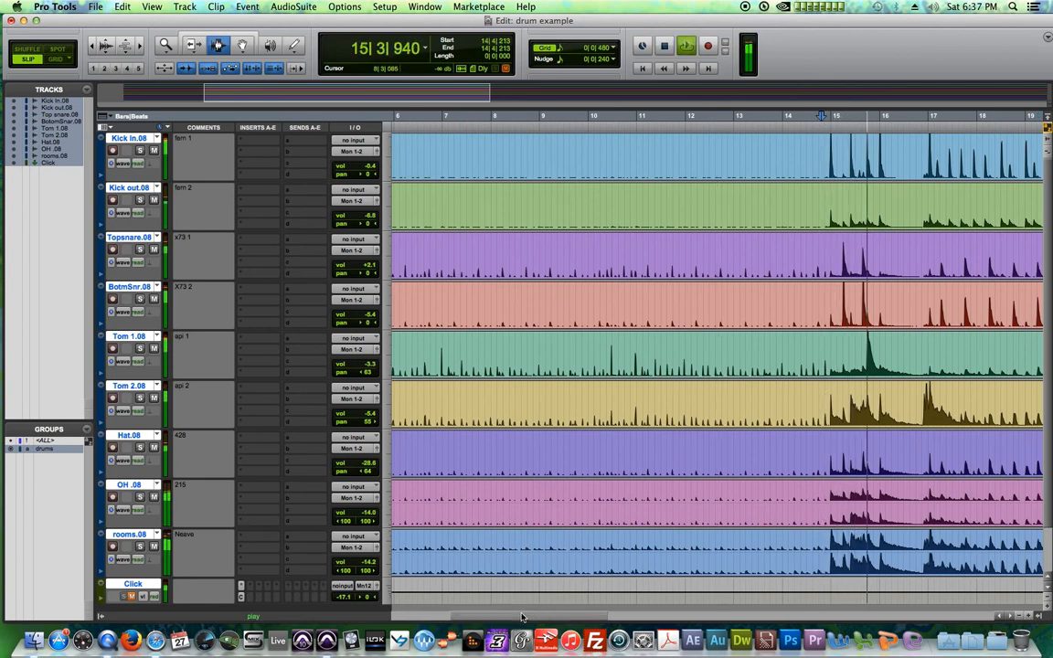
{"action": "key", "text": "super+bracketright"}
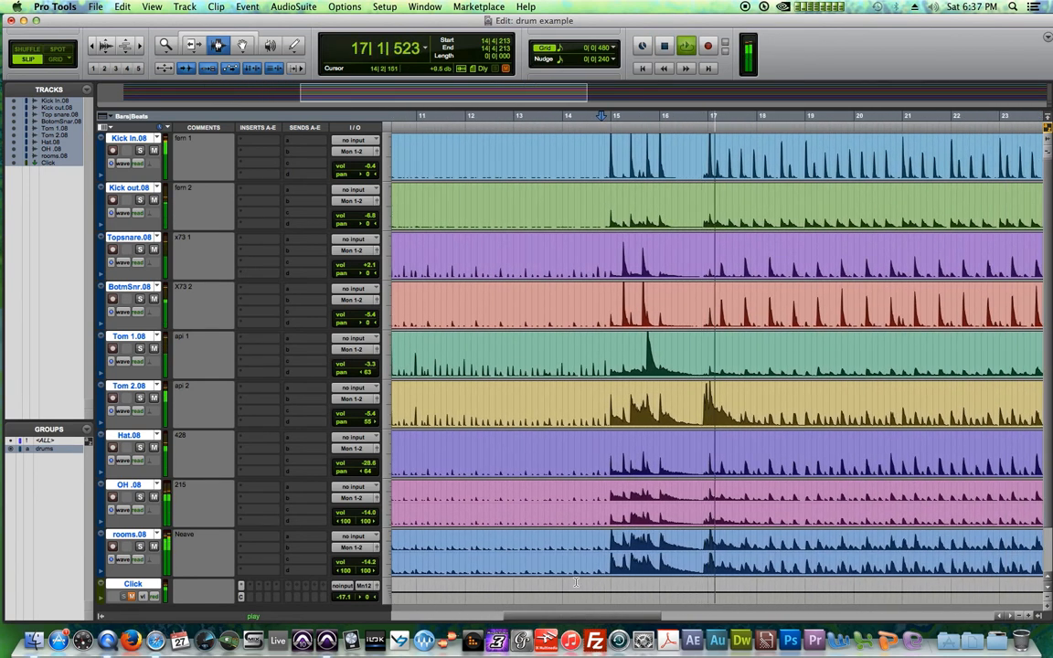
{"action": "key", "text": "space"}
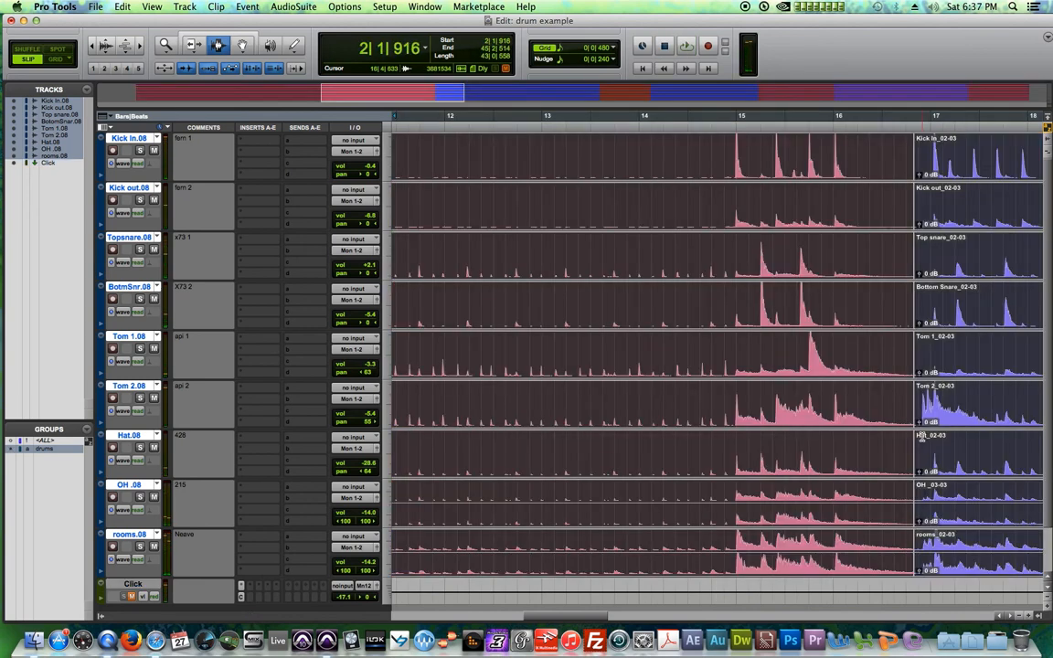
Trim the edit point just before bar 17 forward to 17|2|039 on all drum tracks.
{"action": "left_click", "coordinate": [947, 316]}
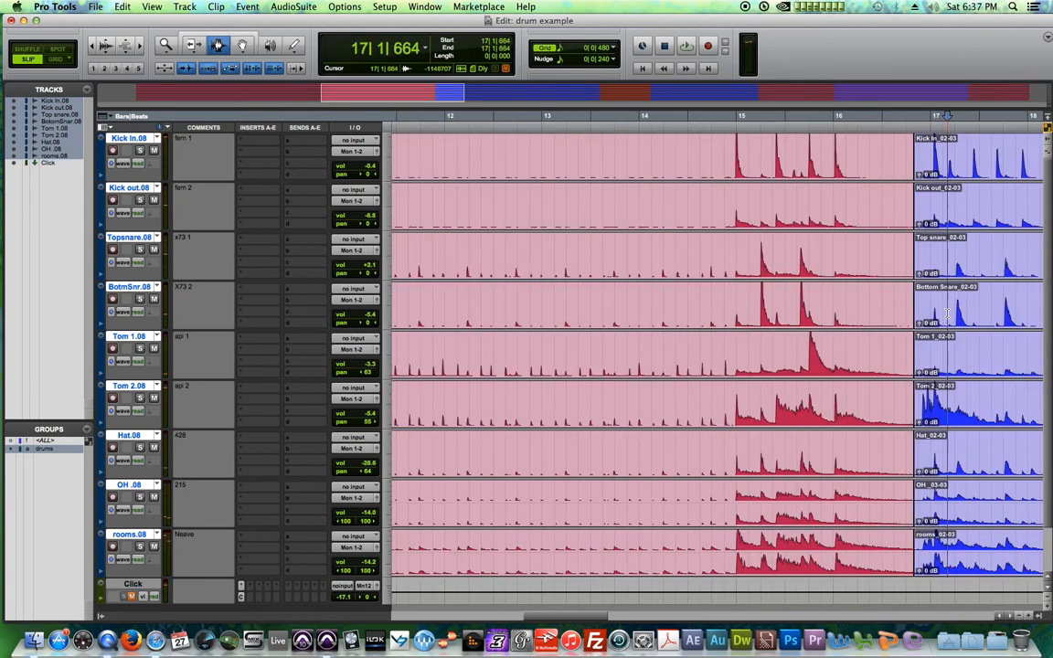
{"action": "left_click", "coordinate": [931, 125]}
{"action": "key", "text": "super+bracketright"}
{"action": "key", "text": "super+bracketright"}
{"action": "key", "text": "super+bracketright"}
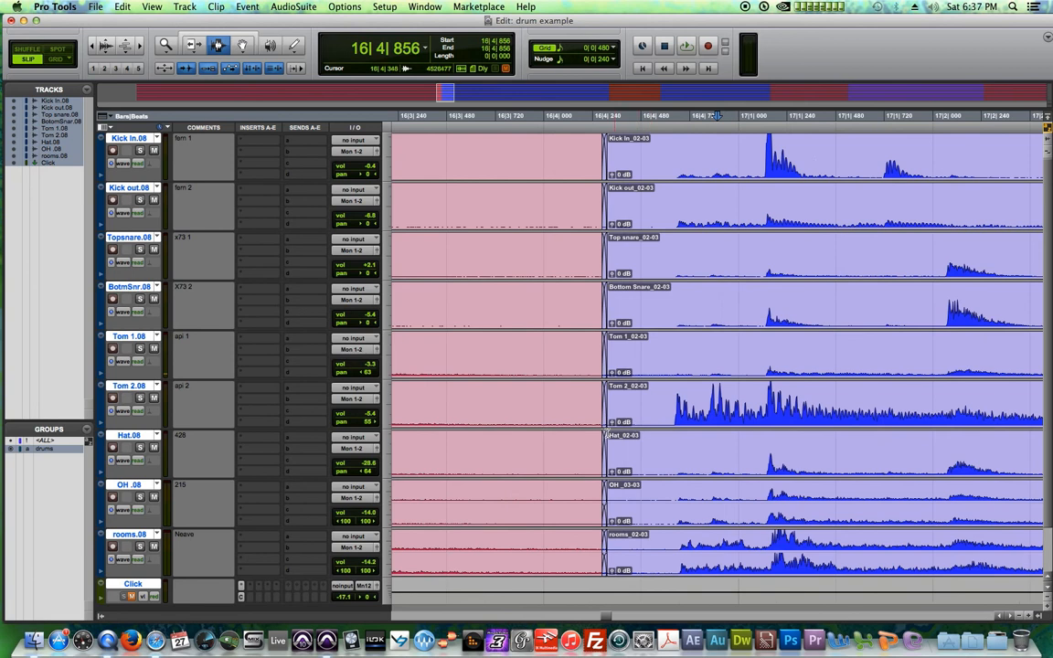
{"action": "left_click", "coordinate": [193, 45]}
{"action": "left_click_drag", "start_coordinate": [603, 413], "coordinate": [747, 468]}
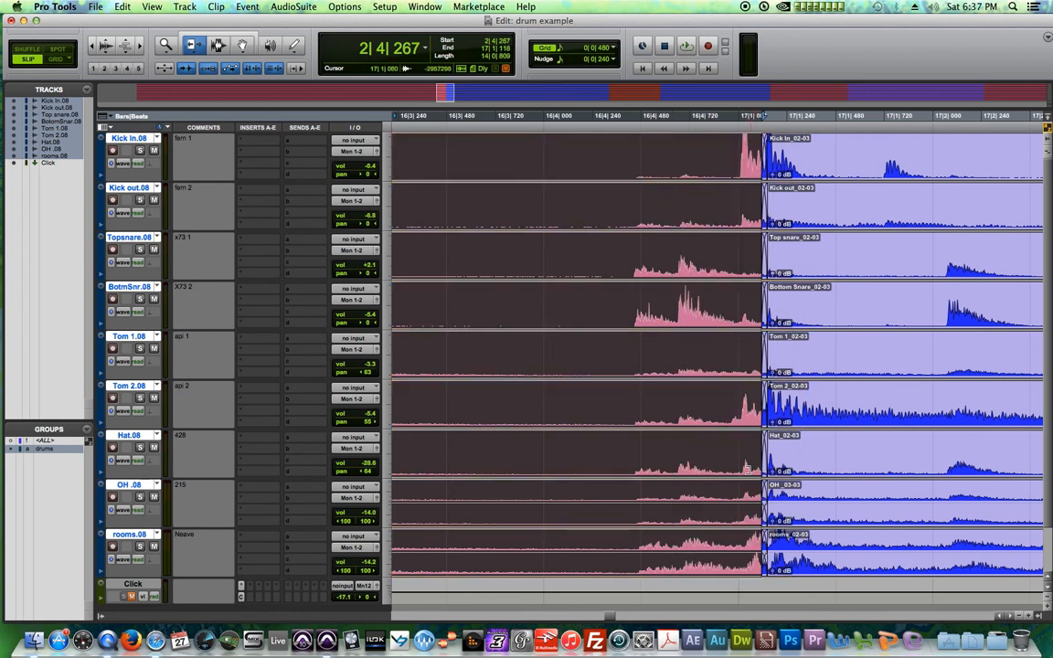
{"action": "left_click_drag", "start_coordinate": [769, 371], "coordinate": [923, 441]}
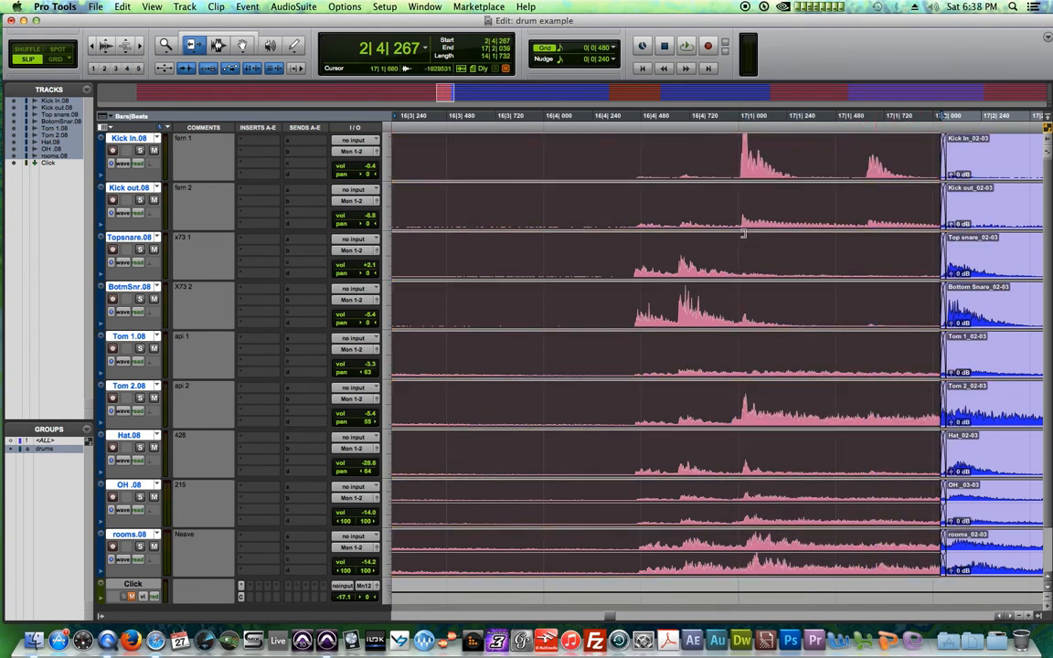
Apply a crossfade from 17|2|005 to 17|2|085 across the moved edit point on all drum tracks.
{"action": "left_click_drag", "start_coordinate": [943, 237], "coordinate": [935, 342]}
{"action": "key", "text": "r"}
{"action": "key", "text": "r"}
{"action": "key", "text": "r"}
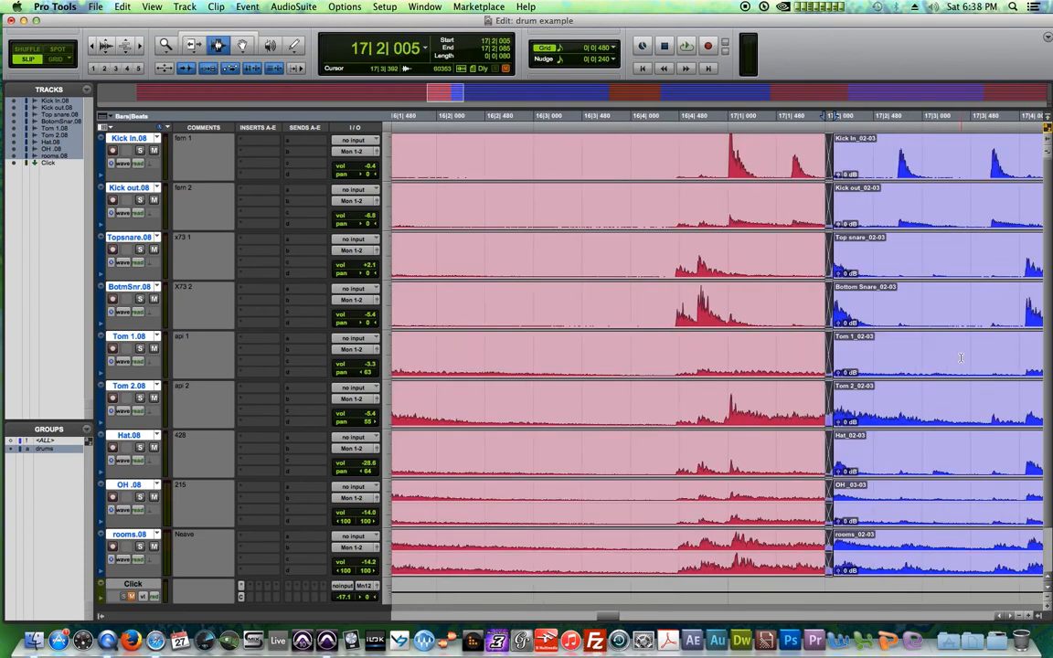
Play the comp from 15|4|708 through the moved edit point in bar 17 to check the transition.
{"action": "left_click", "coordinate": [617, 117]}
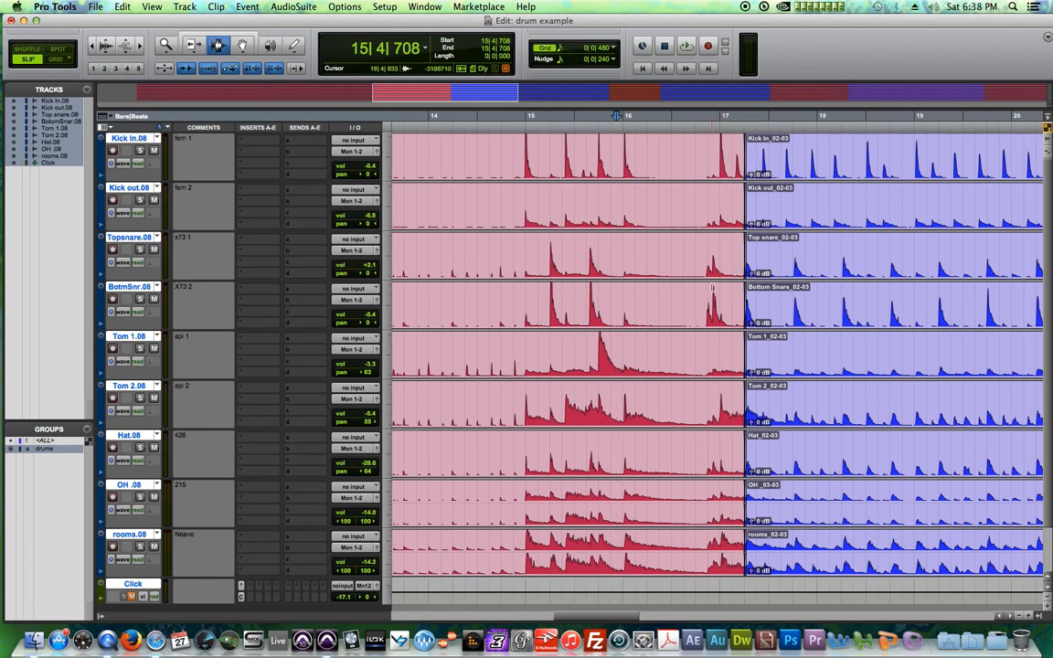
{"action": "key", "text": "space"}
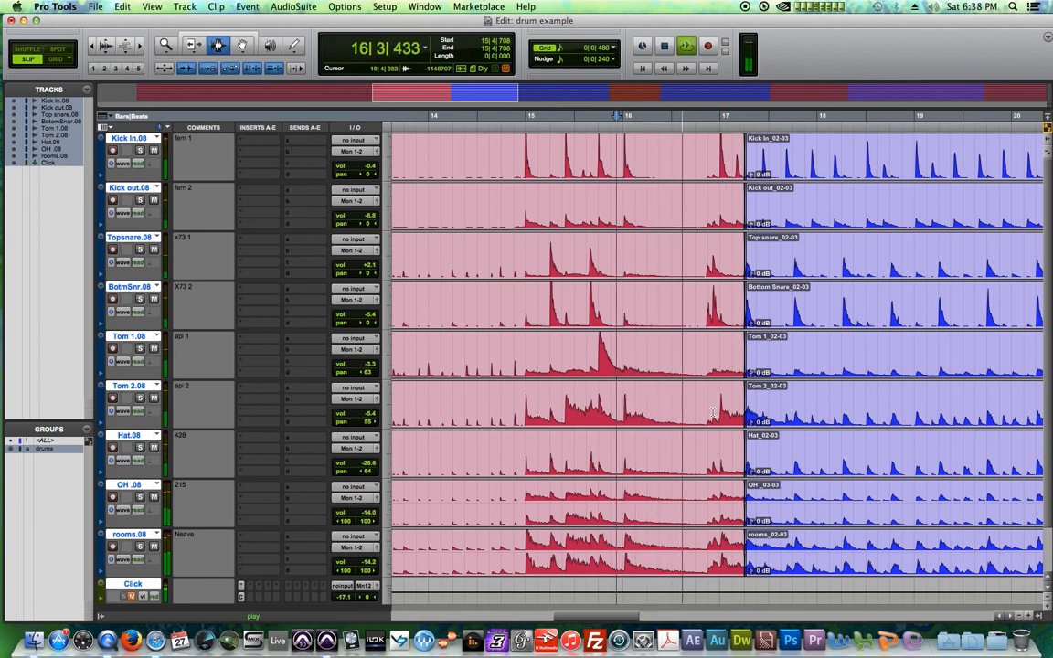
{"action": "key", "text": "r"}
{"action": "key", "text": "r"}
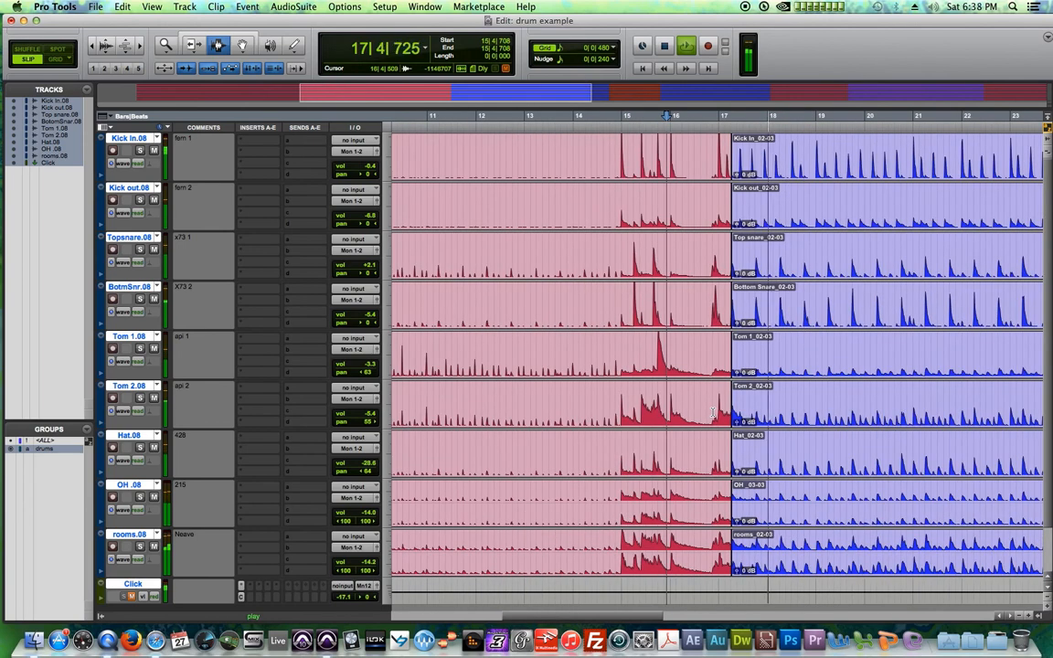
{"action": "key", "text": "r"}
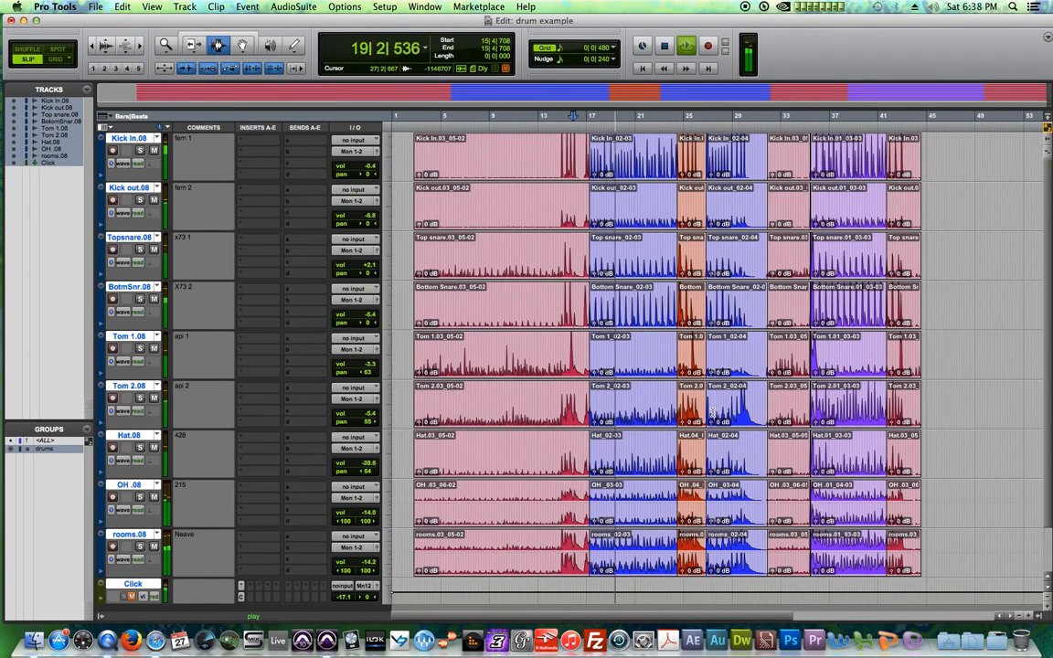
{"action": "key", "text": "space"}
Play the comp from 24|1|662 through the orange fill clips to check their edit points.
{"action": "key", "text": "space"}
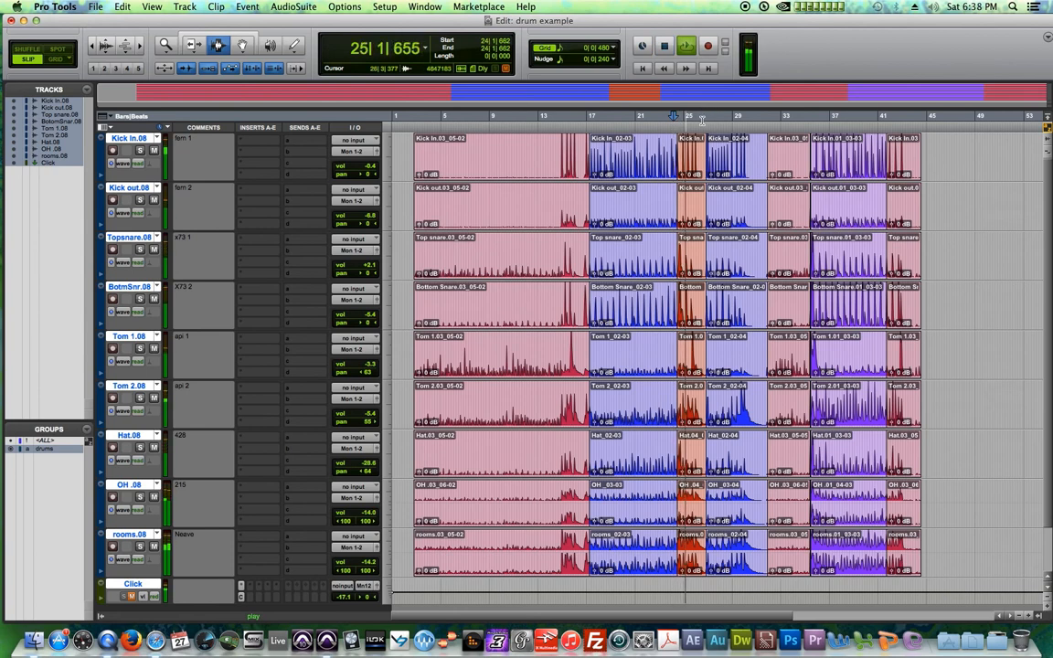
{"action": "key", "text": "t"}
{"action": "key", "text": "t"}
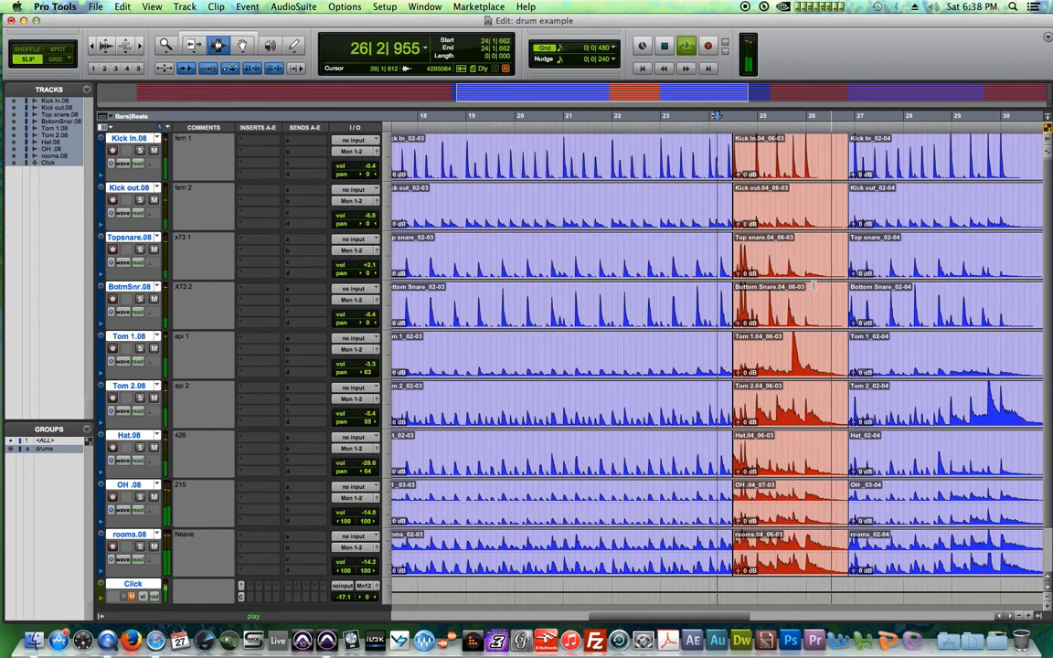
{"action": "key", "text": "r"}
{"action": "key", "text": "r"}
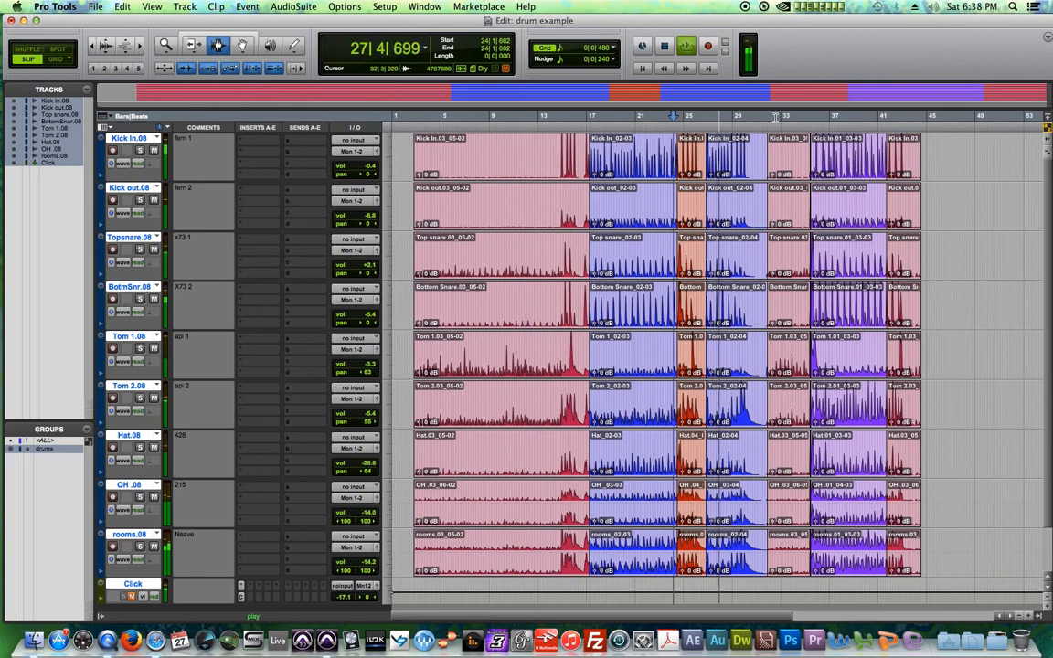
Play the comp from 34|4|207 and from 41|2|812 to check the last two transitions.
{"action": "left_click", "coordinate": [803, 120]}
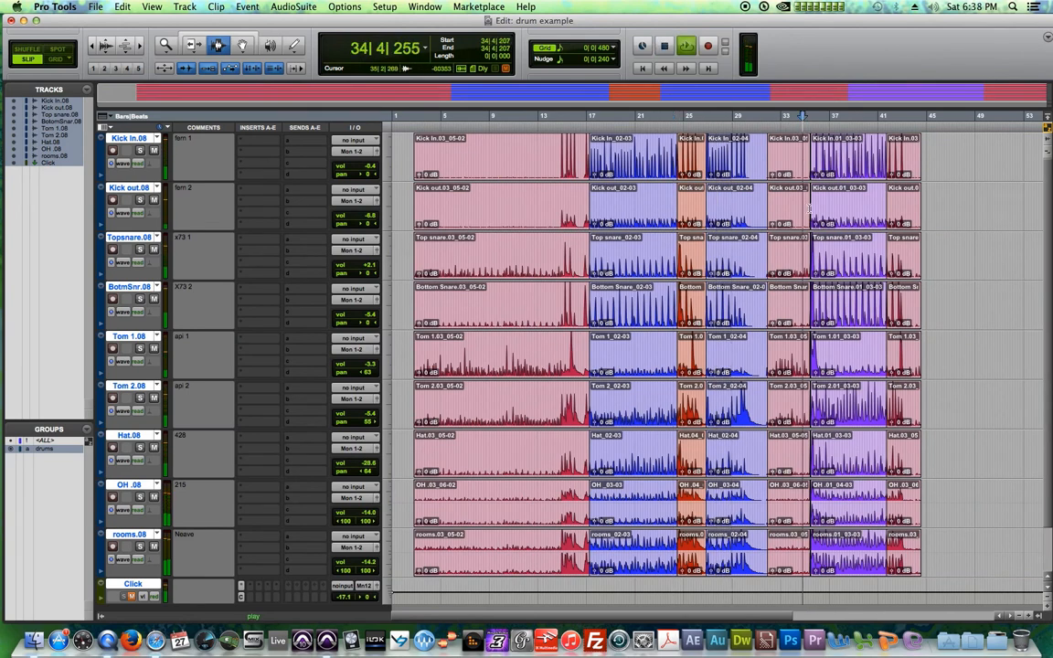
{"action": "key", "text": "t"}
{"action": "key", "text": "t"}
{"action": "key", "text": "t"}
{"action": "key", "text": "r"}
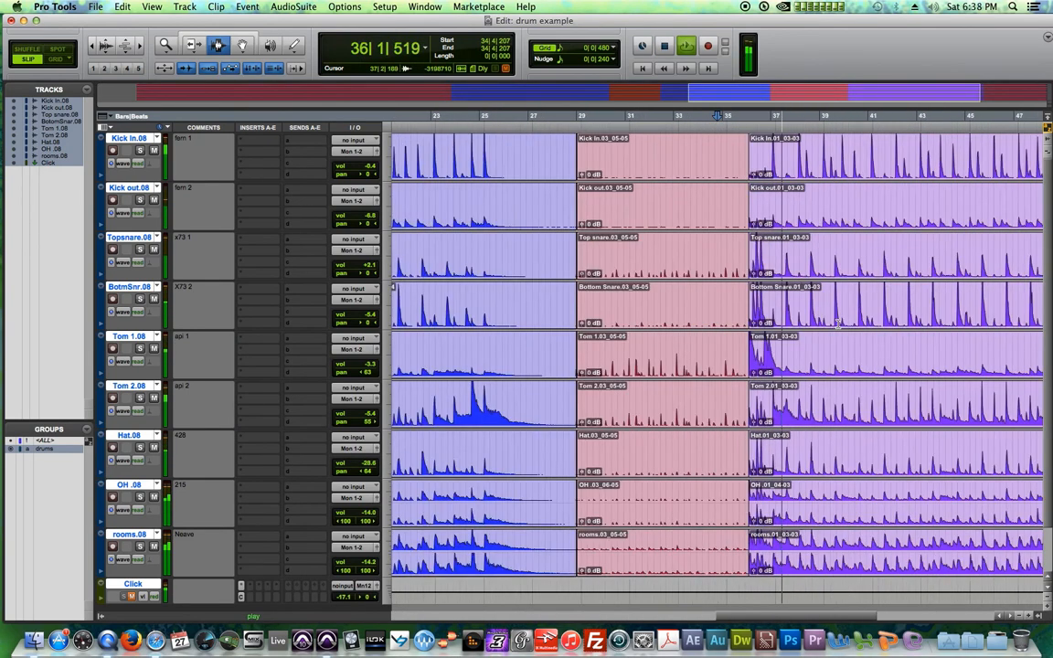
{"action": "key", "text": "r"}
{"action": "left_click", "coordinate": [880, 118]}
{"action": "key", "text": "space"}
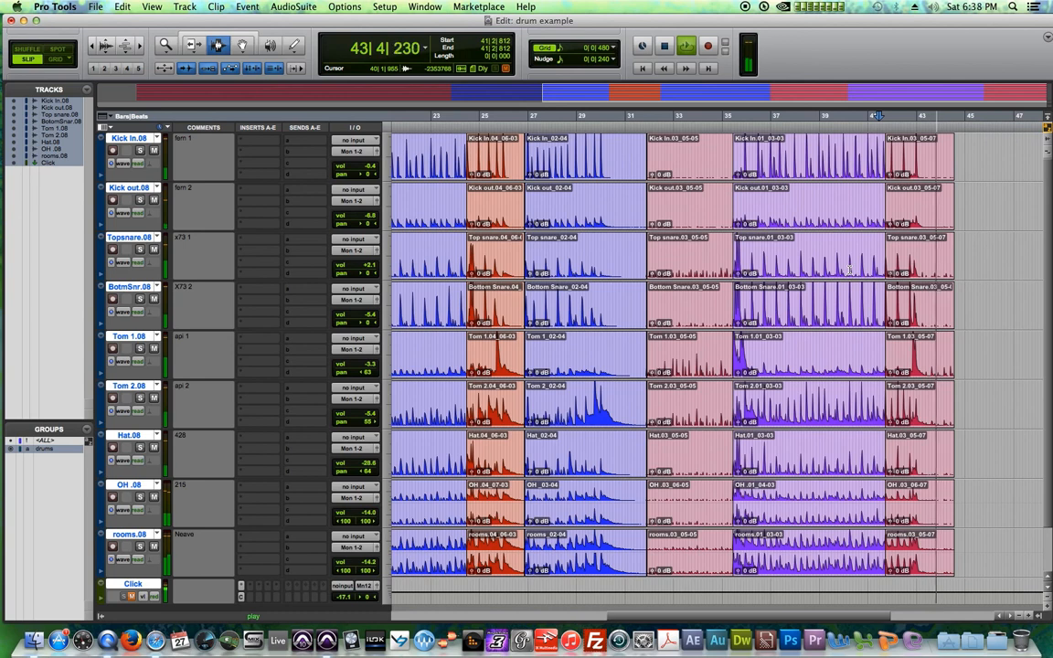
{"action": "key", "text": "space"}
Select the comp from 10|4|610 to 45|1|681 on all drum tracks.
{"action": "key", "text": "super+bracketleft"}
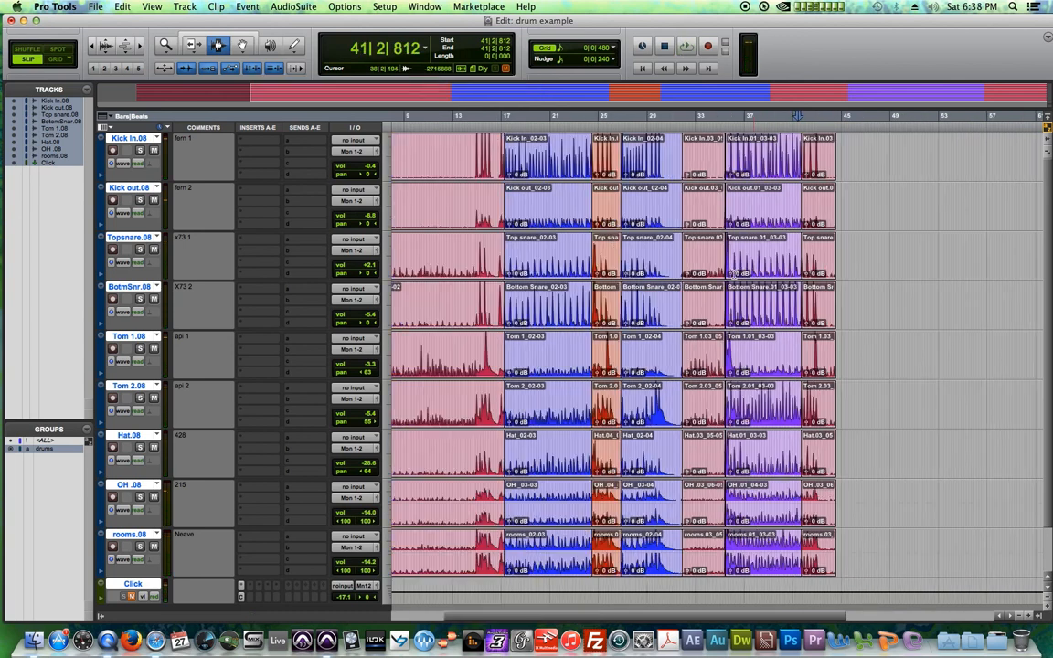
{"action": "key", "text": "super+bracketleft"}
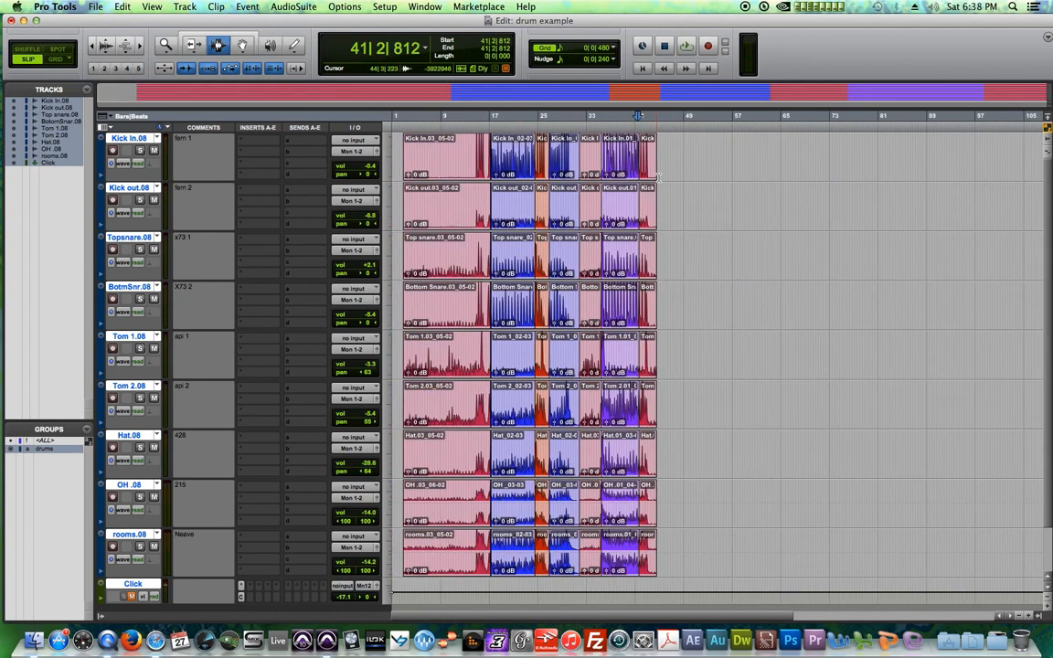
{"action": "key", "text": "Return"}
{"action": "left_click", "coordinate": [629, 258]}
{"action": "left_click", "coordinate": [697, 241]}
{"action": "left_click_drag", "start_coordinate": [450, 157], "coordinate": [660, 470]}
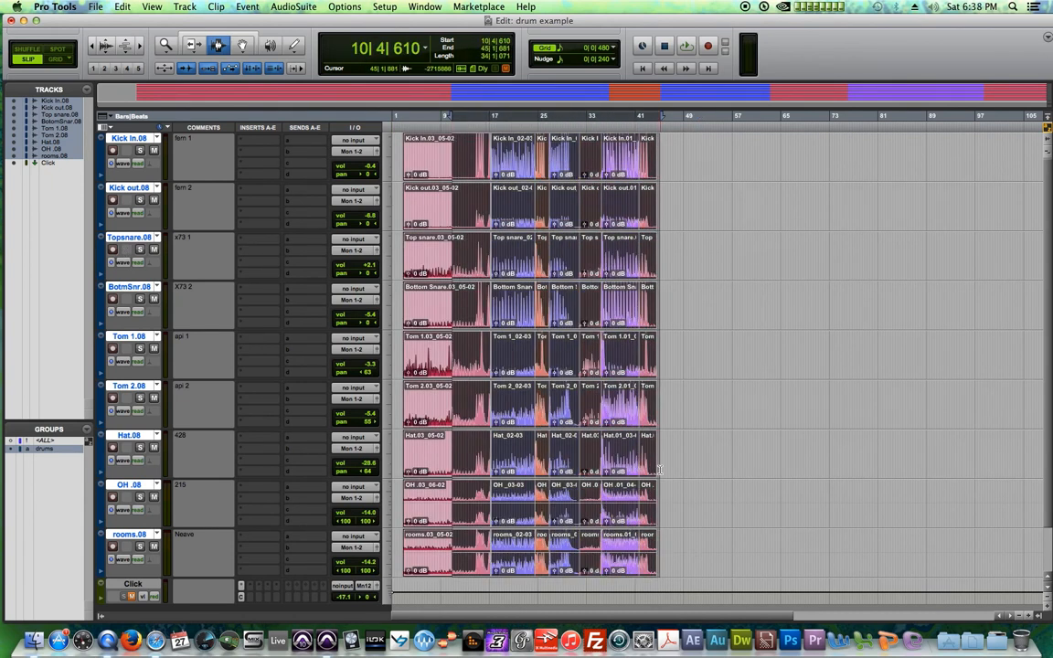